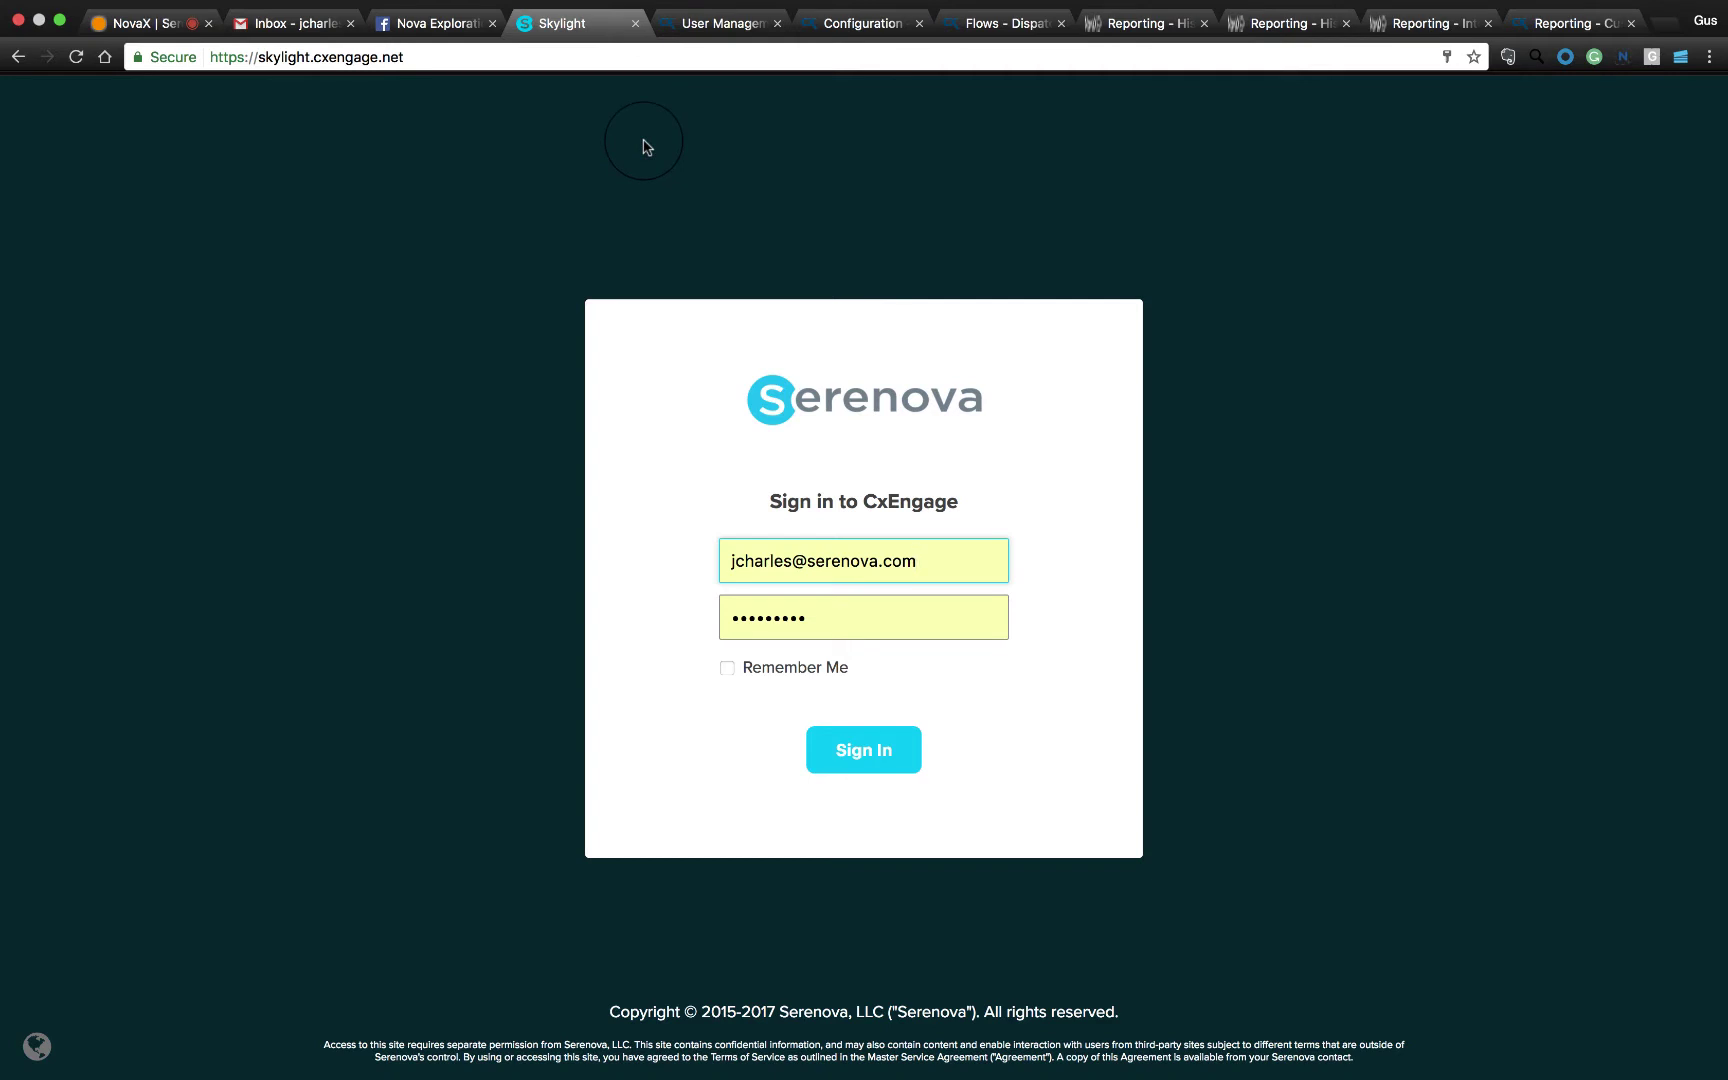
Sign in to Skylight with the saved e-mail credentials
click(933, 562)
drag(933, 562, 745, 548)
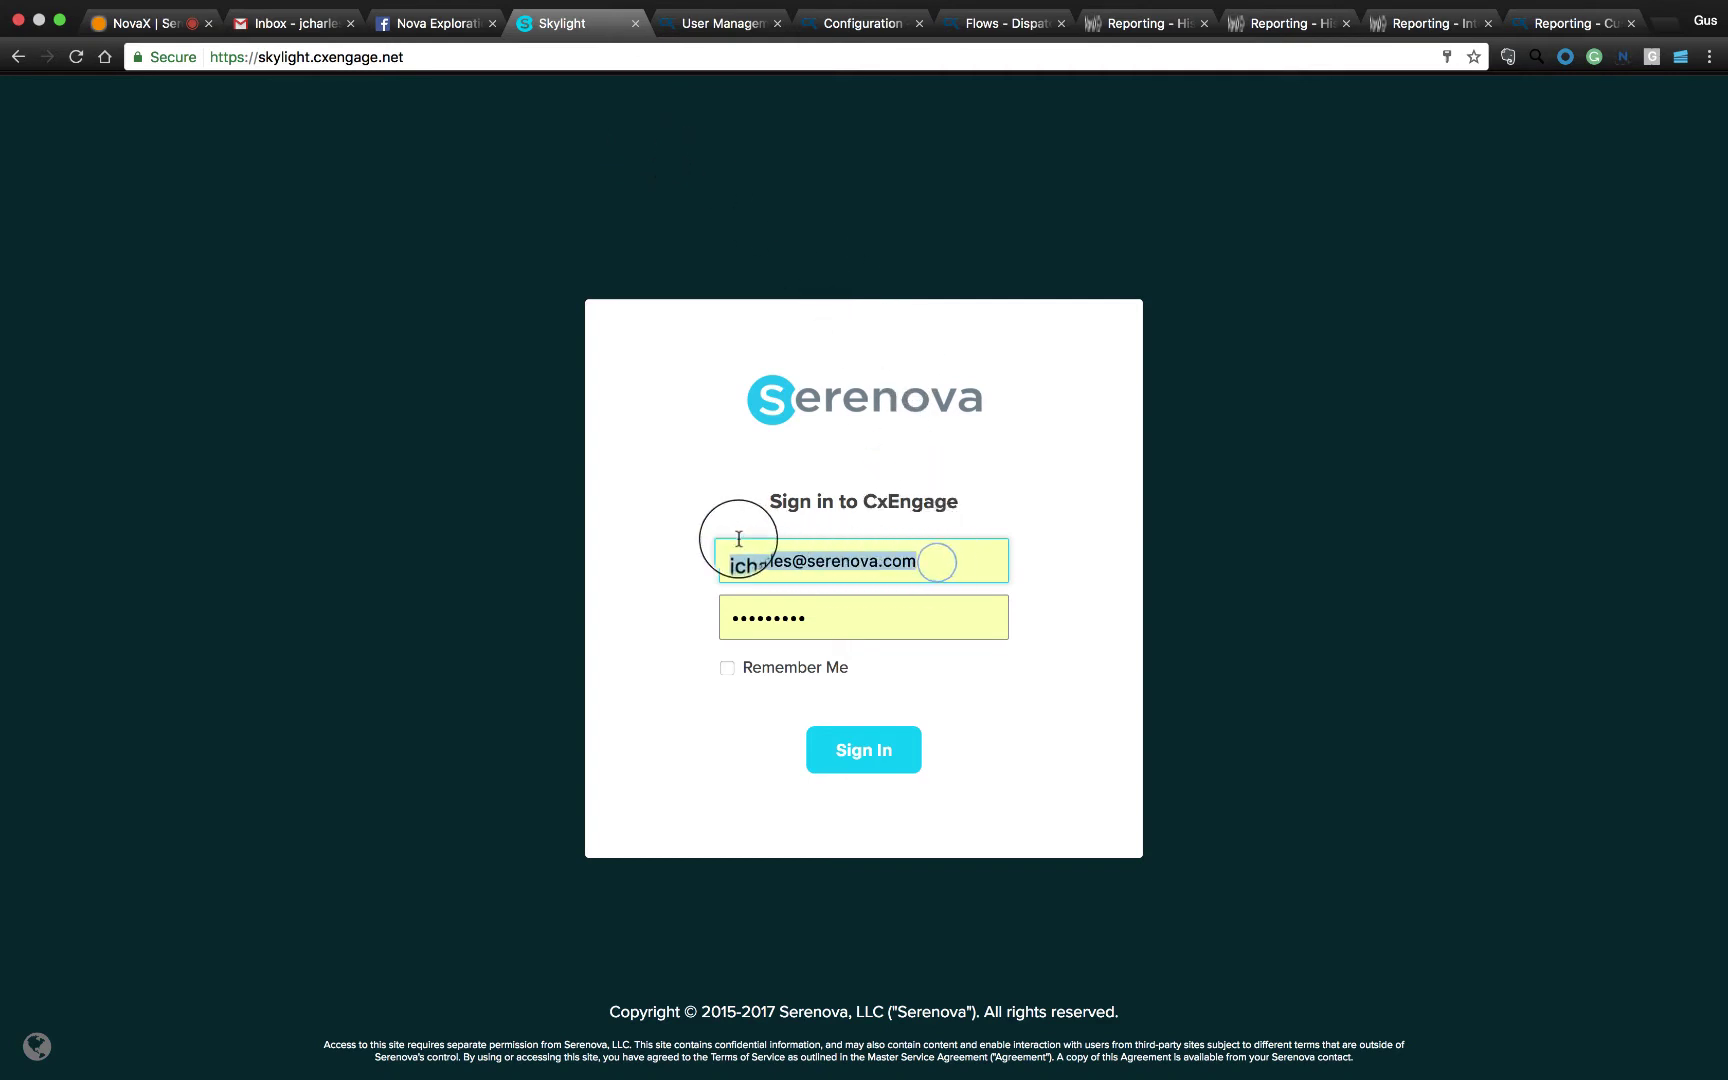
click(968, 498)
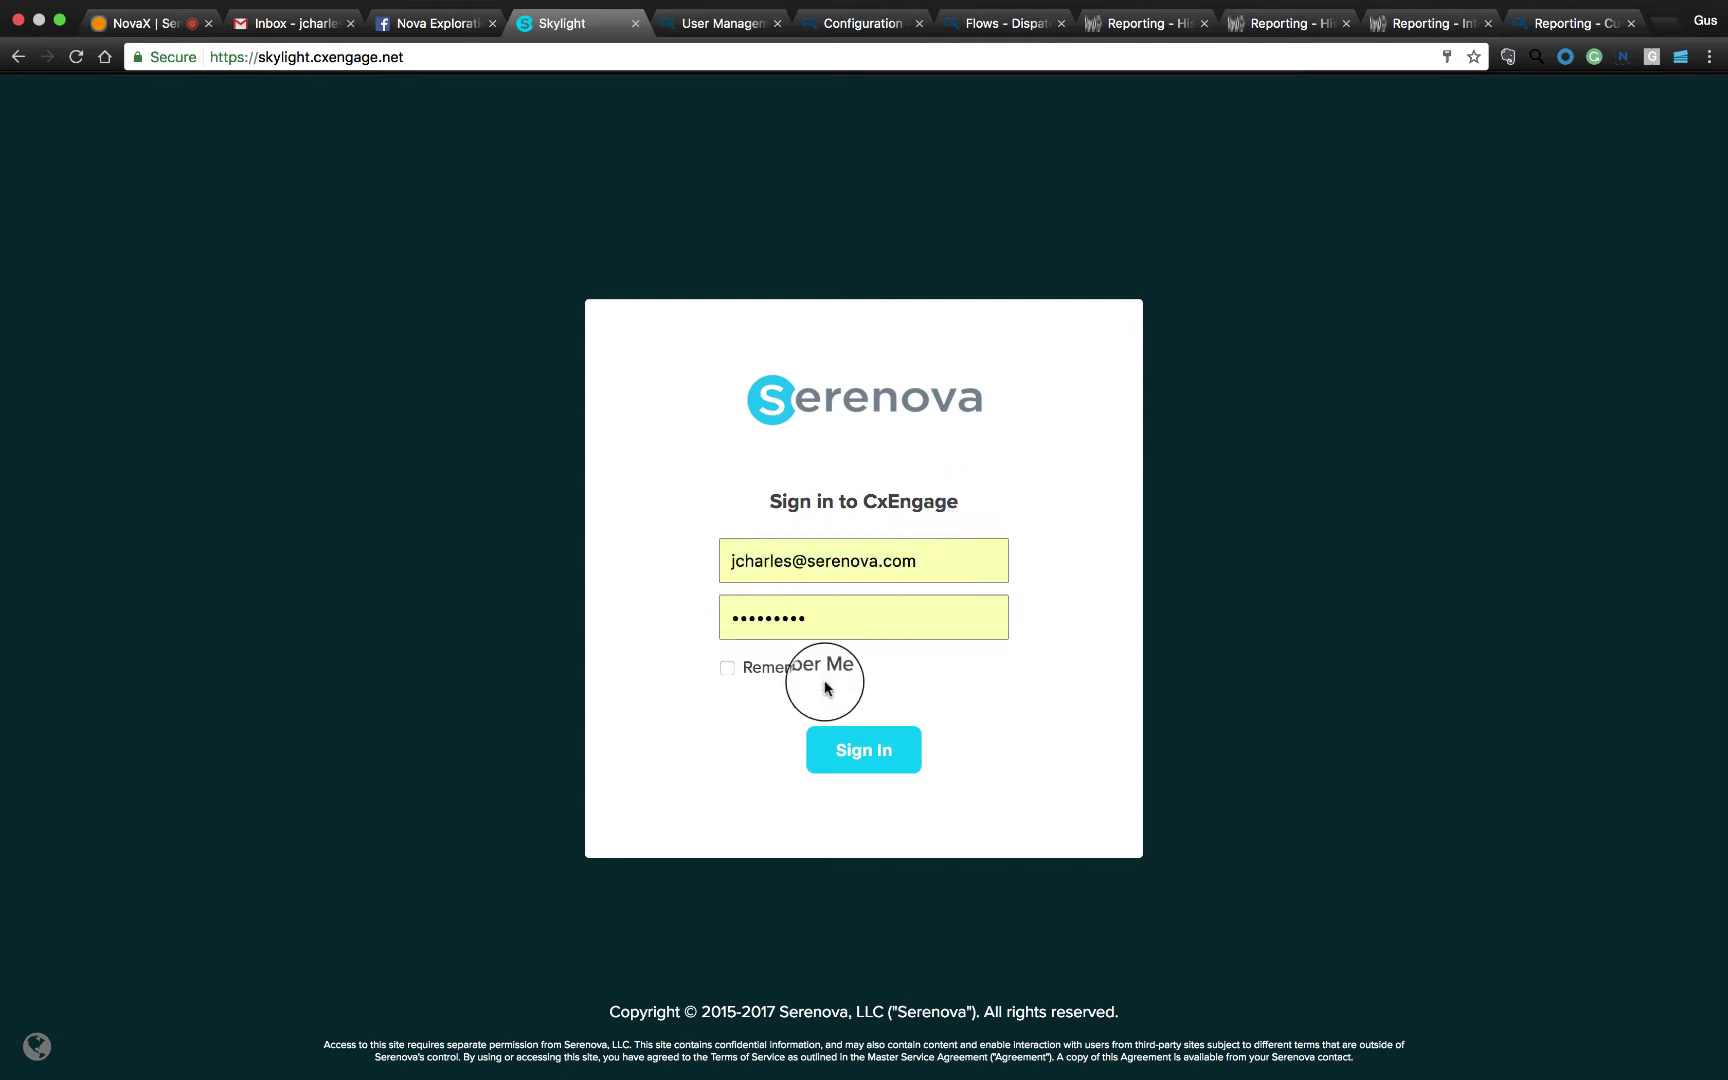
click(851, 751)
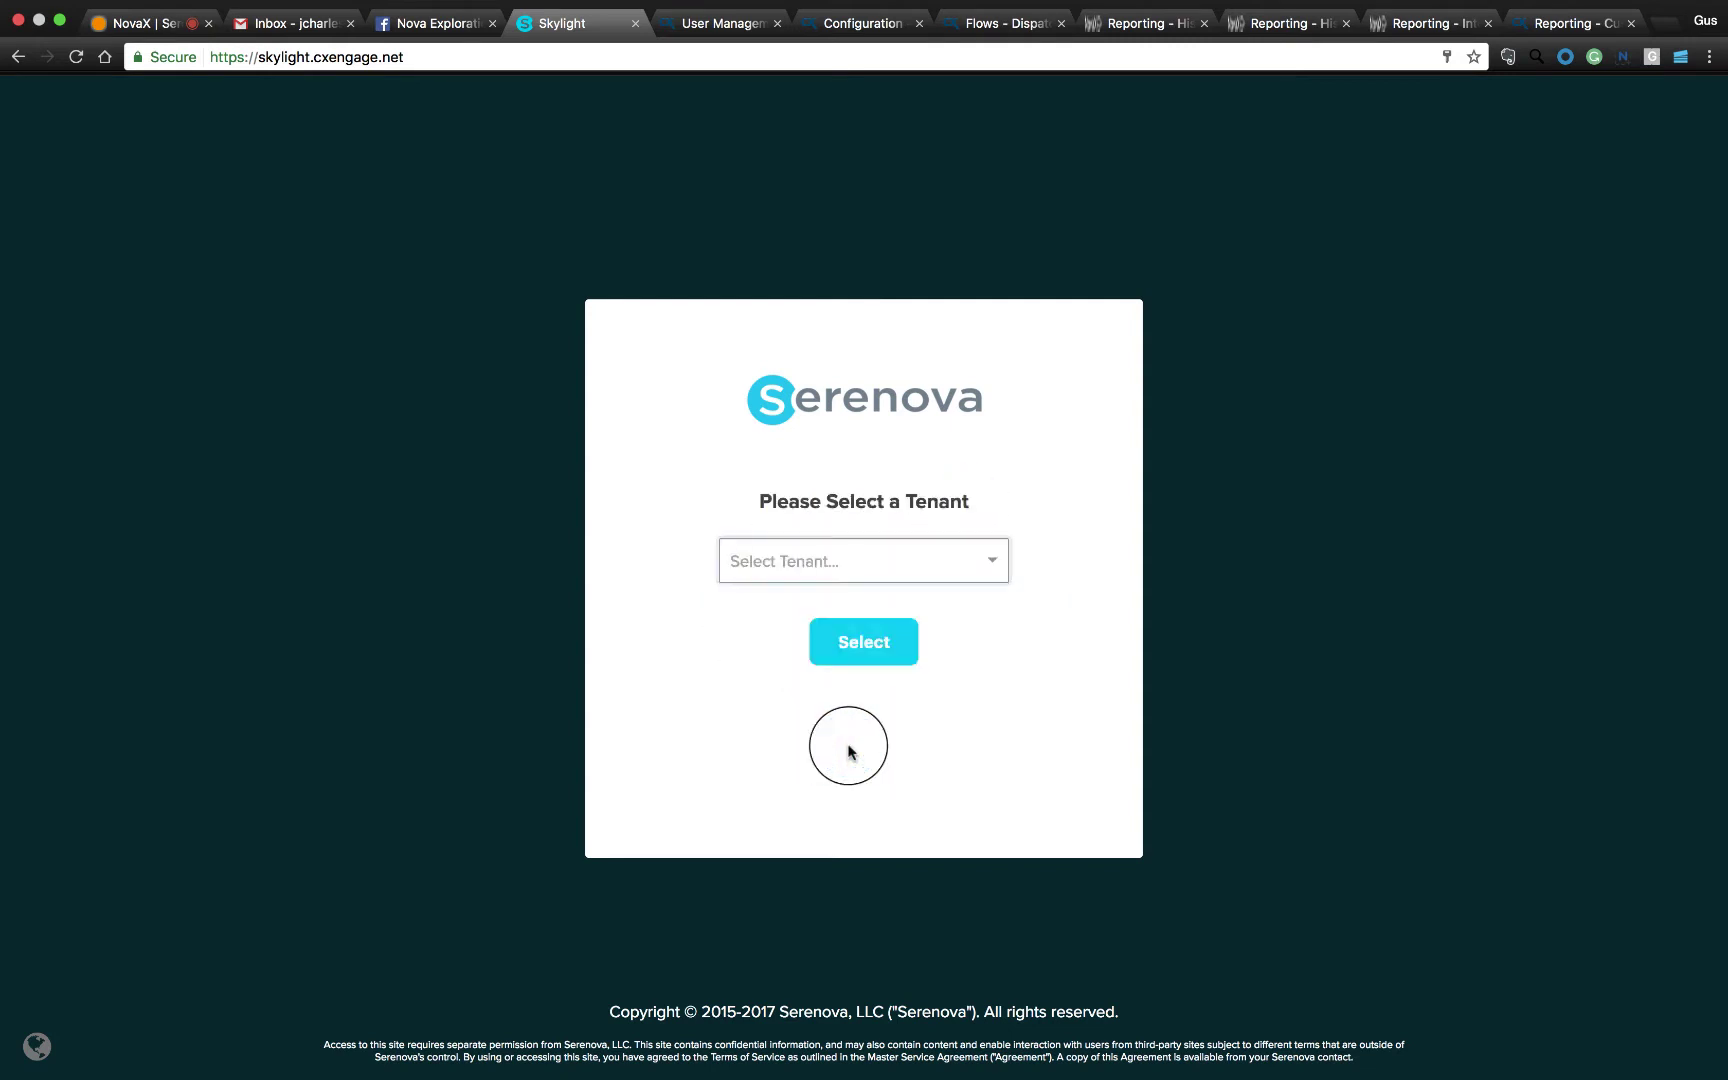
Select the NovaX | Texas tenant and confirm it
click(992, 566)
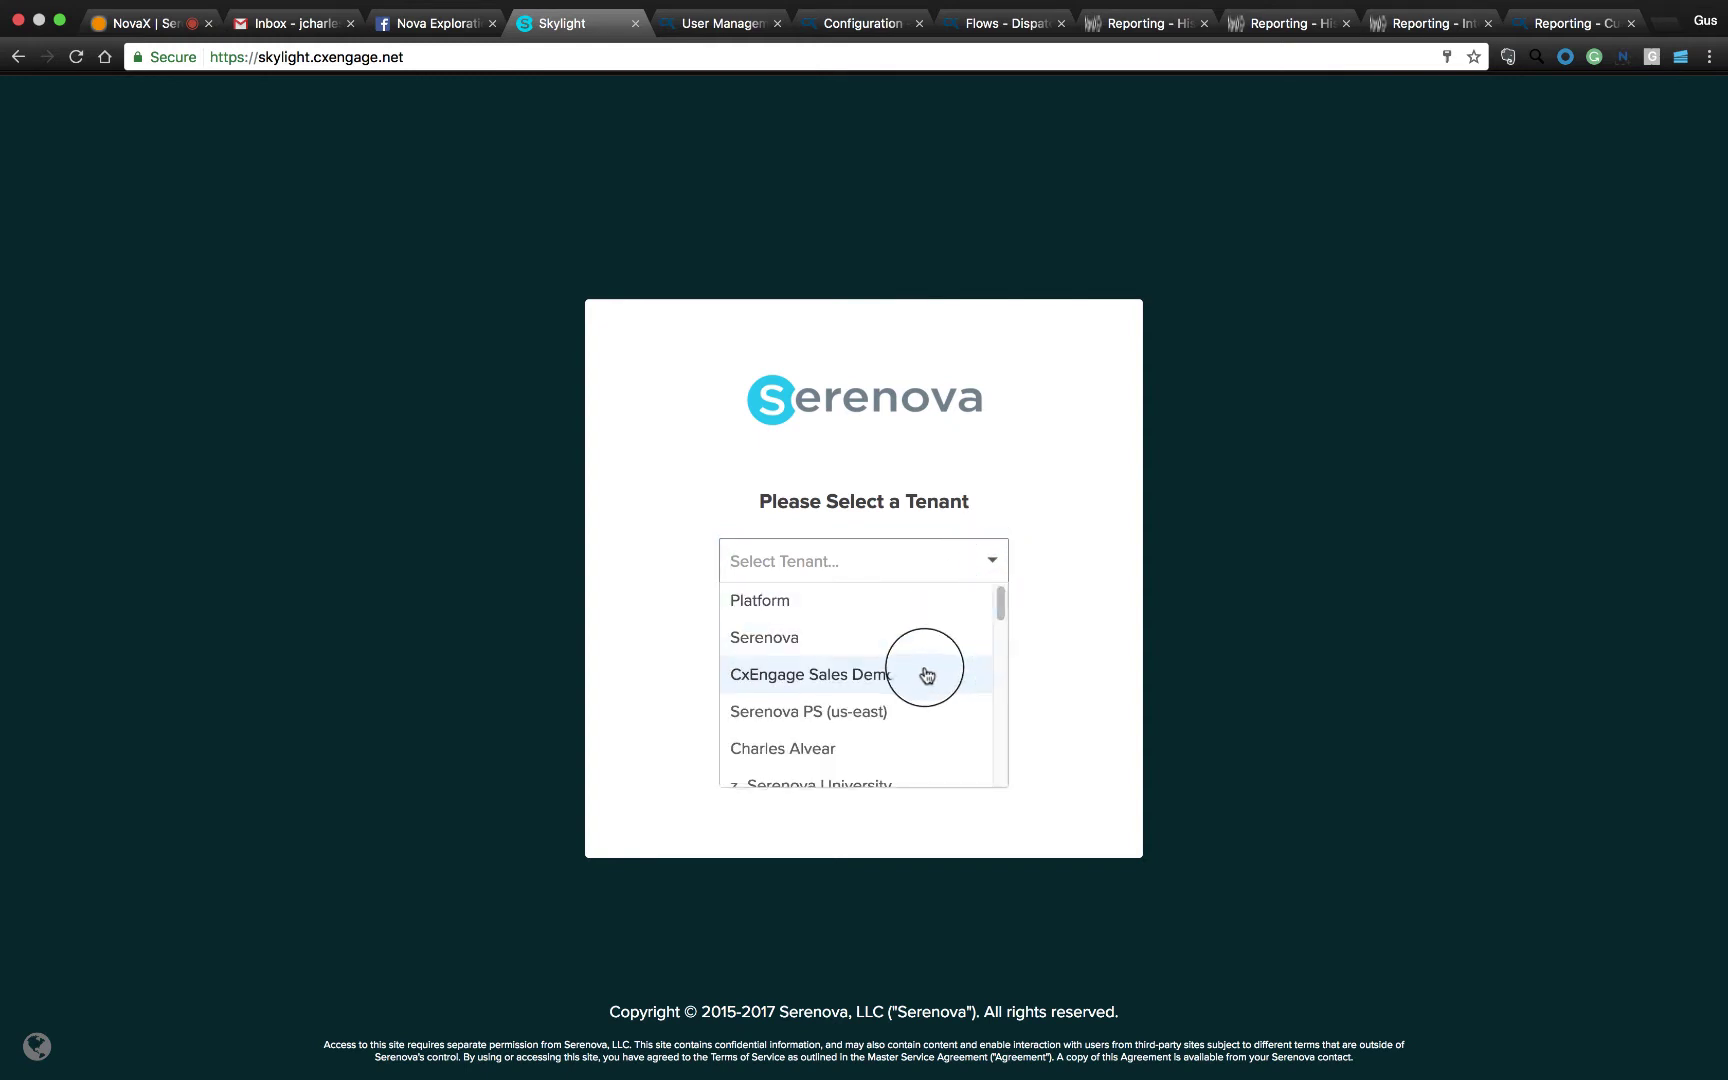
scroll(927, 675, down, 2)
scroll(927, 675, down, 8)
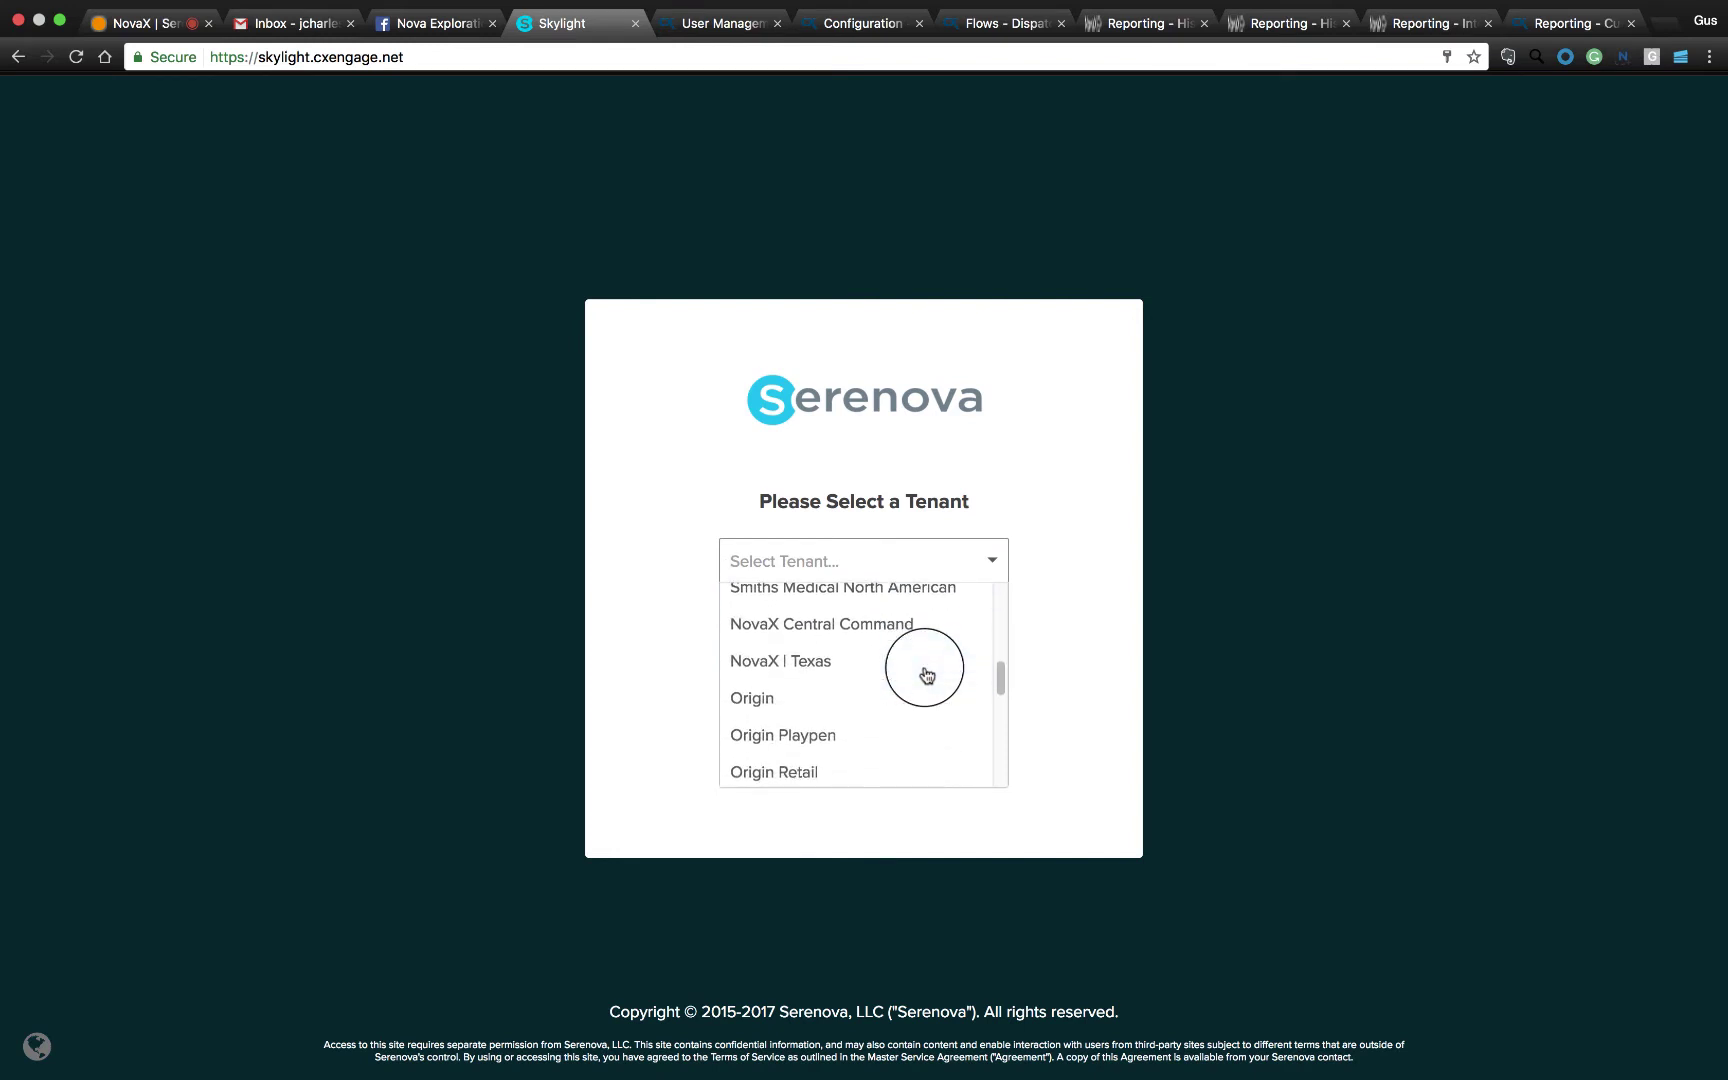
click(852, 660)
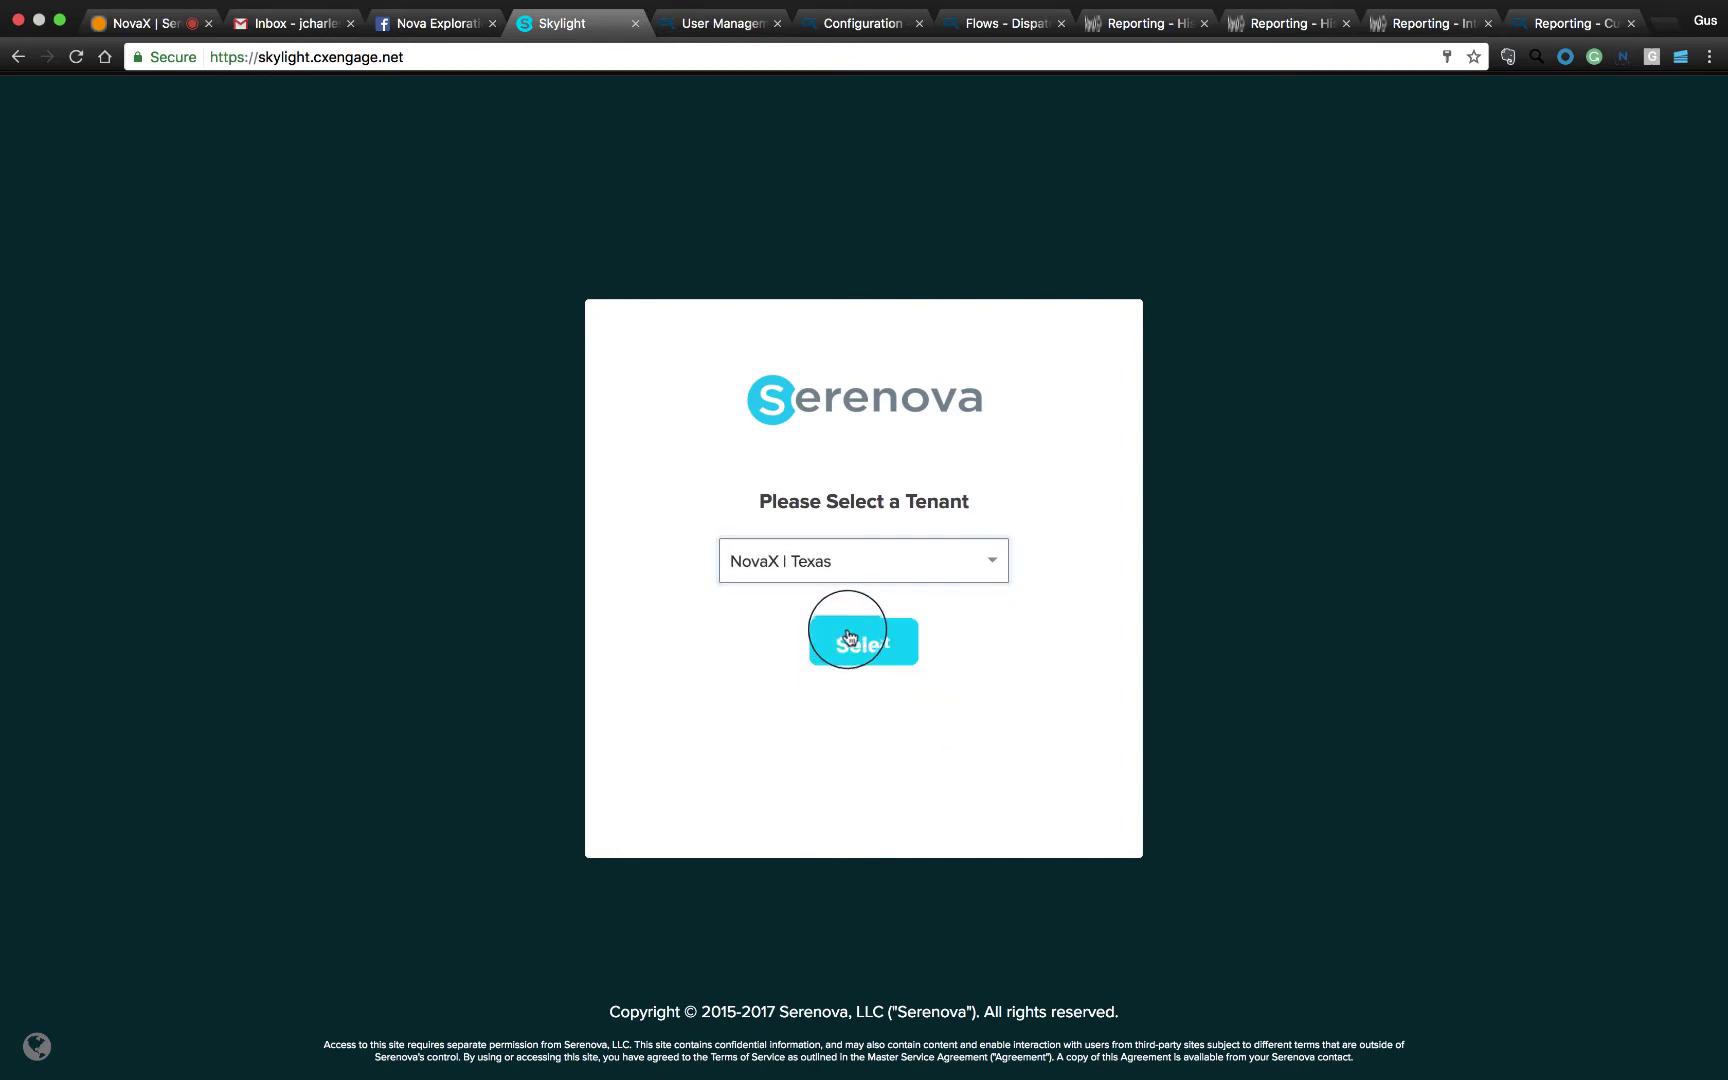
click(866, 650)
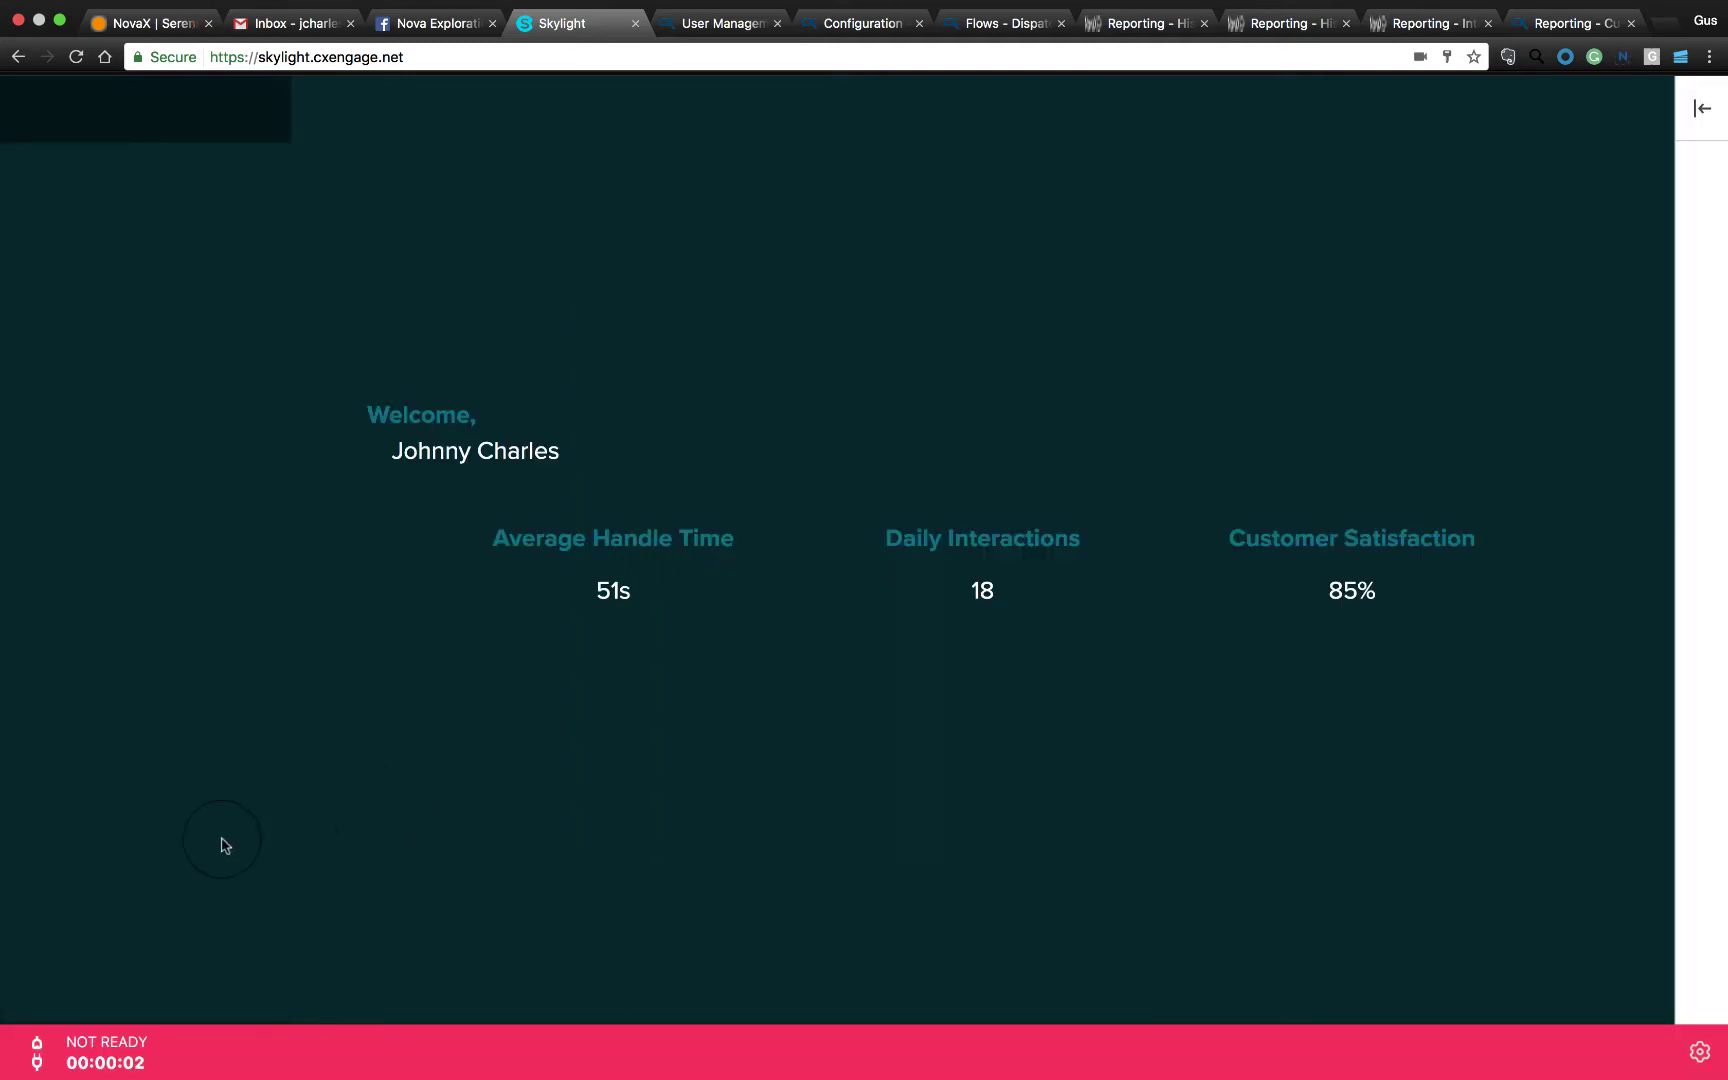
Review the On Break and Training options and keep Default Twilio Extension as the voice pathway
click(100, 1052)
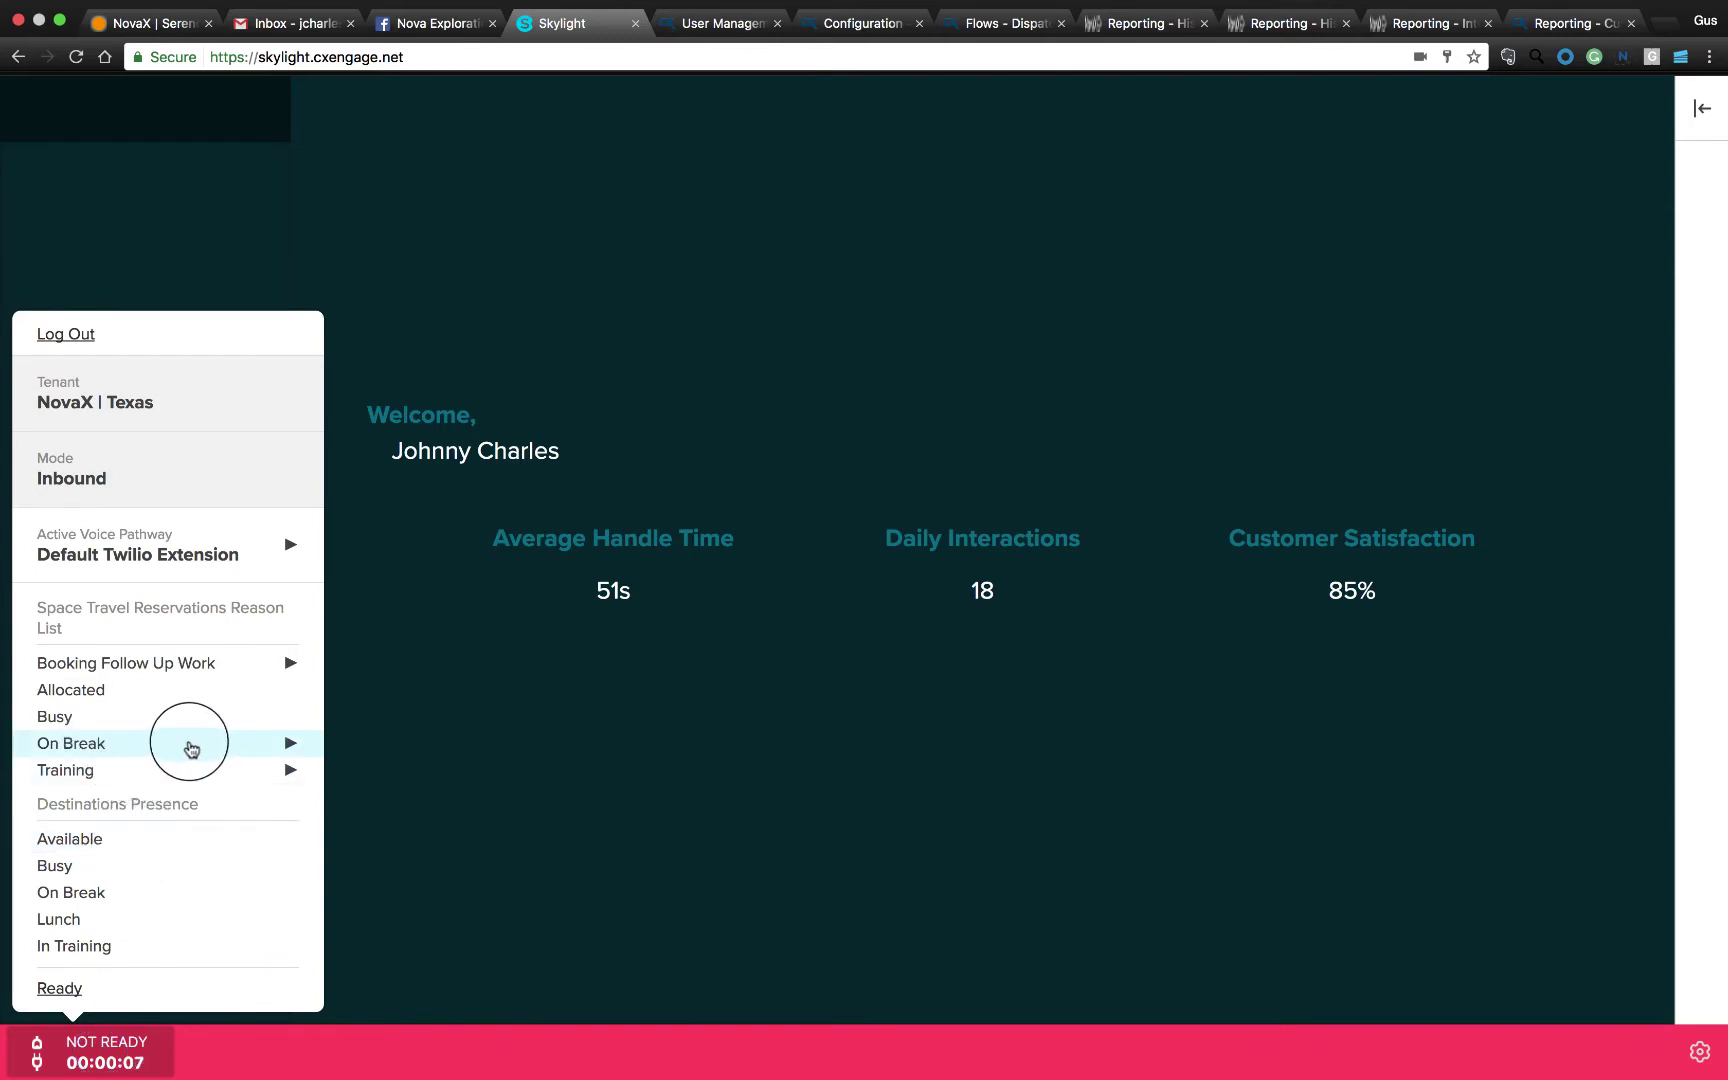
click(242, 738)
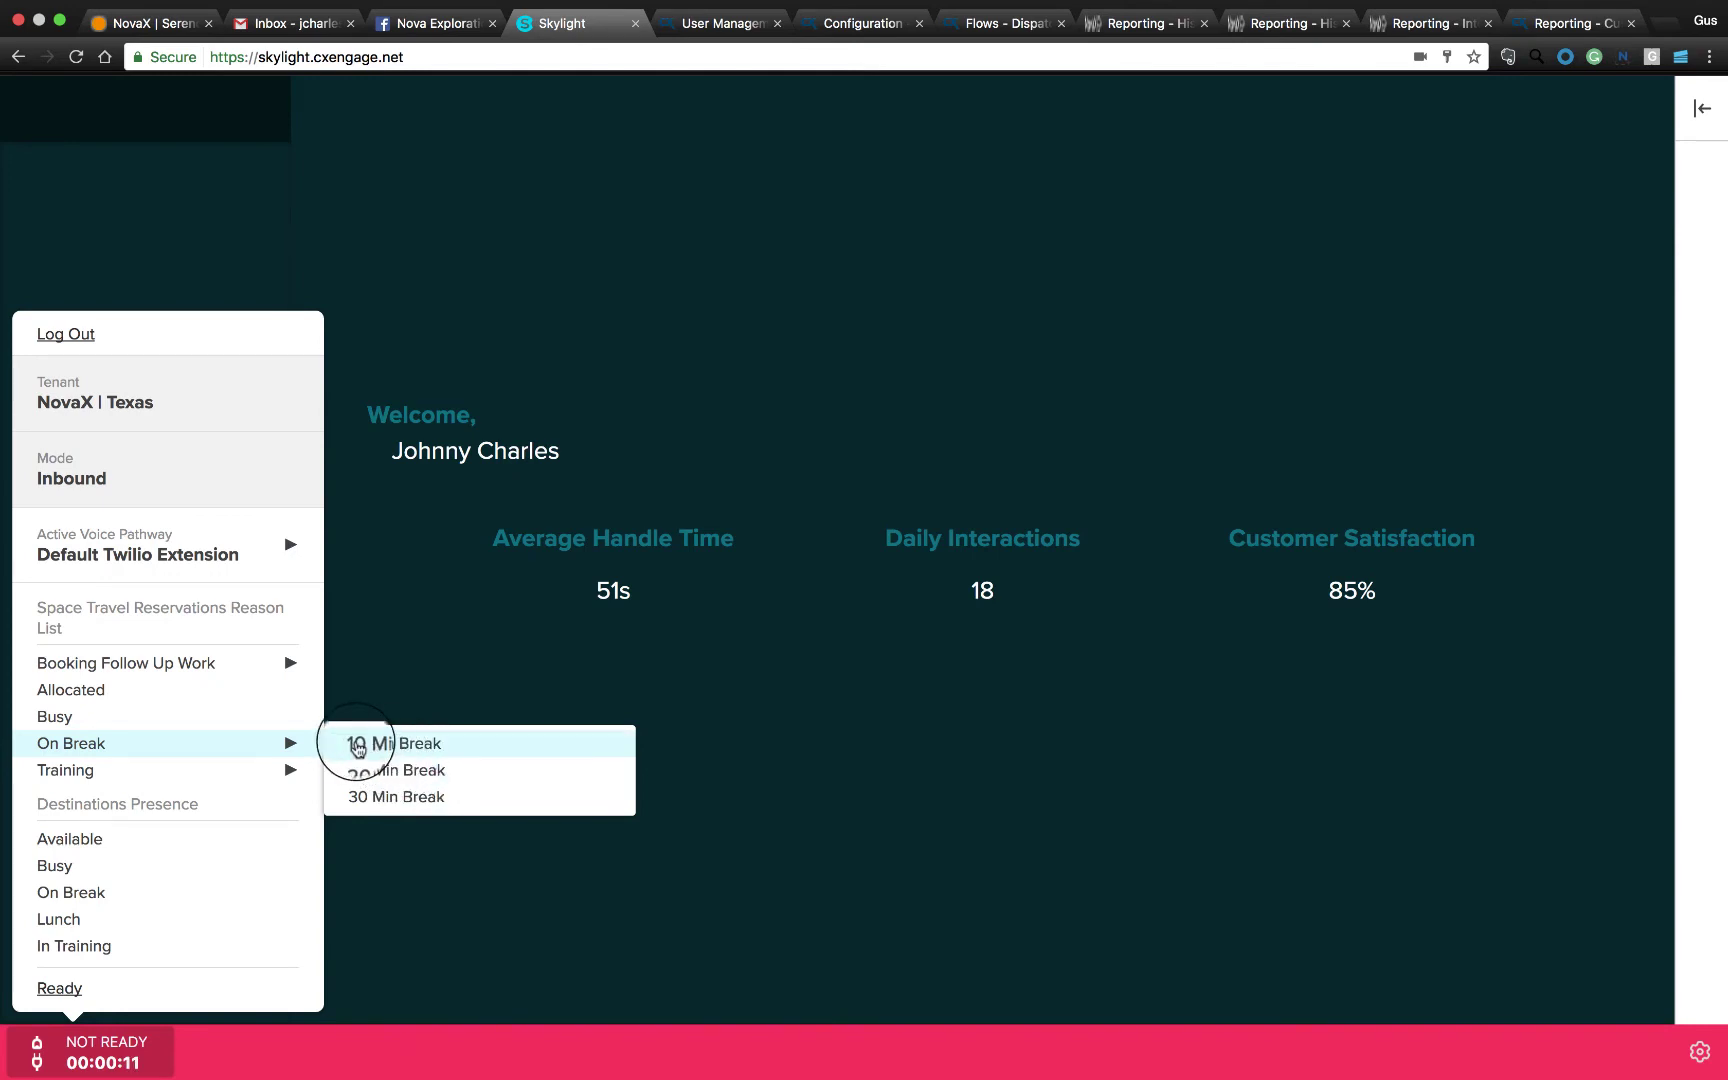
click(283, 771)
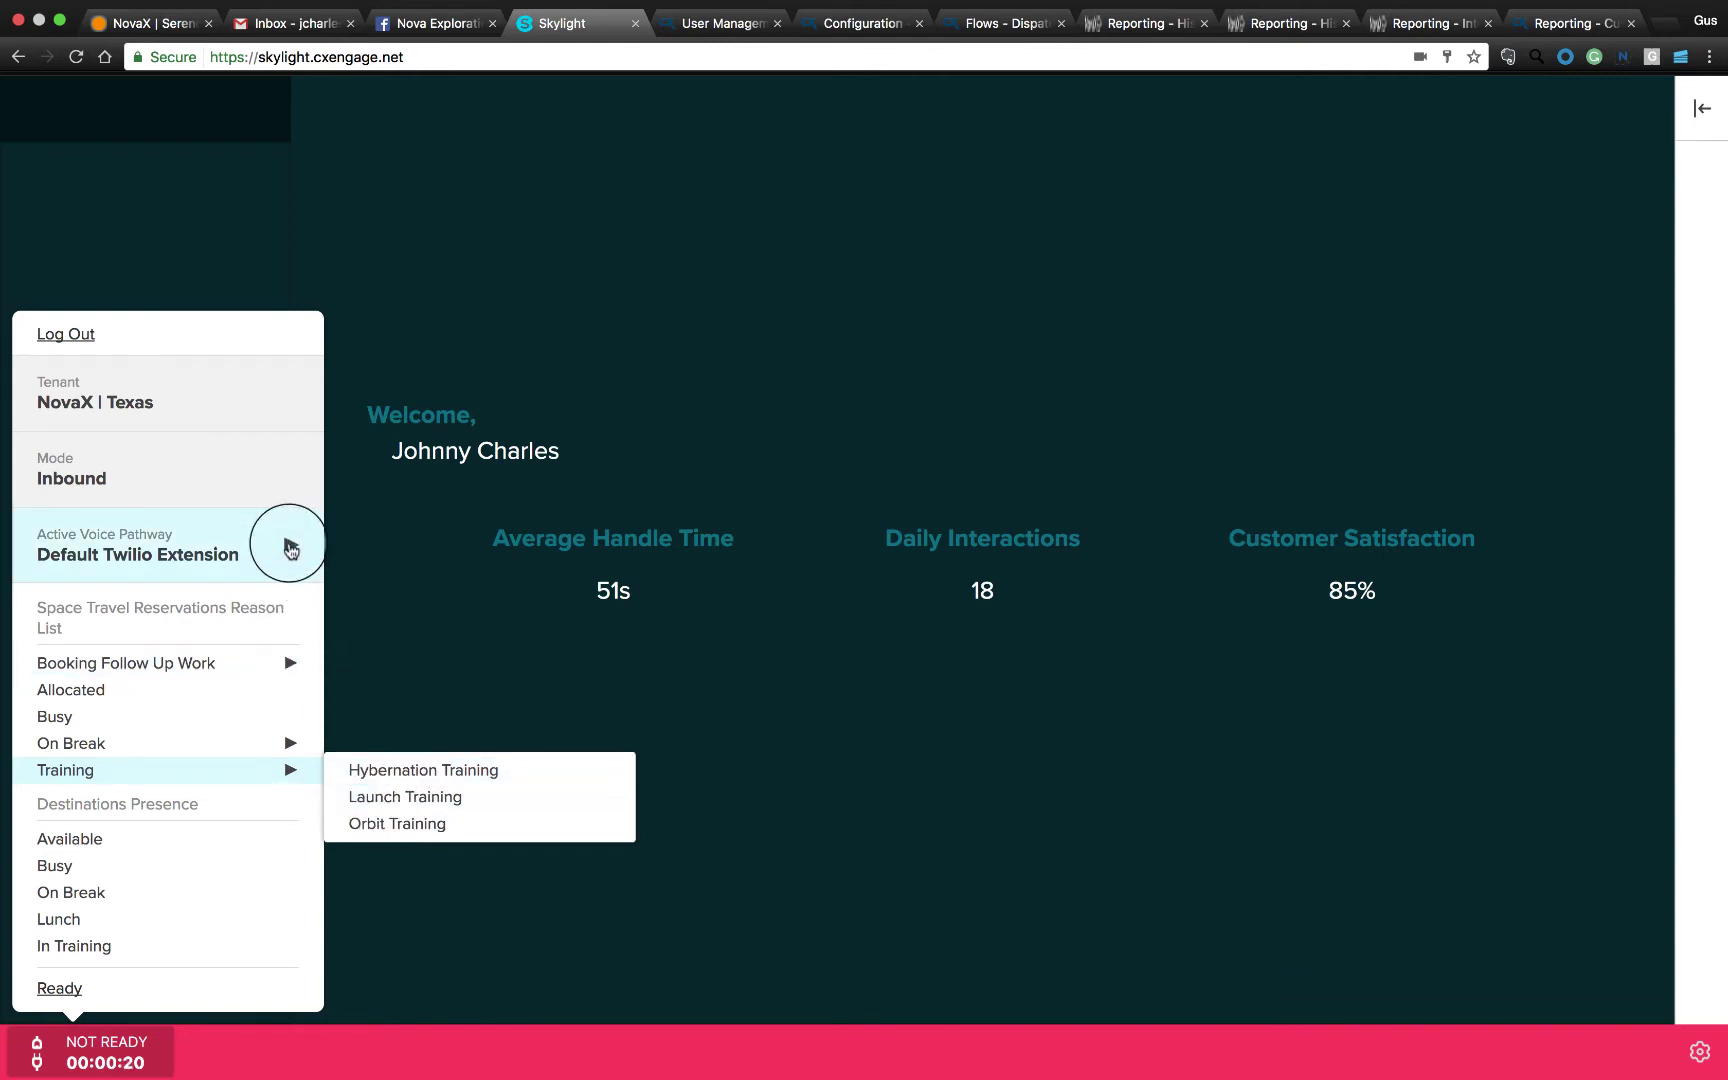
click(289, 548)
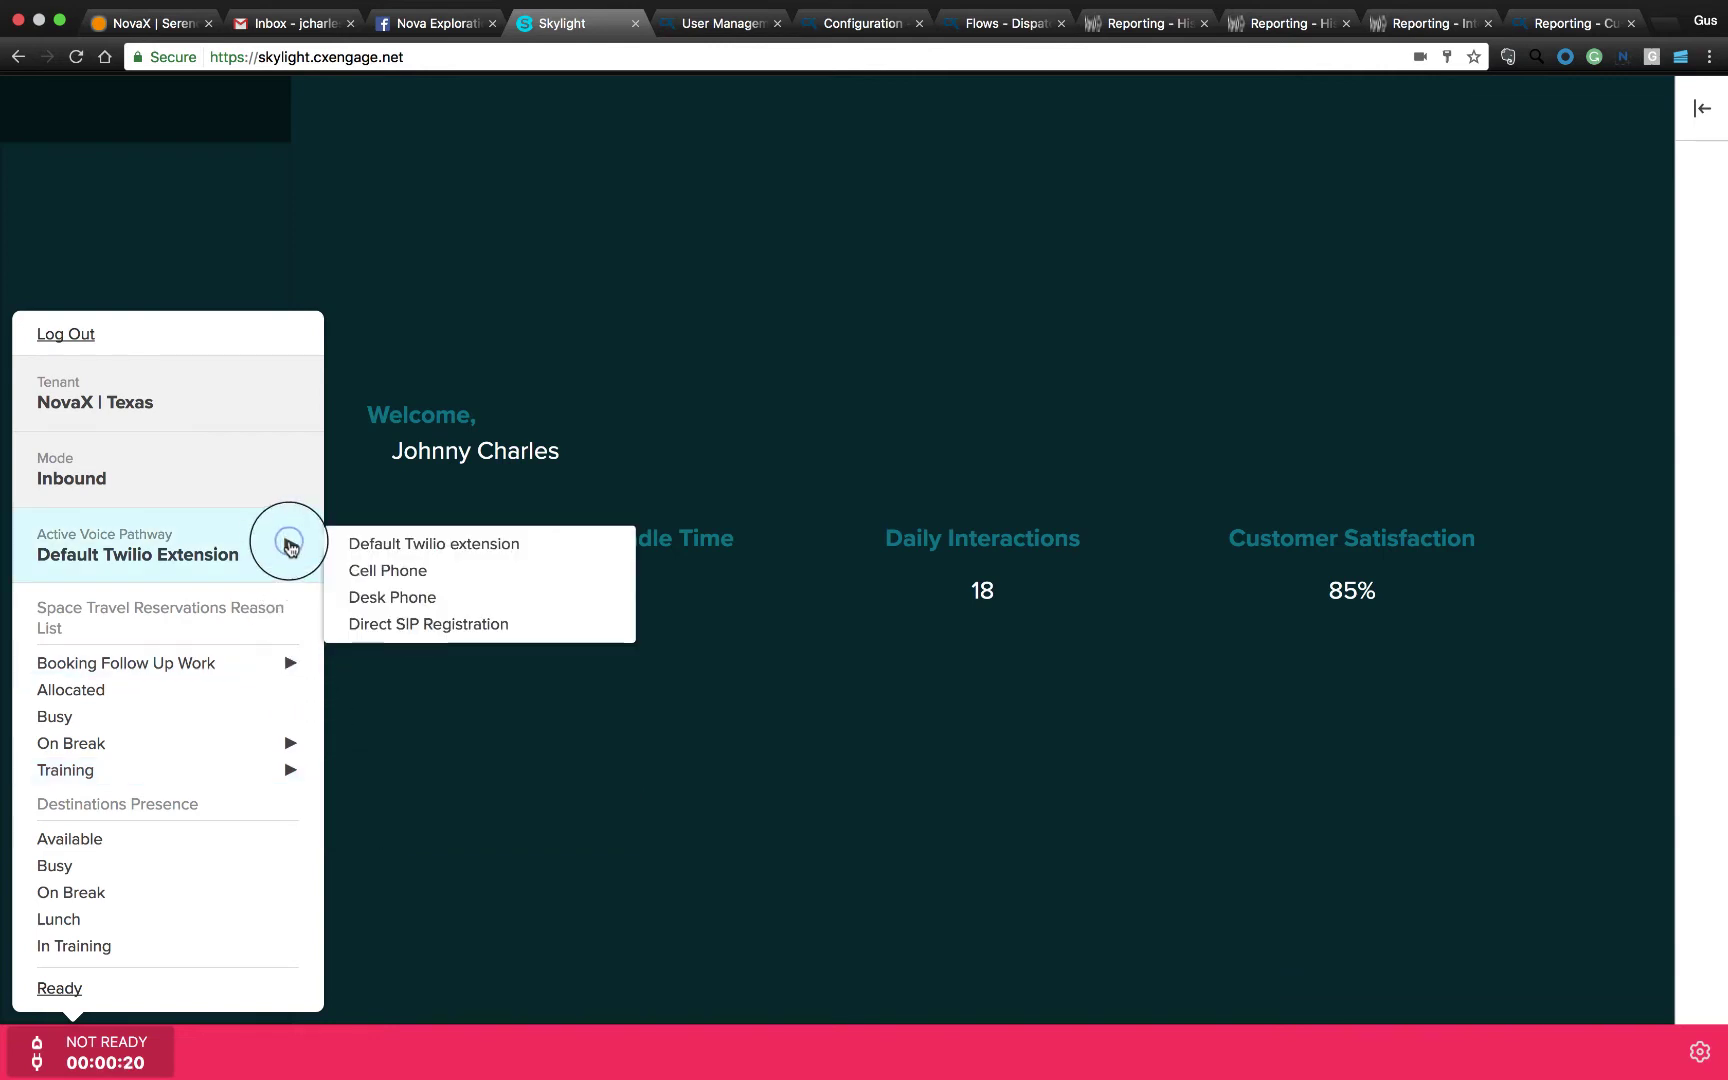
click(404, 553)
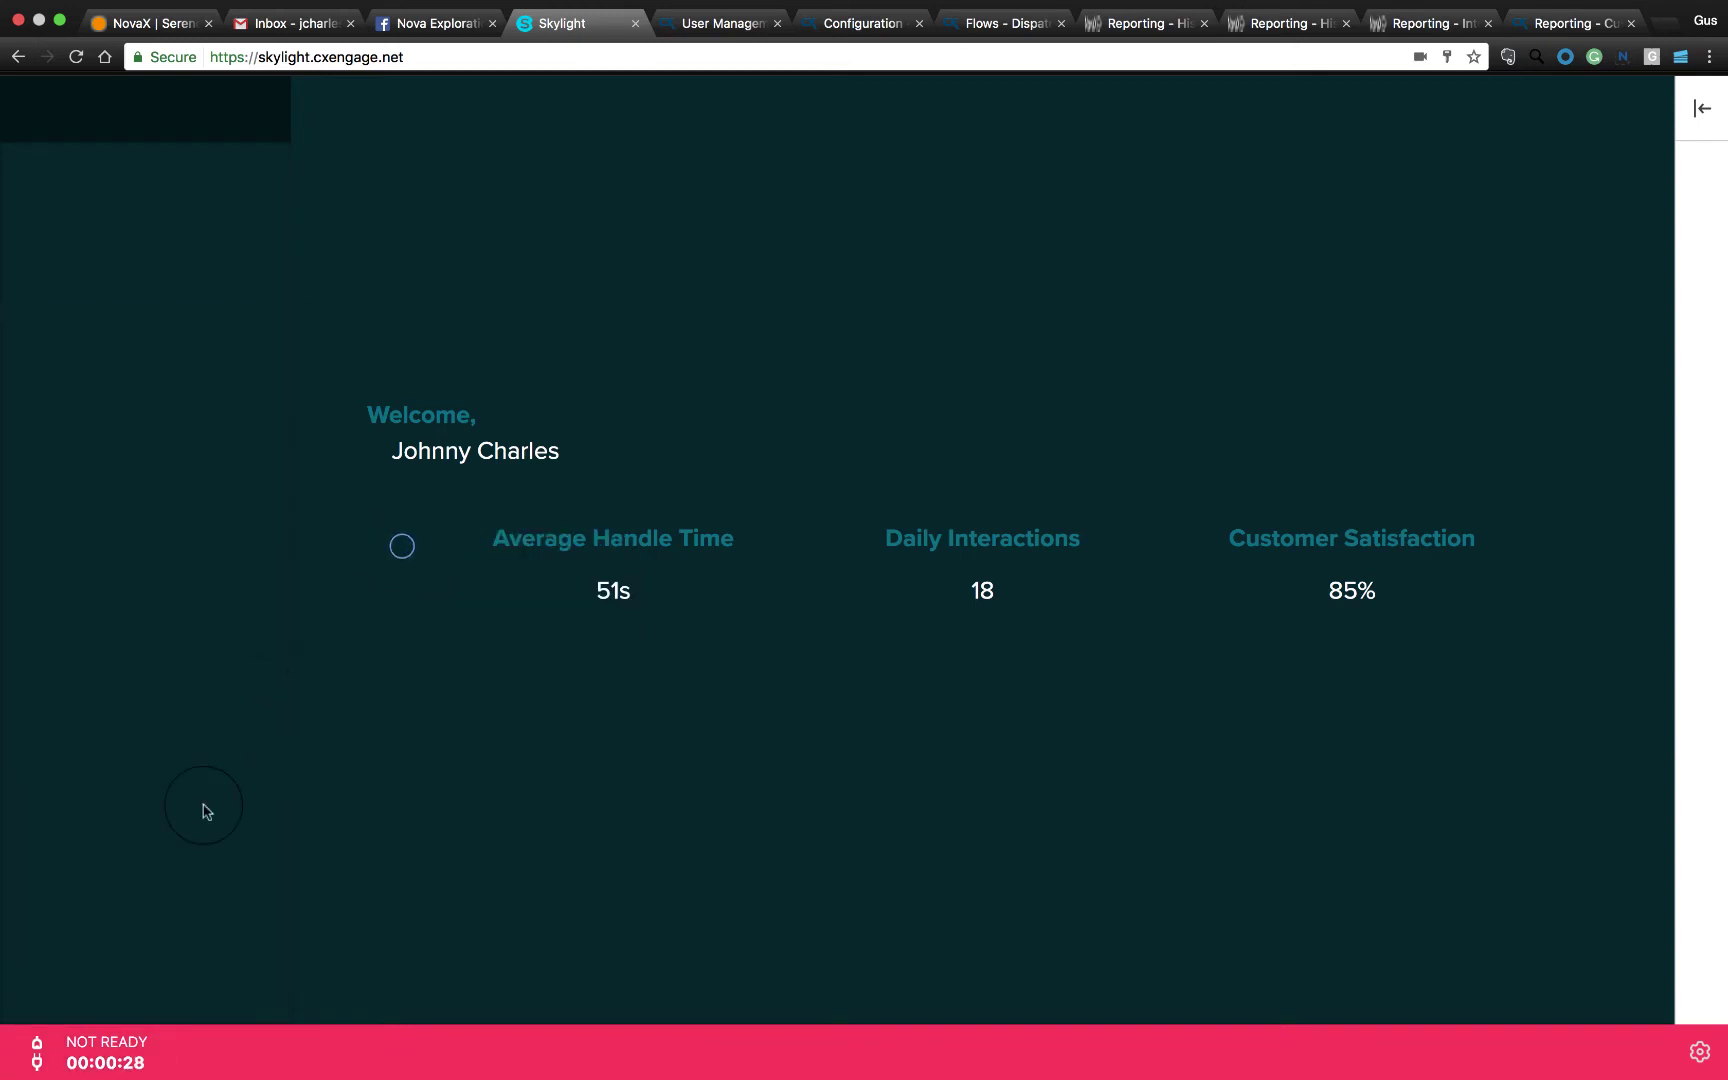
click(93, 1055)
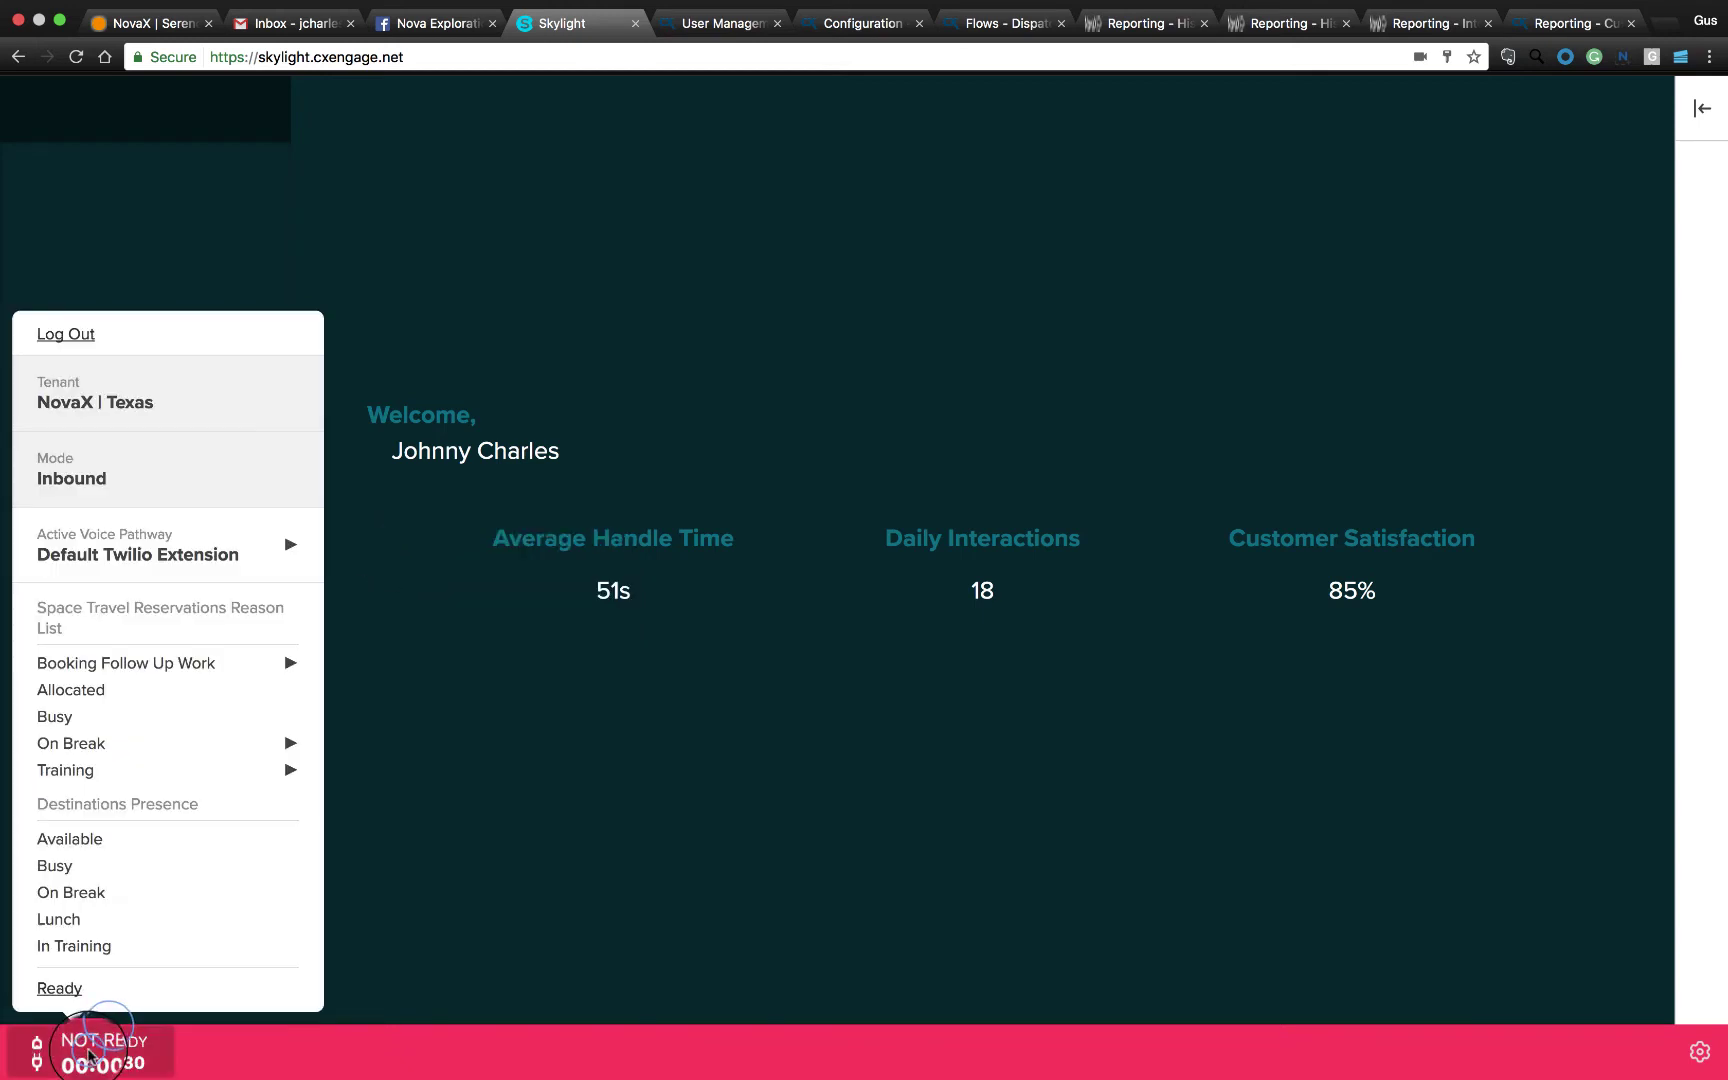
Go Ready, then accept the incoming voice call and the waiting SMS chat
click(60, 990)
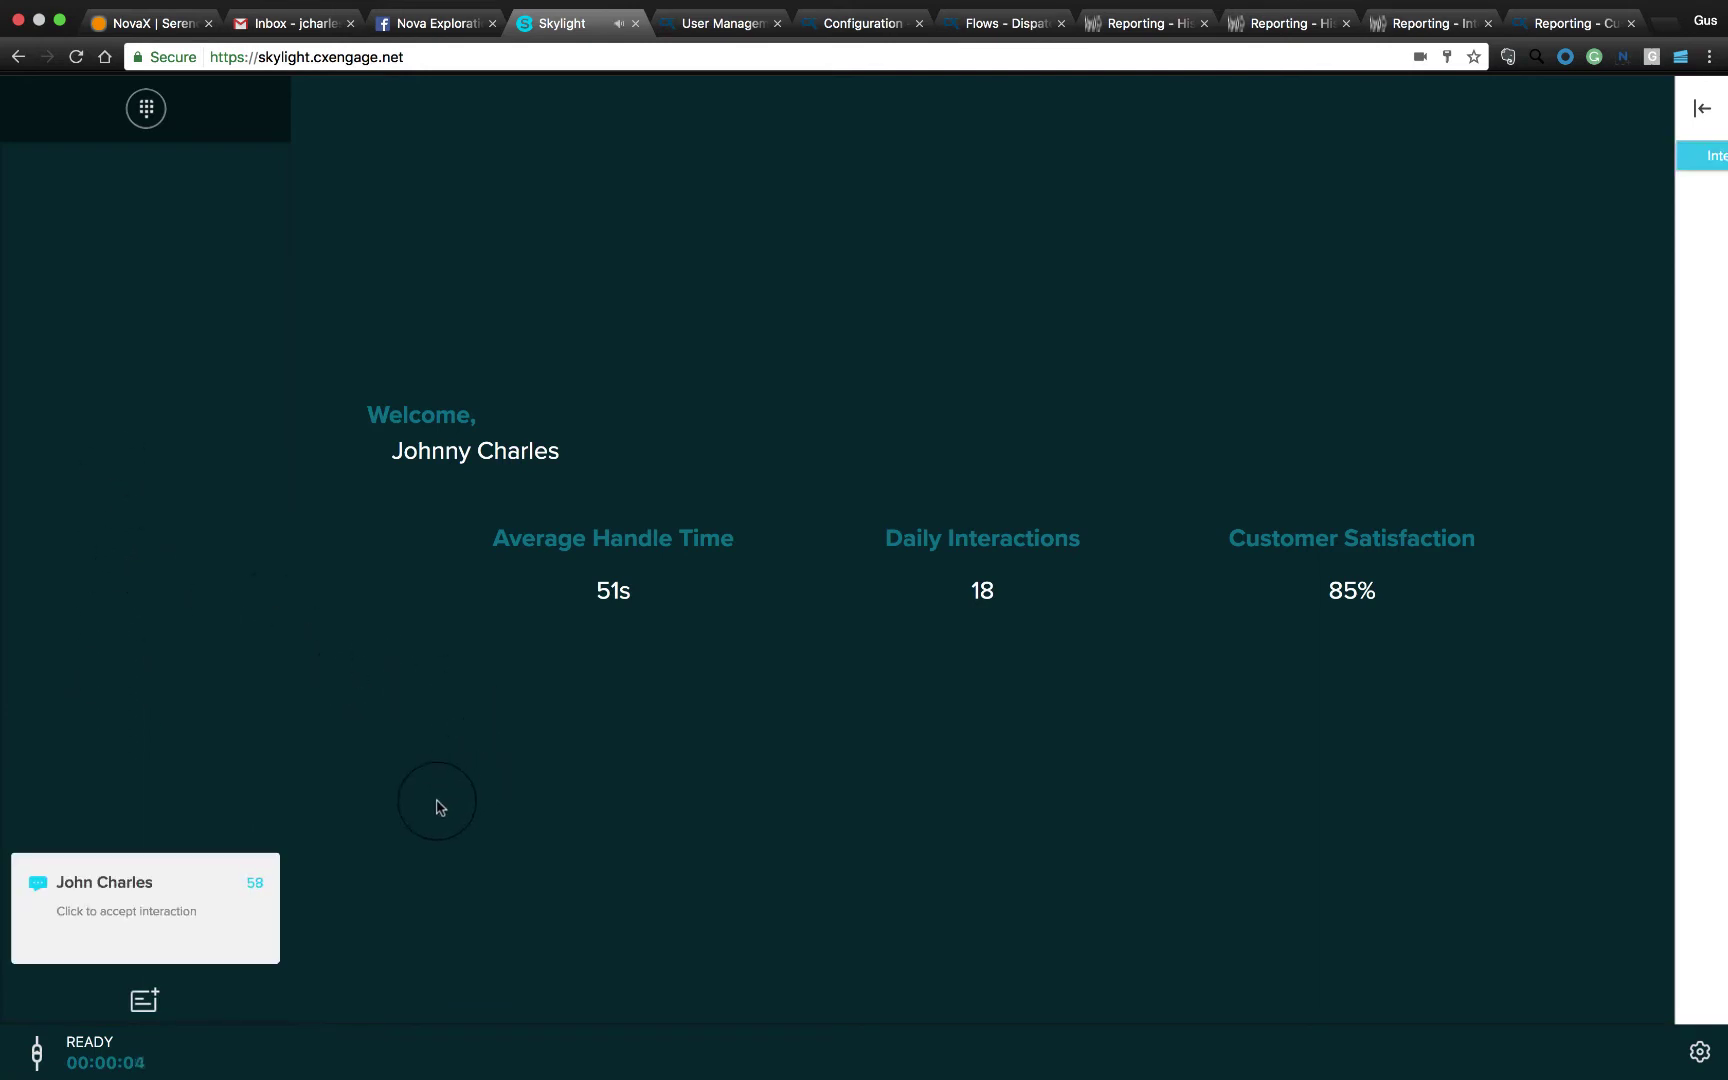
key(XF86AudioRaiseVolume)
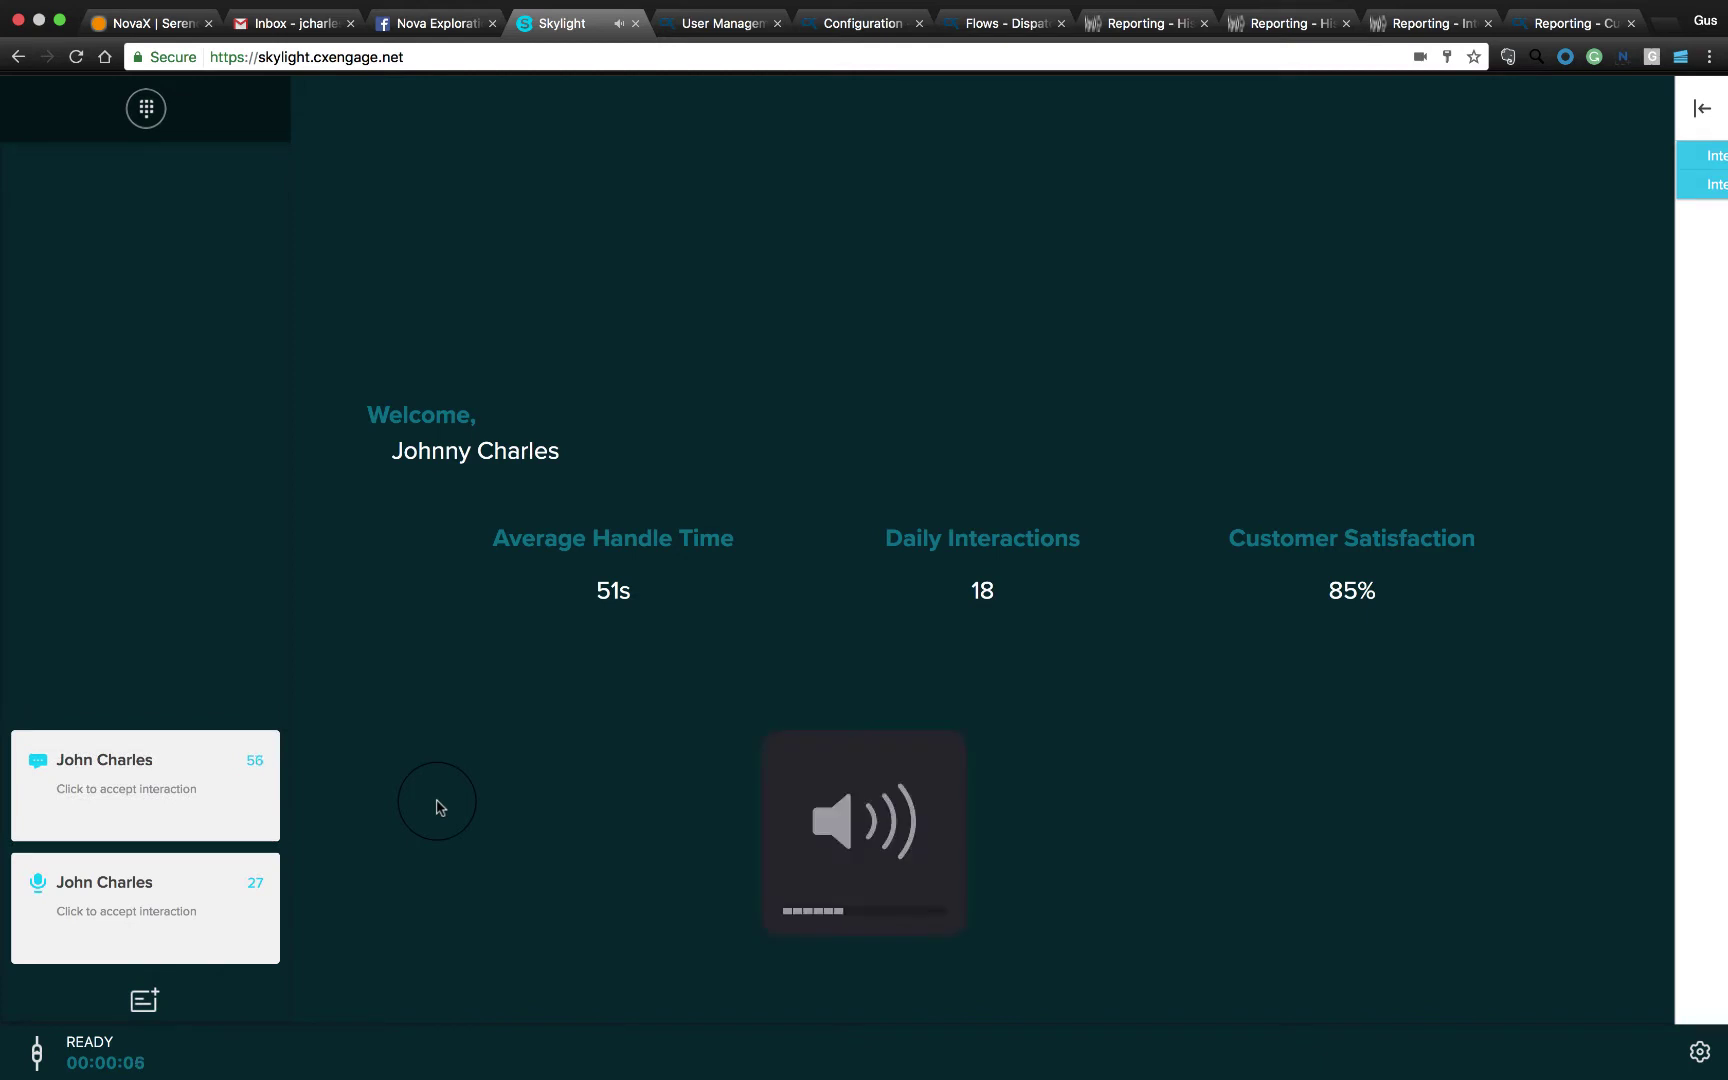
click(128, 810)
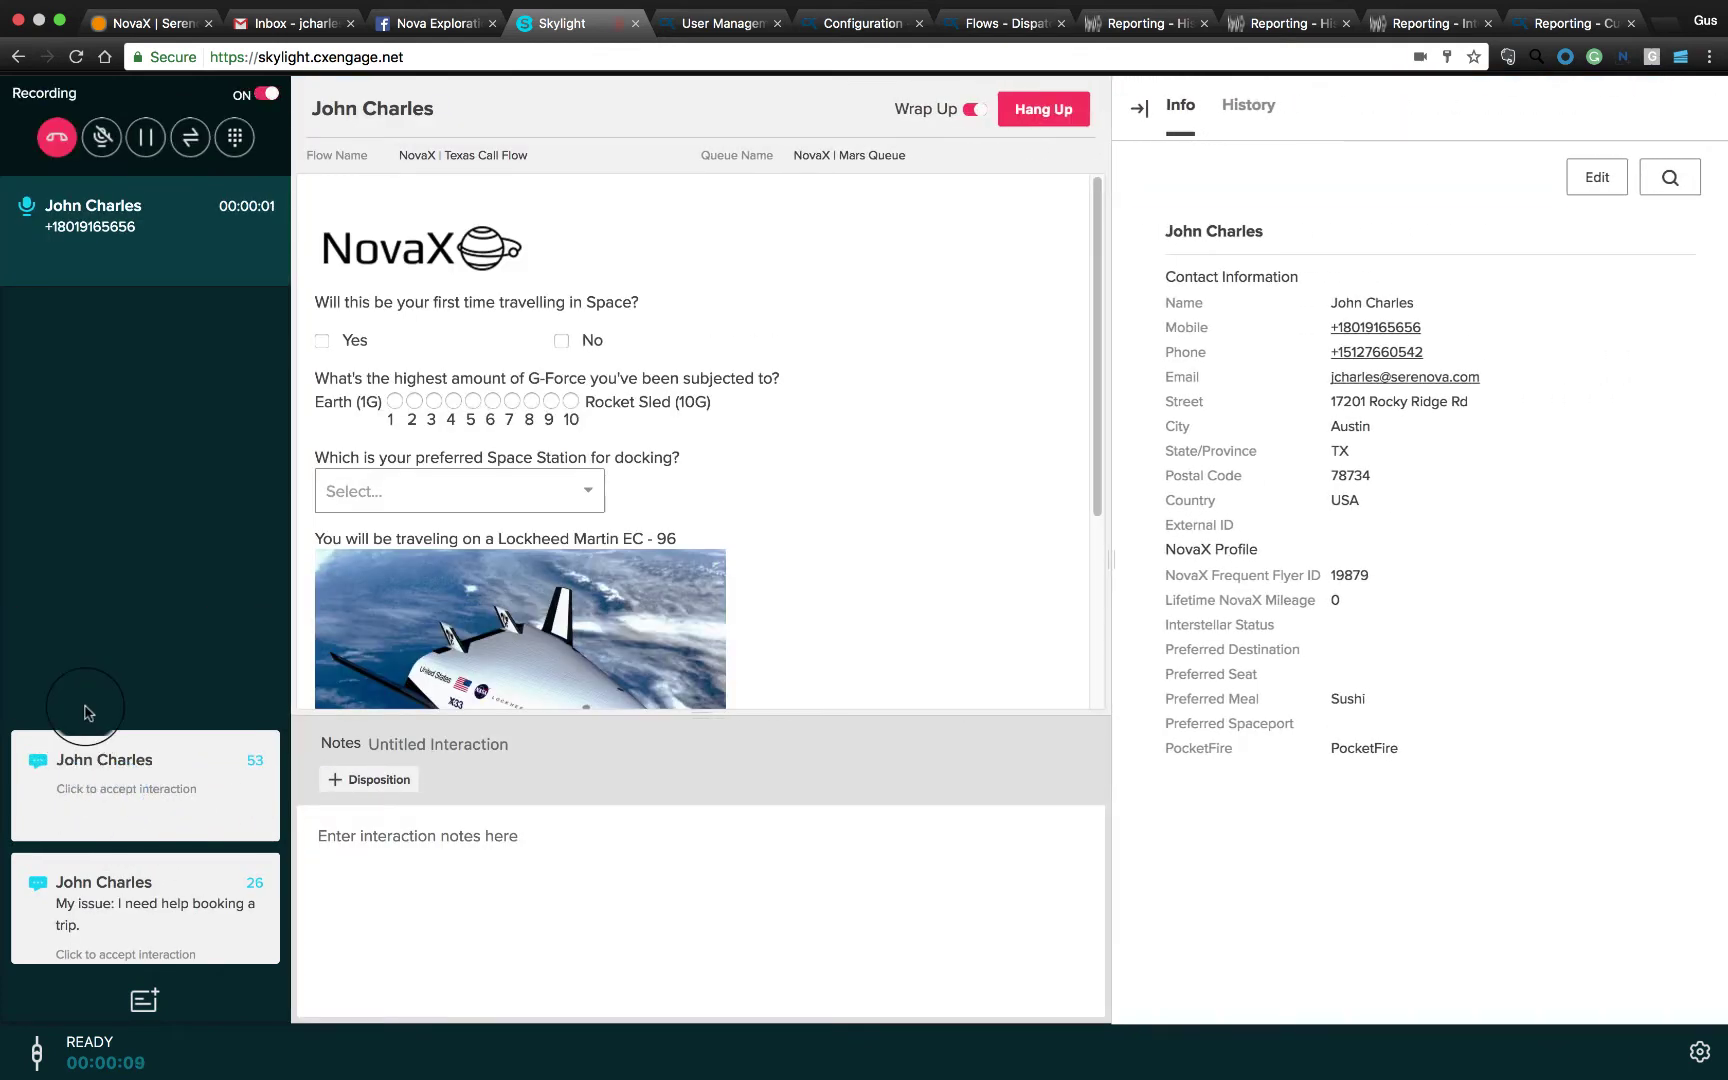
key(XF86AudioMute)
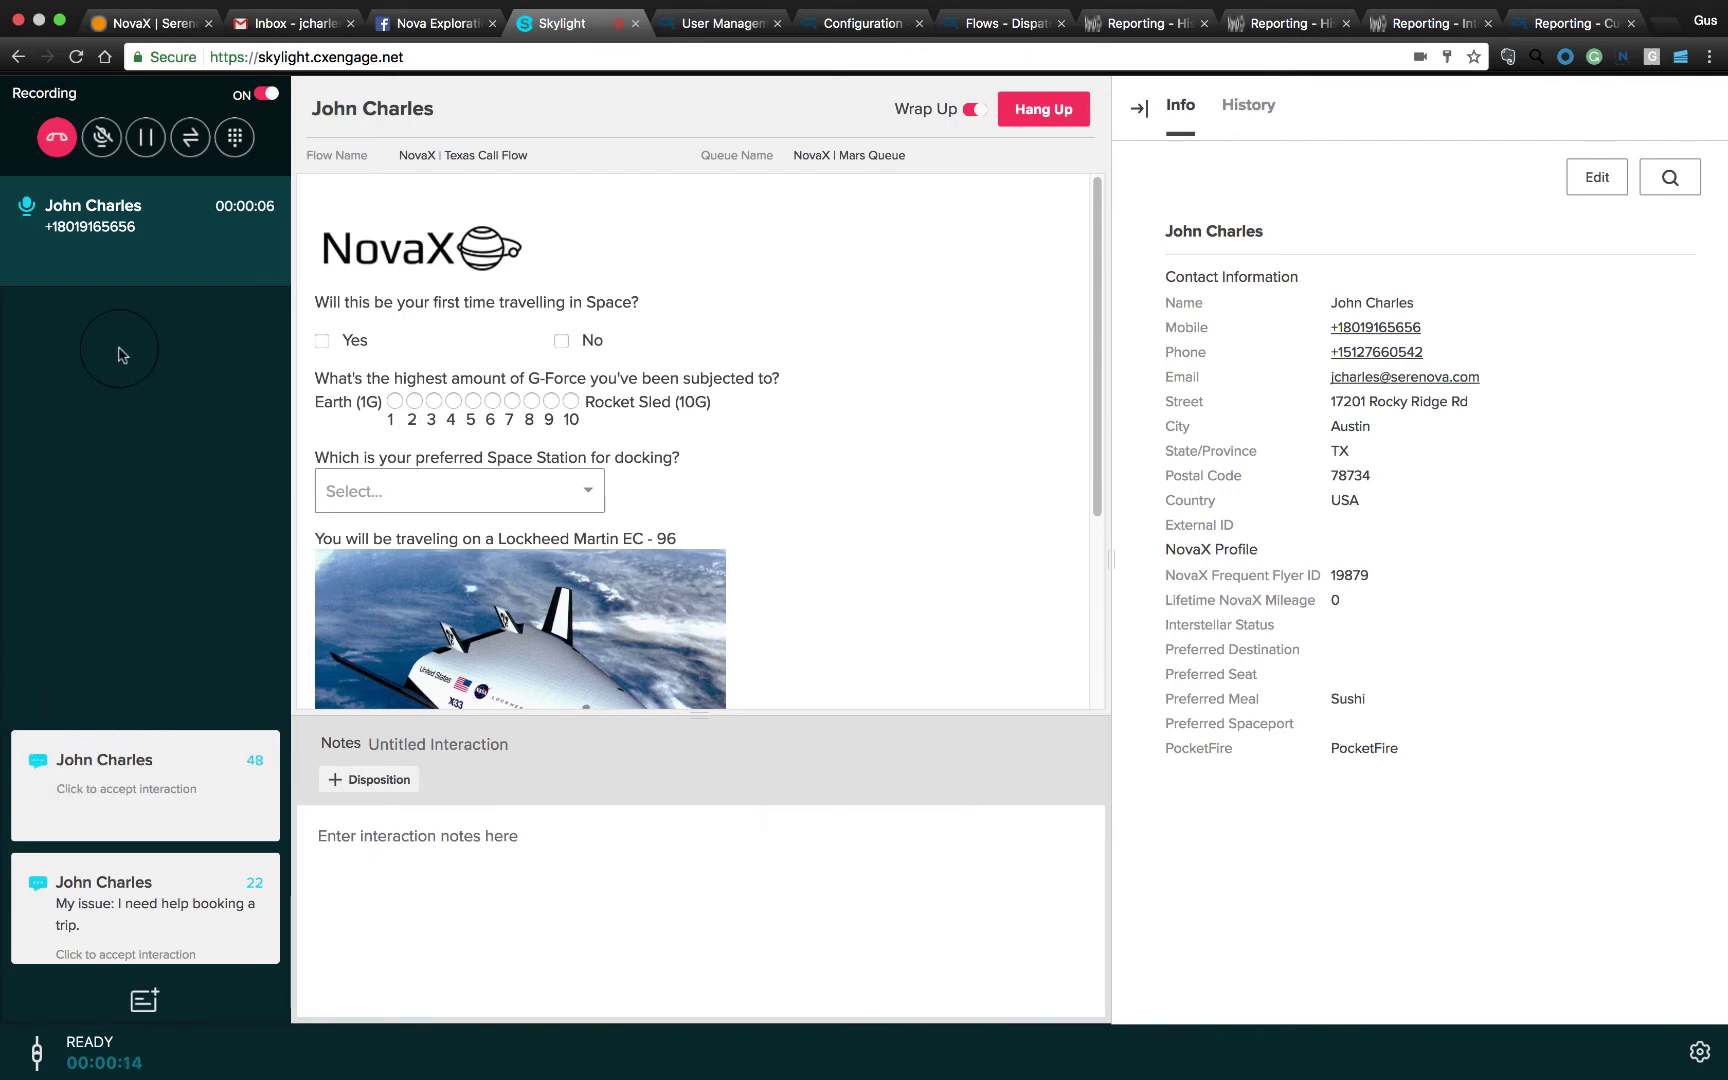
click(128, 760)
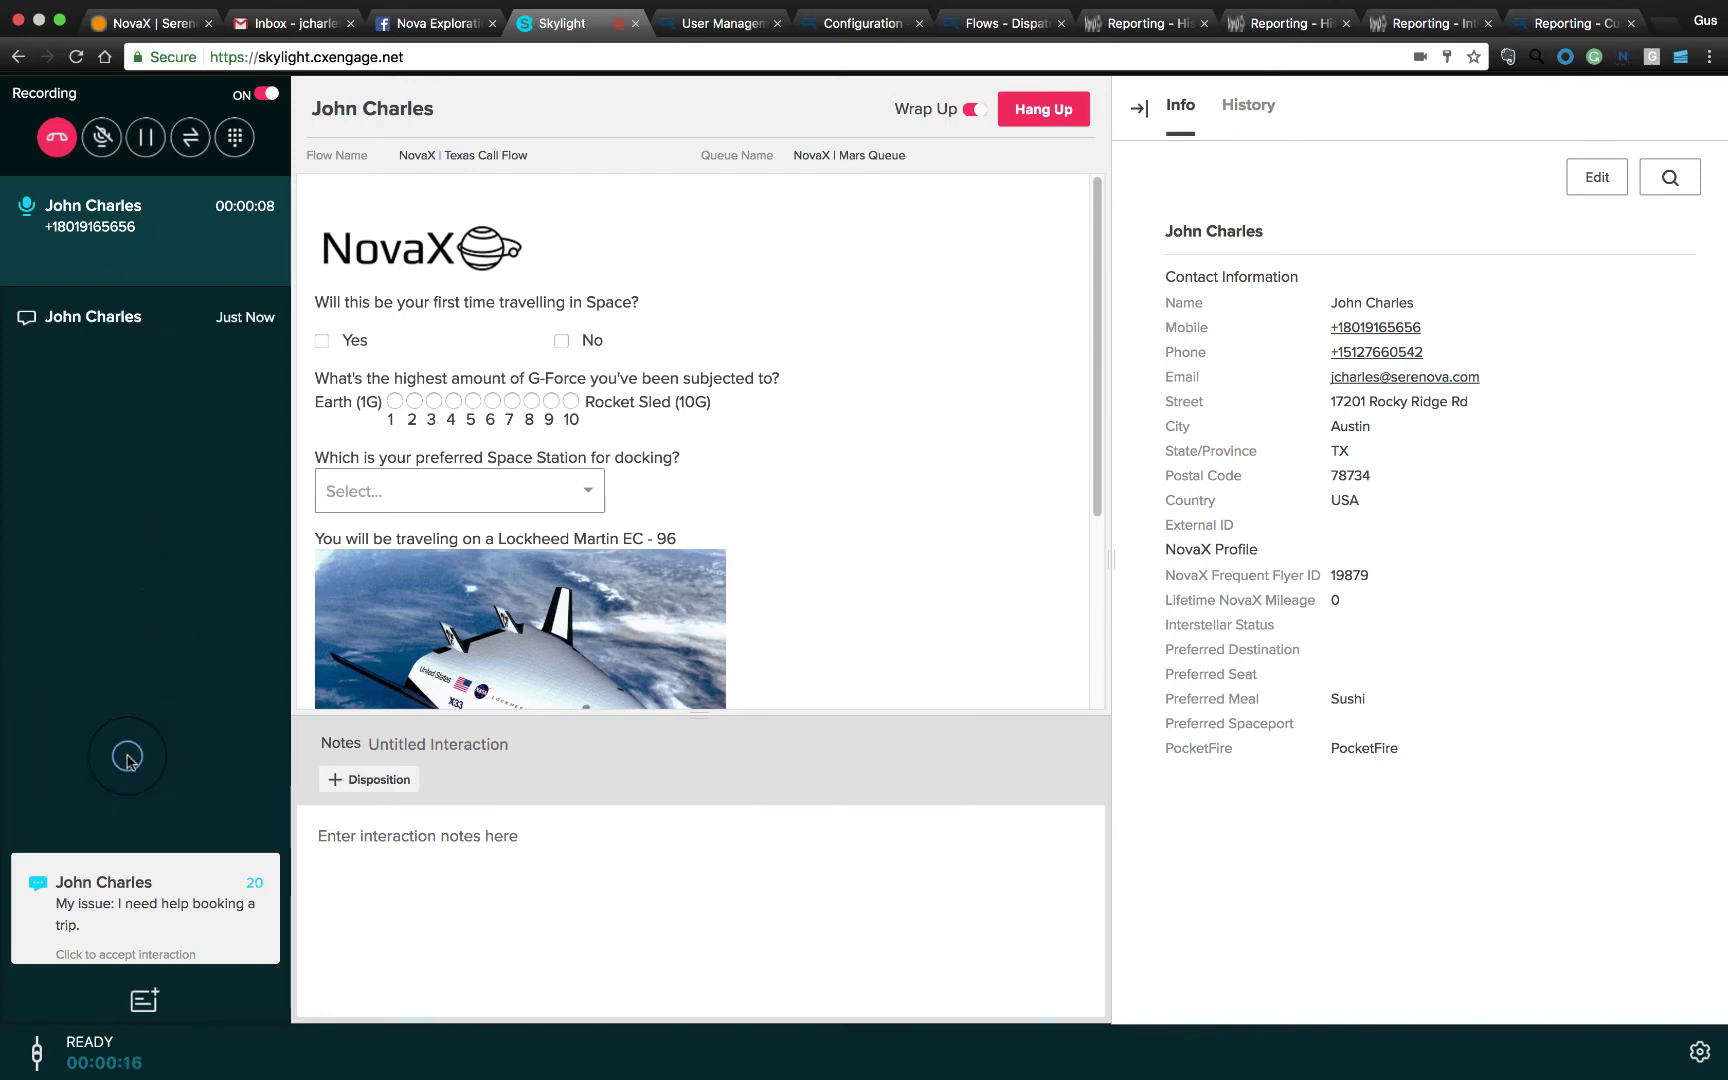
Accept the trip-booking web chat, check the SMS chat and voice call, and return to it
click(121, 352)
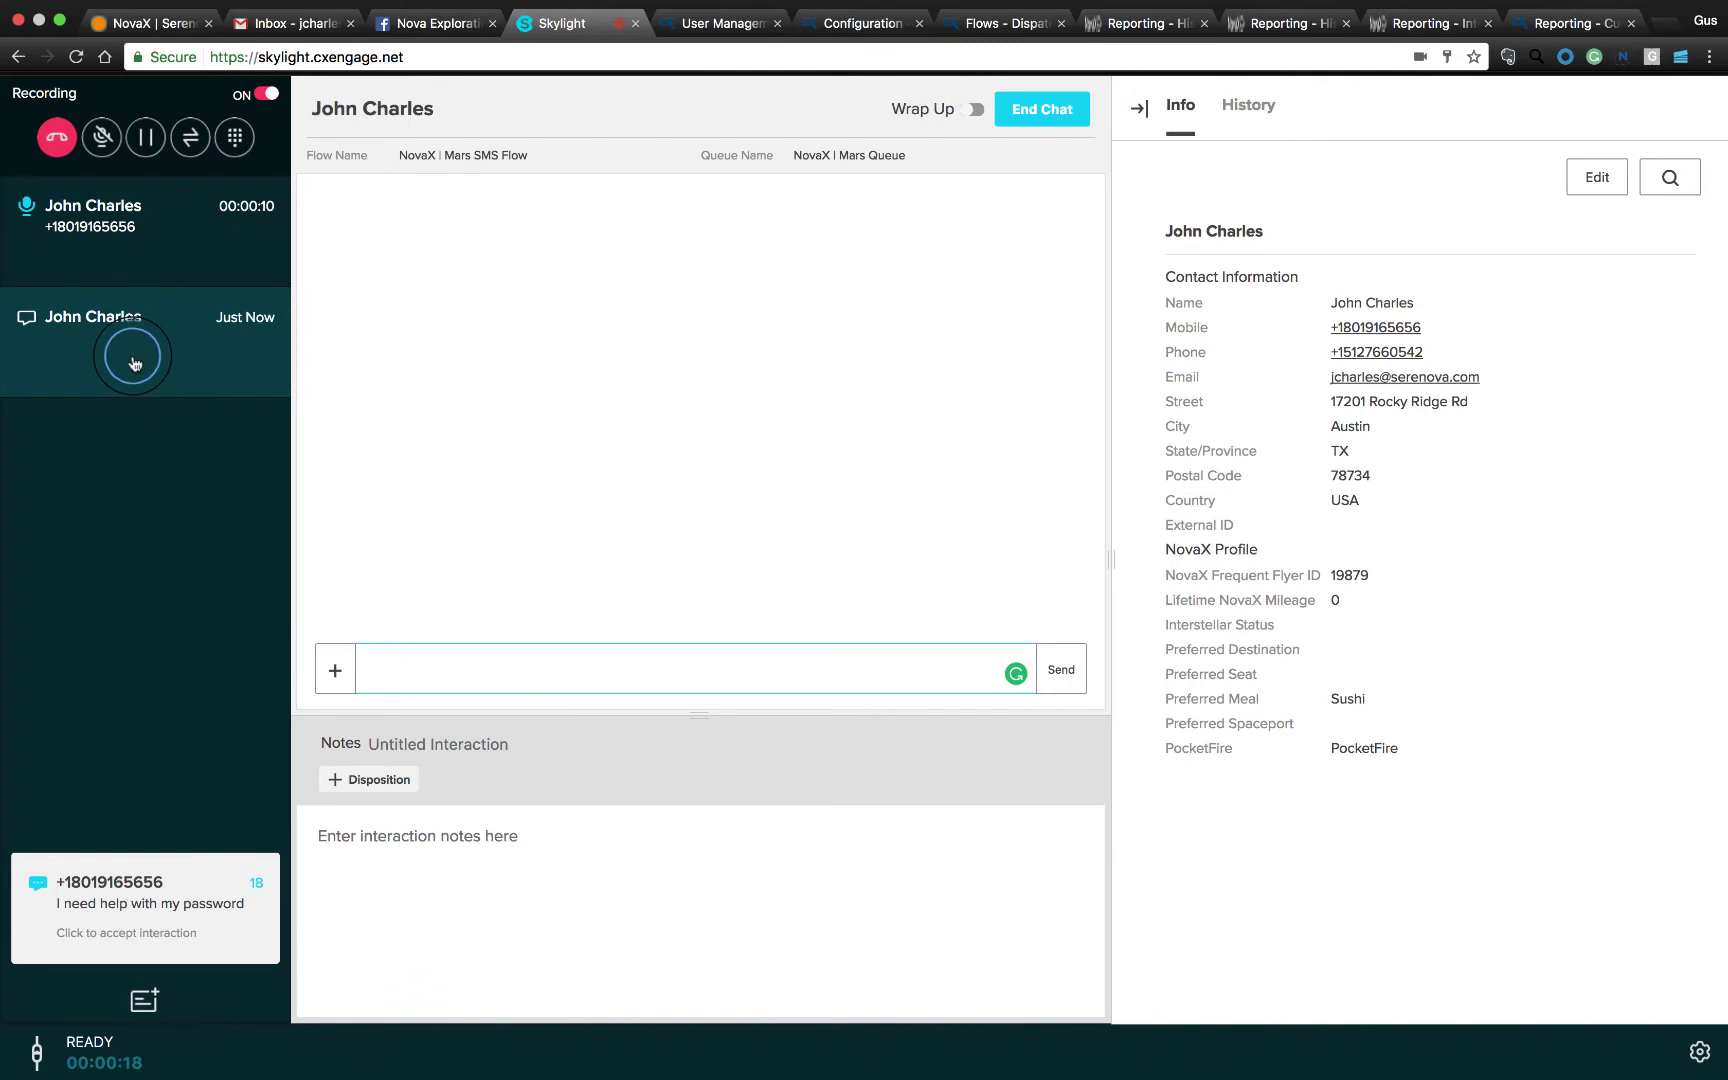
click(126, 904)
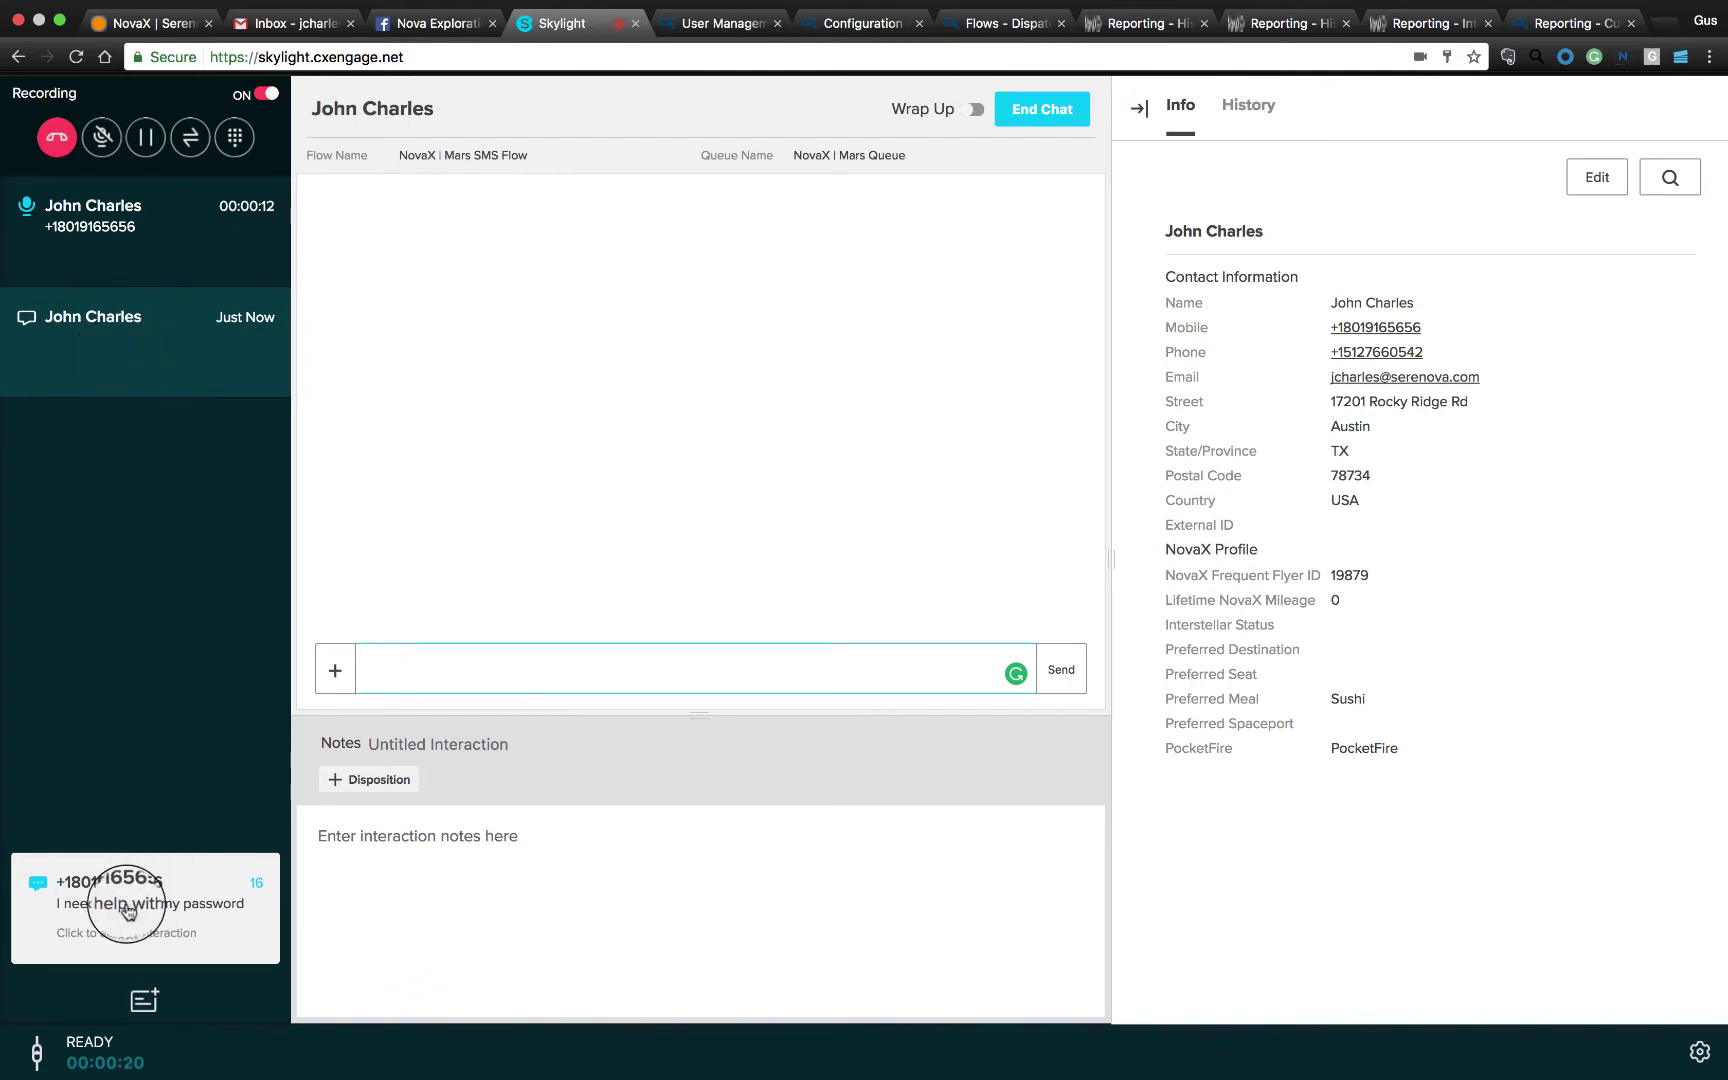
click(104, 452)
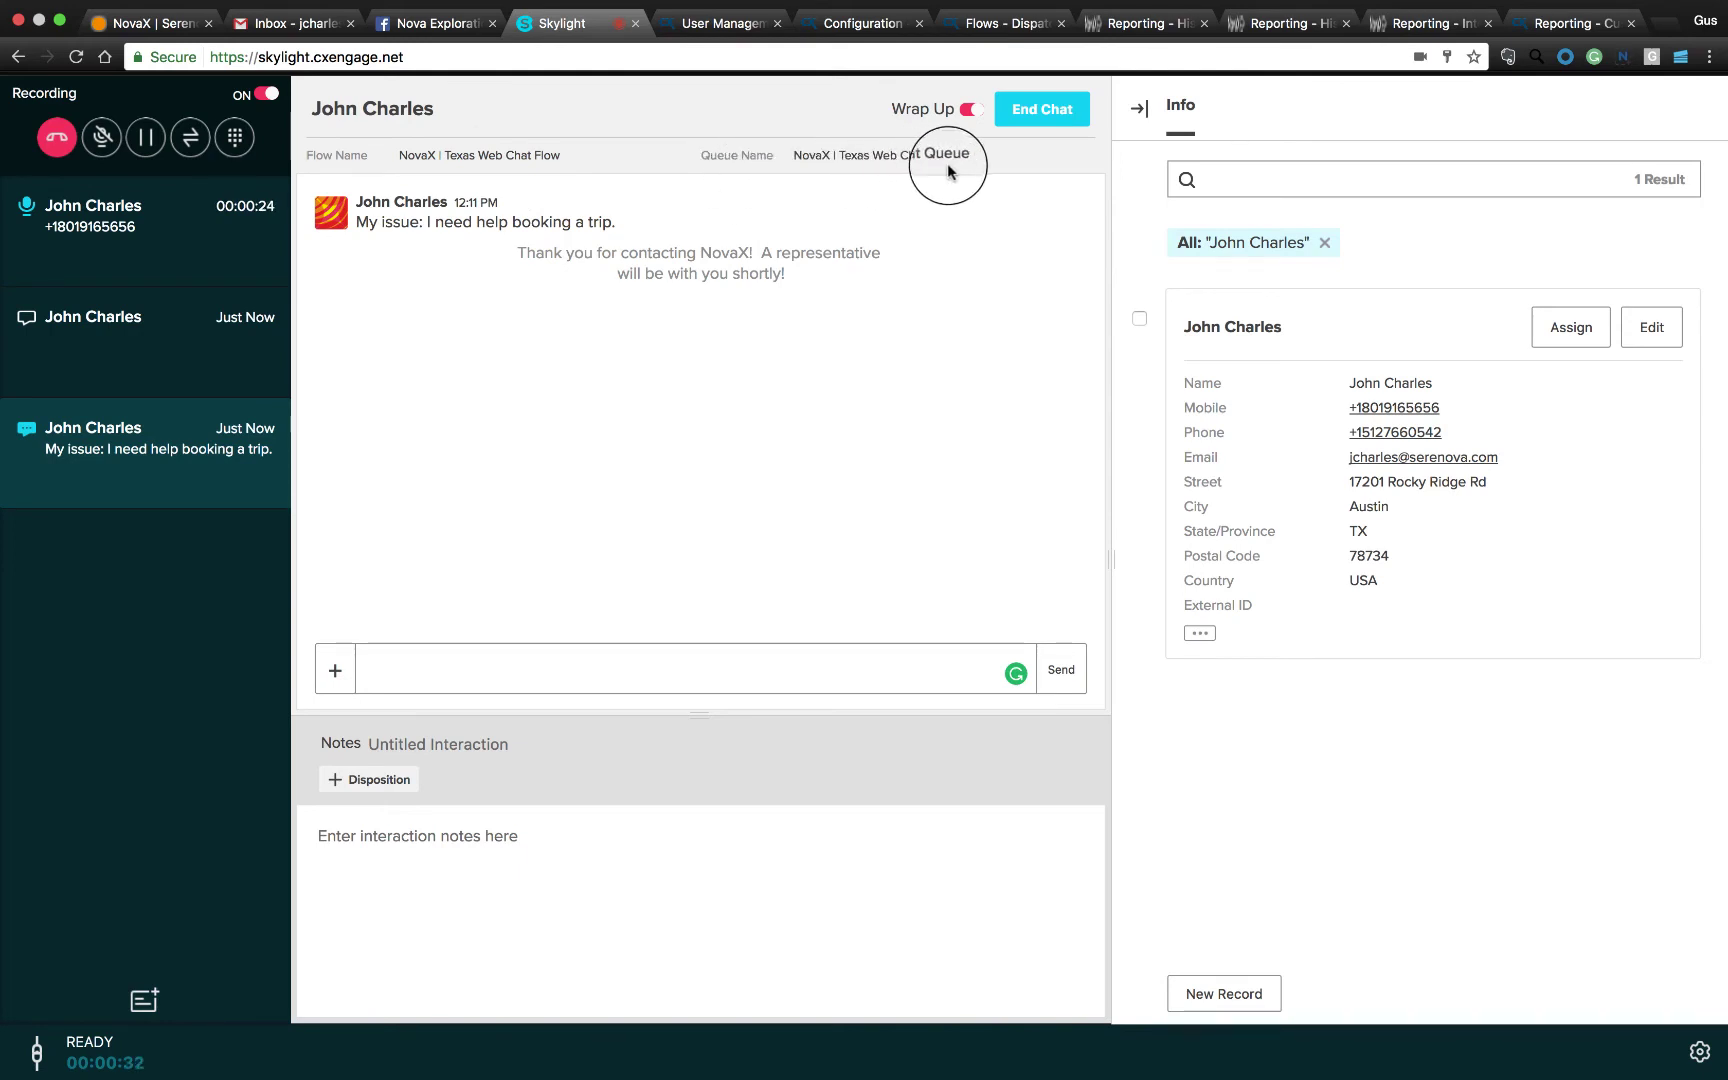
click(204, 348)
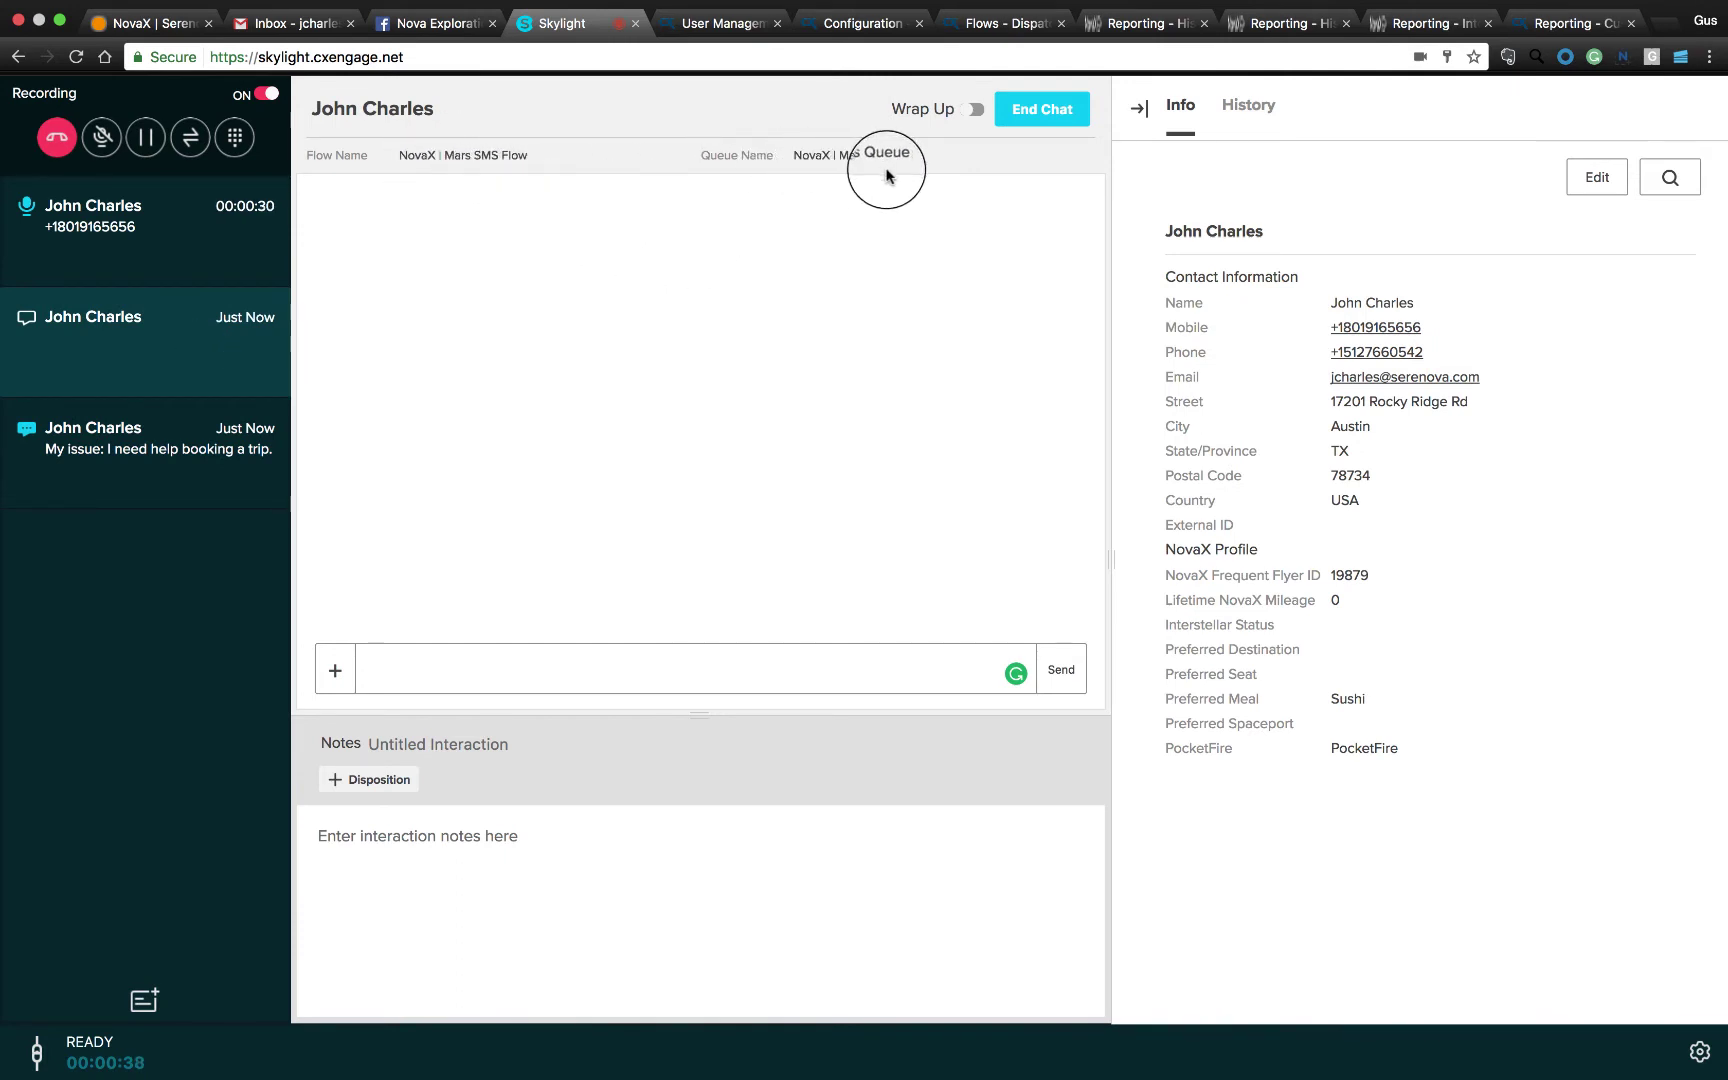
click(195, 447)
click(157, 273)
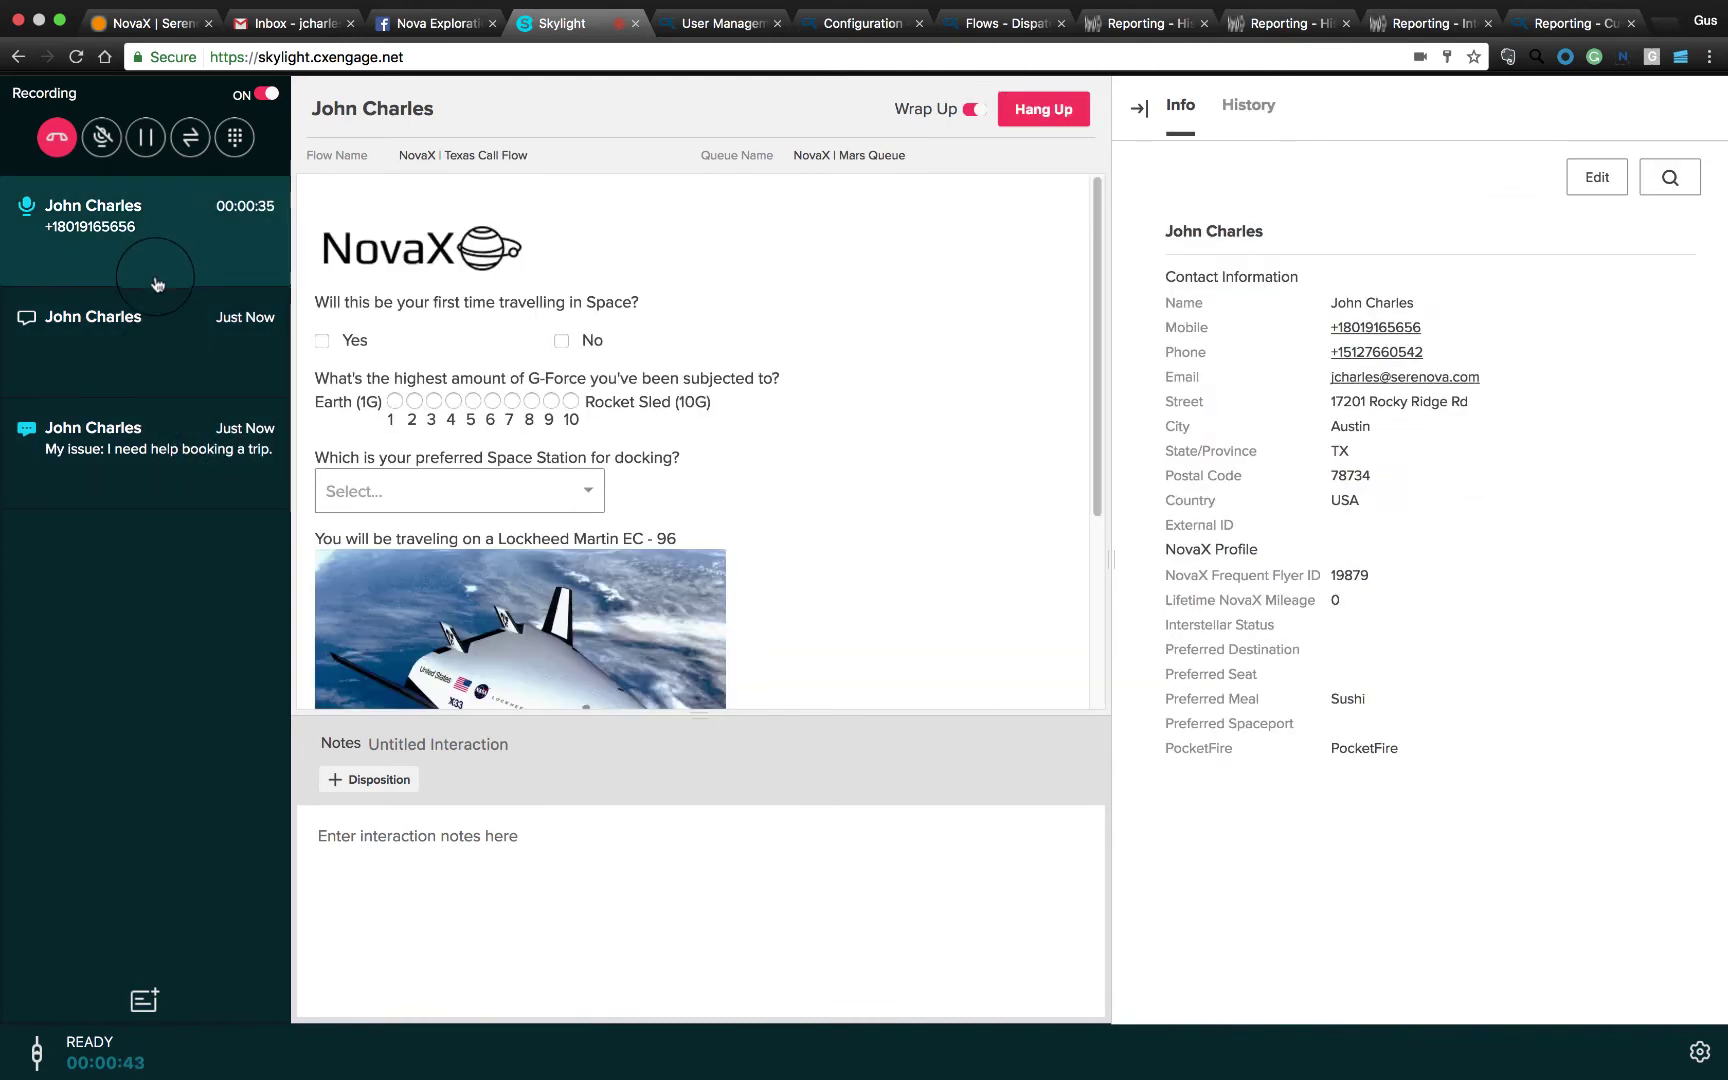
click(140, 440)
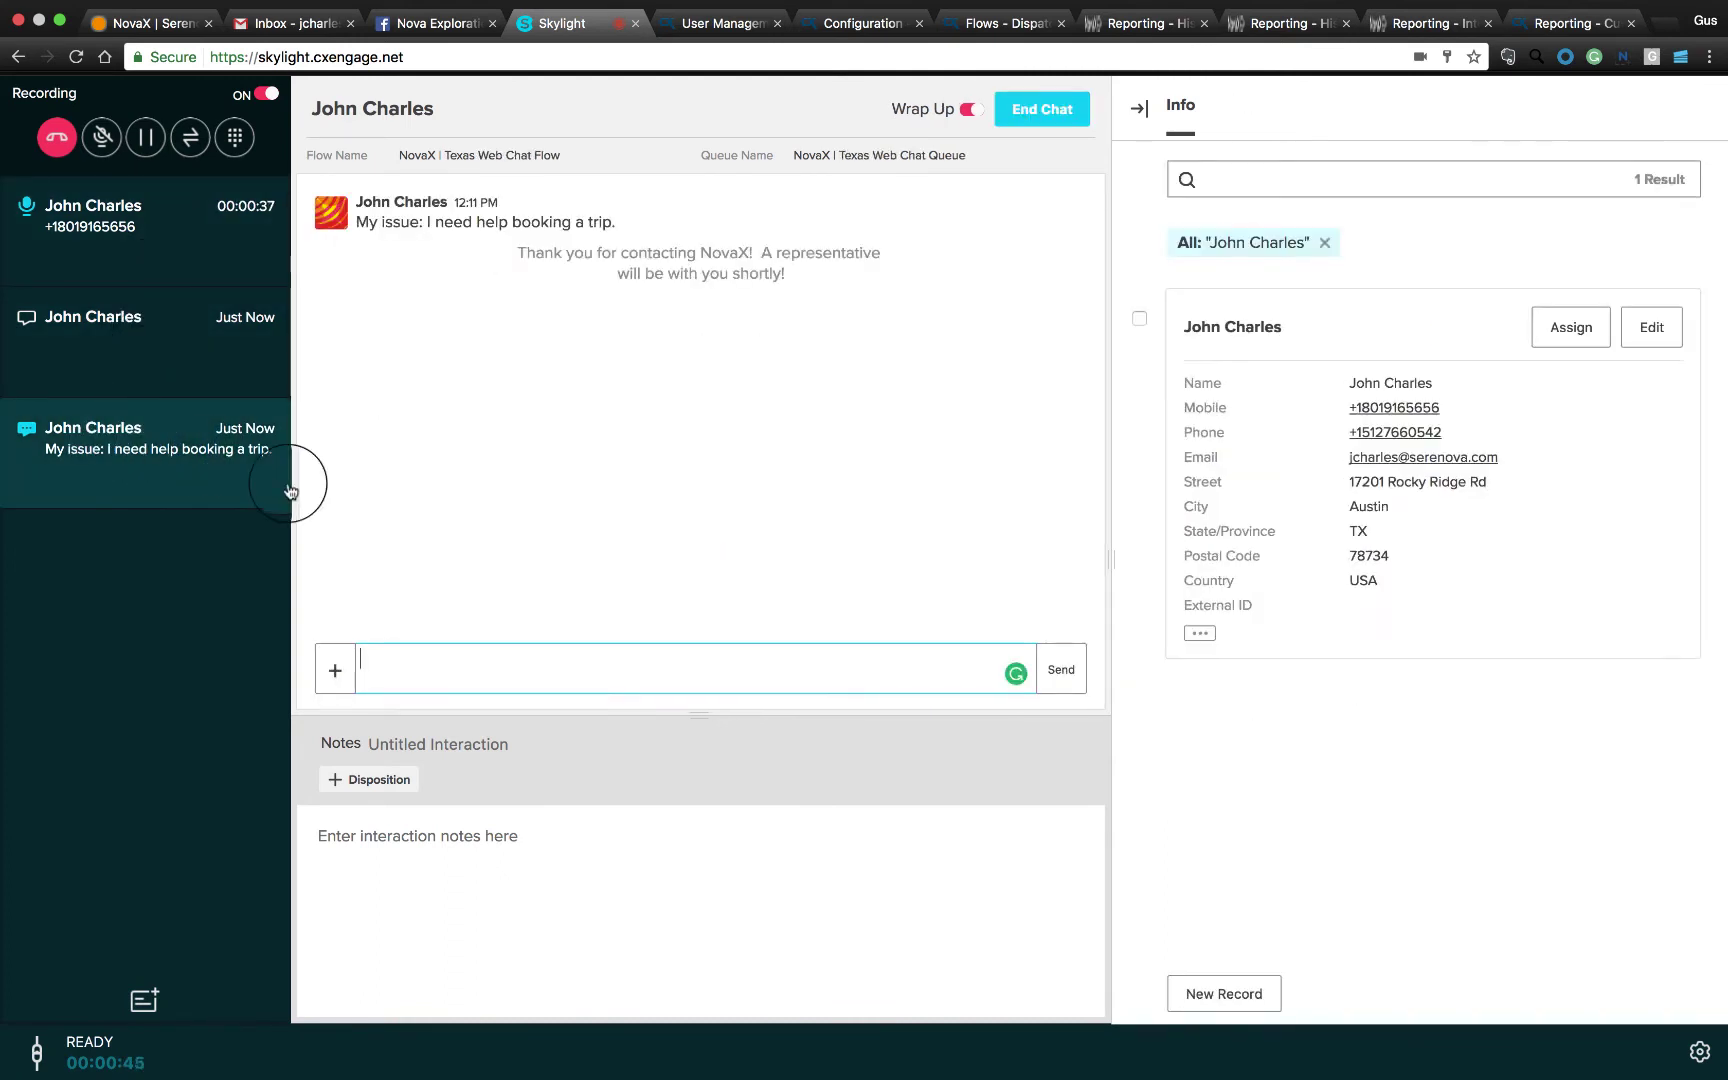
Send the NovaX 10% discount offer template, then the message 'How can help you today.'
click(336, 673)
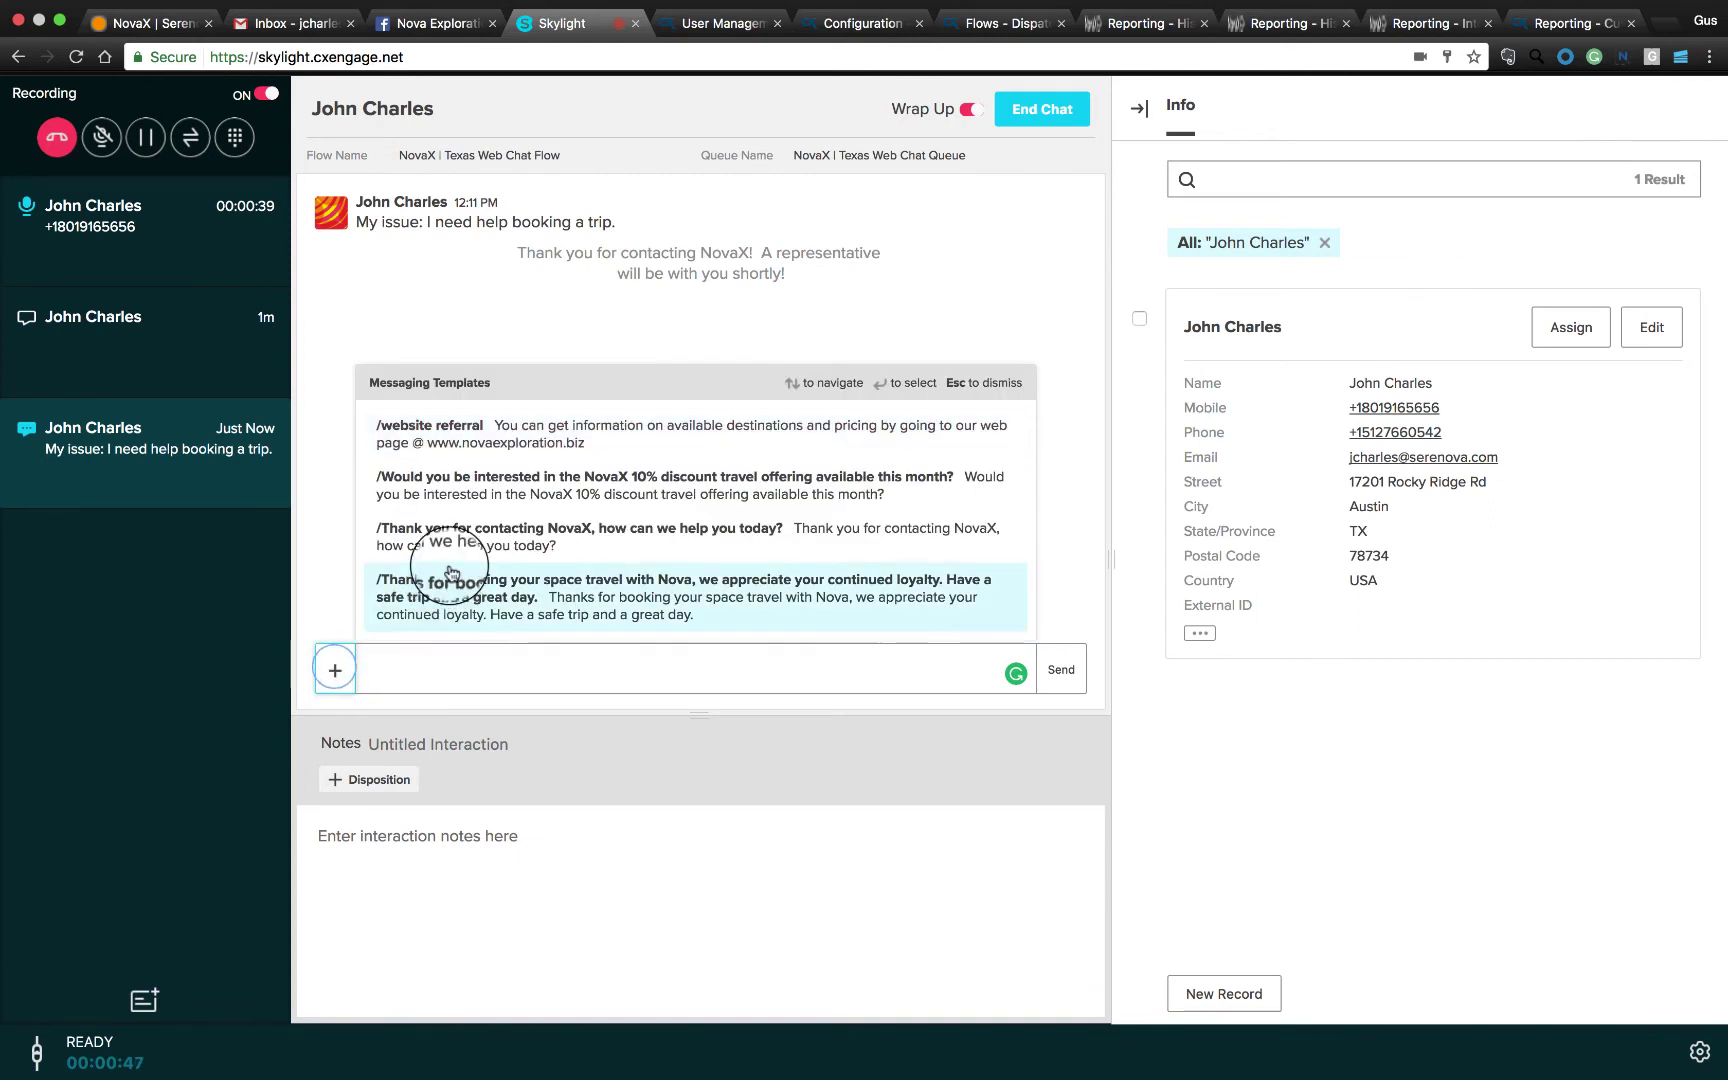
click(428, 485)
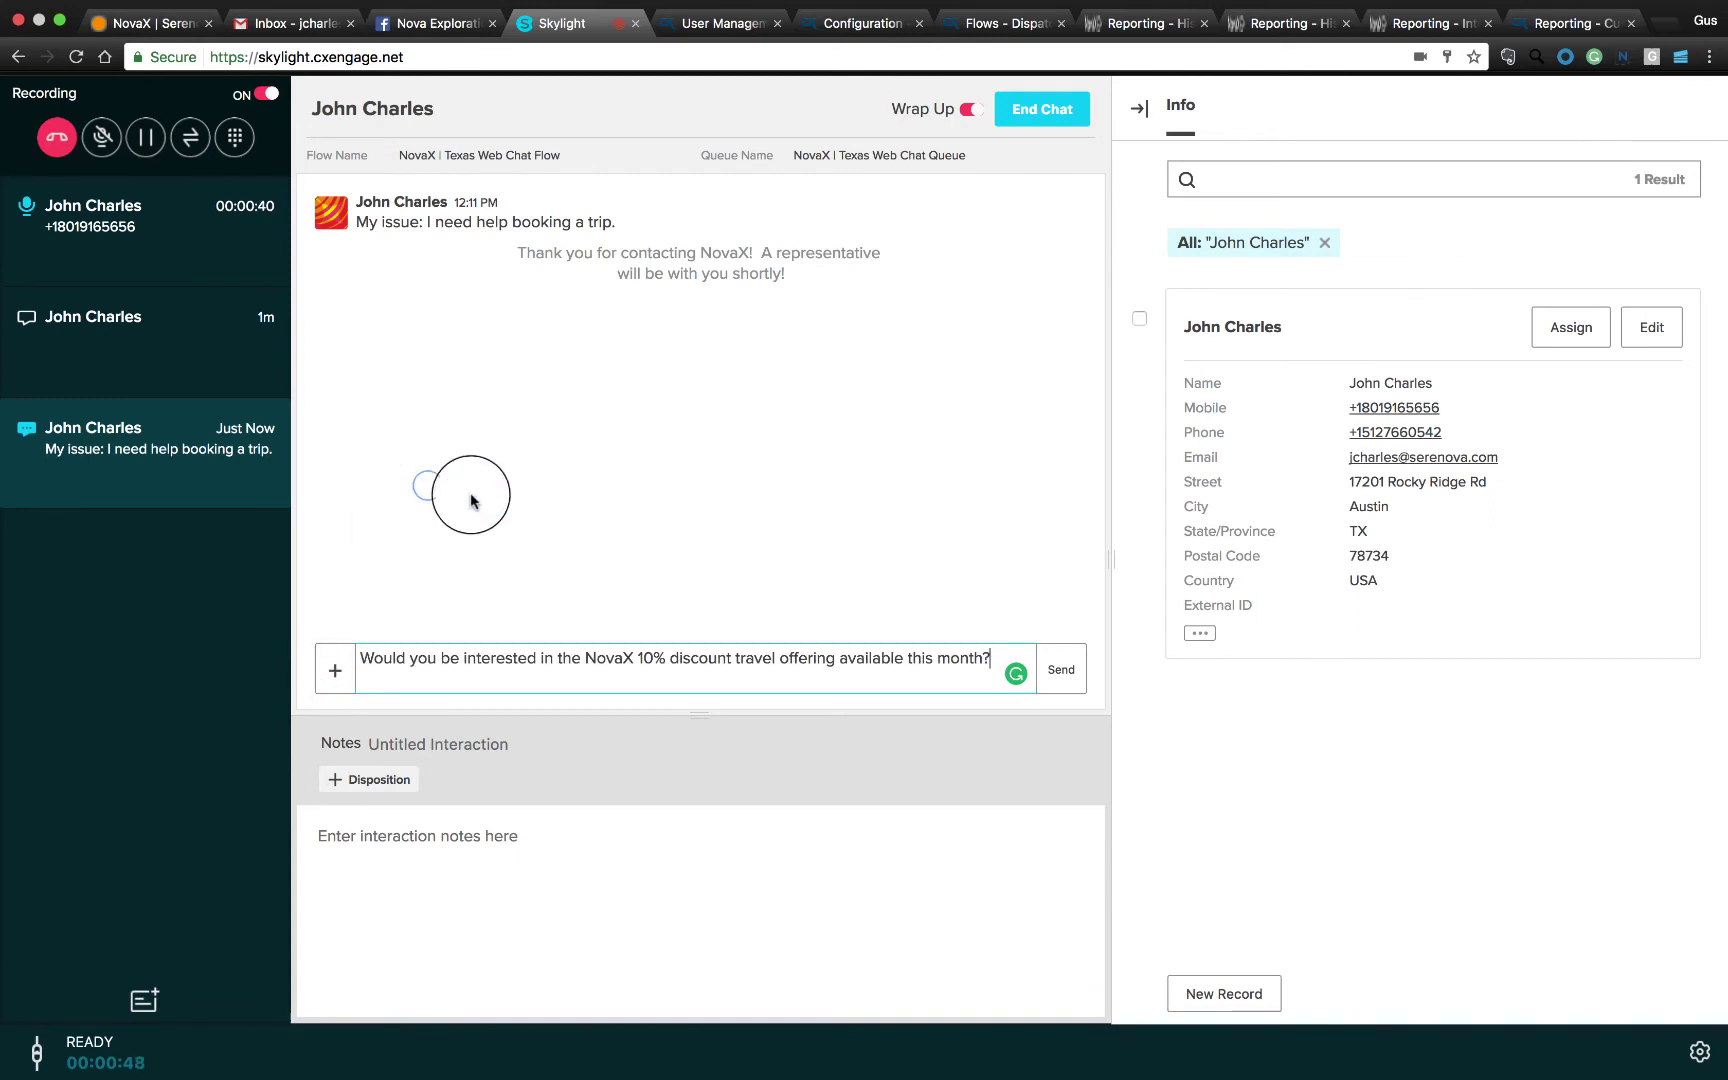
click(1060, 667)
click(453, 667)
text(How can help you today.)
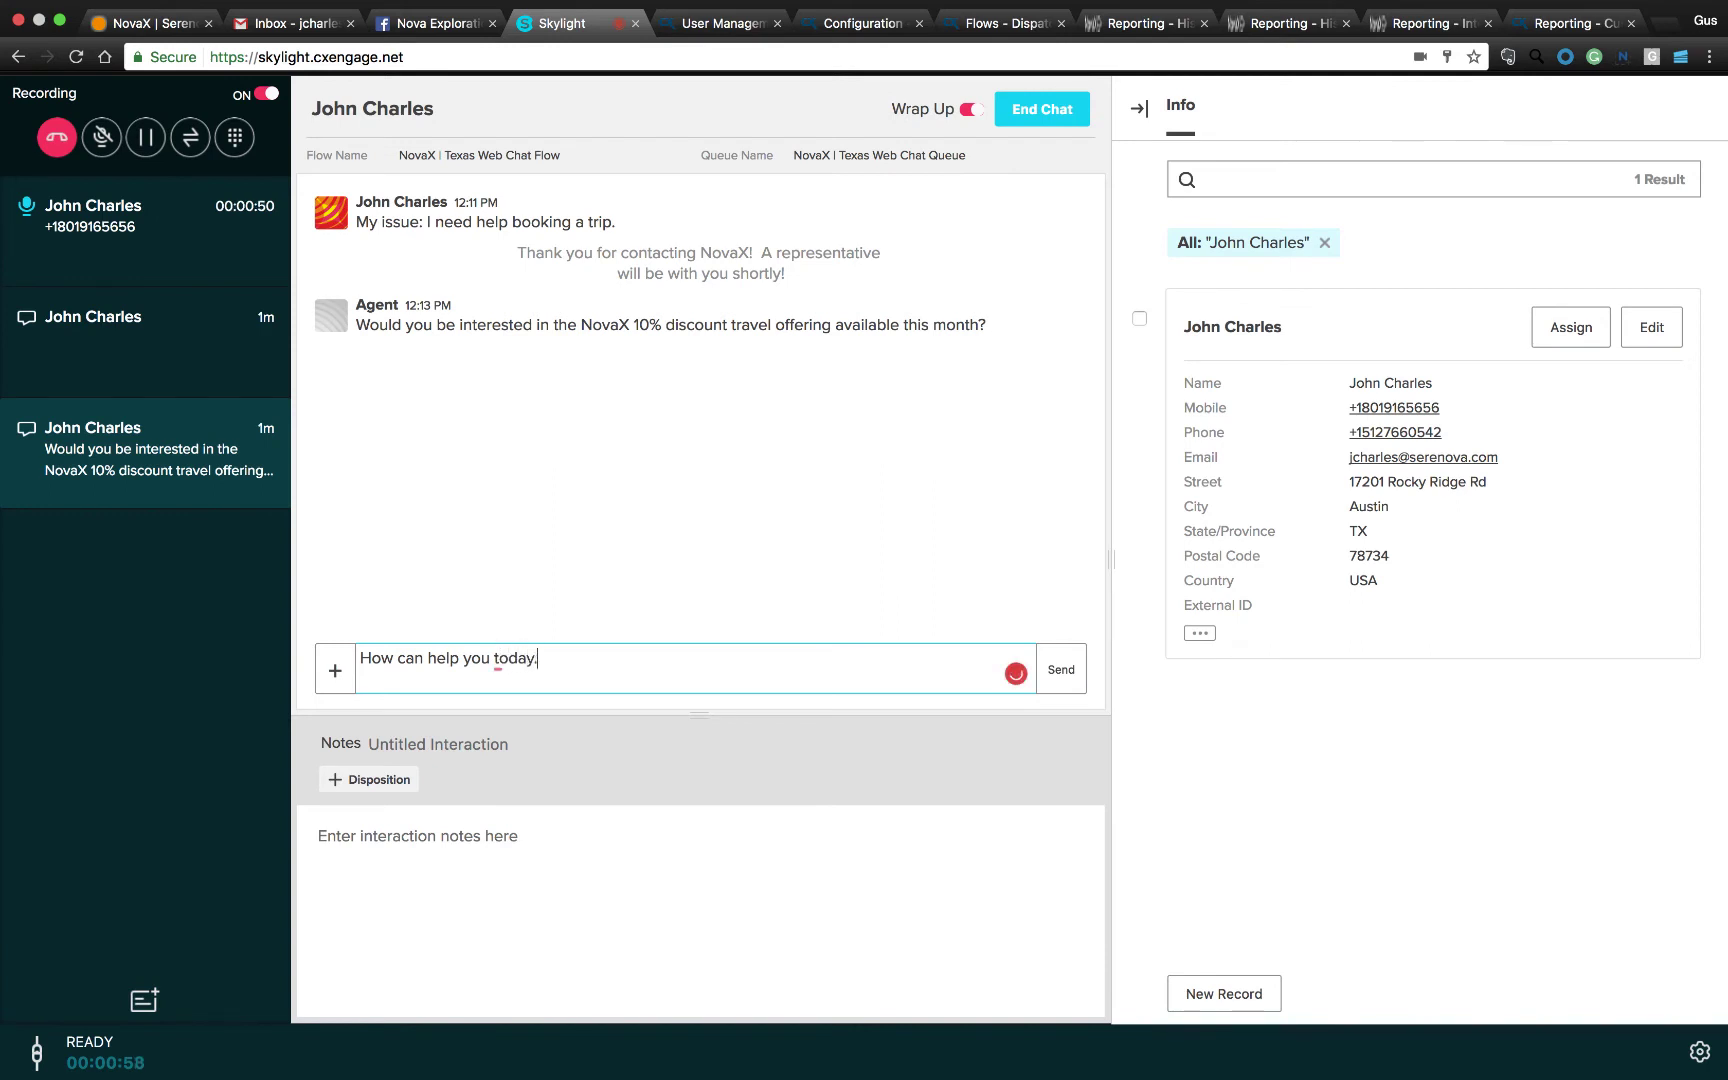
key(Return)
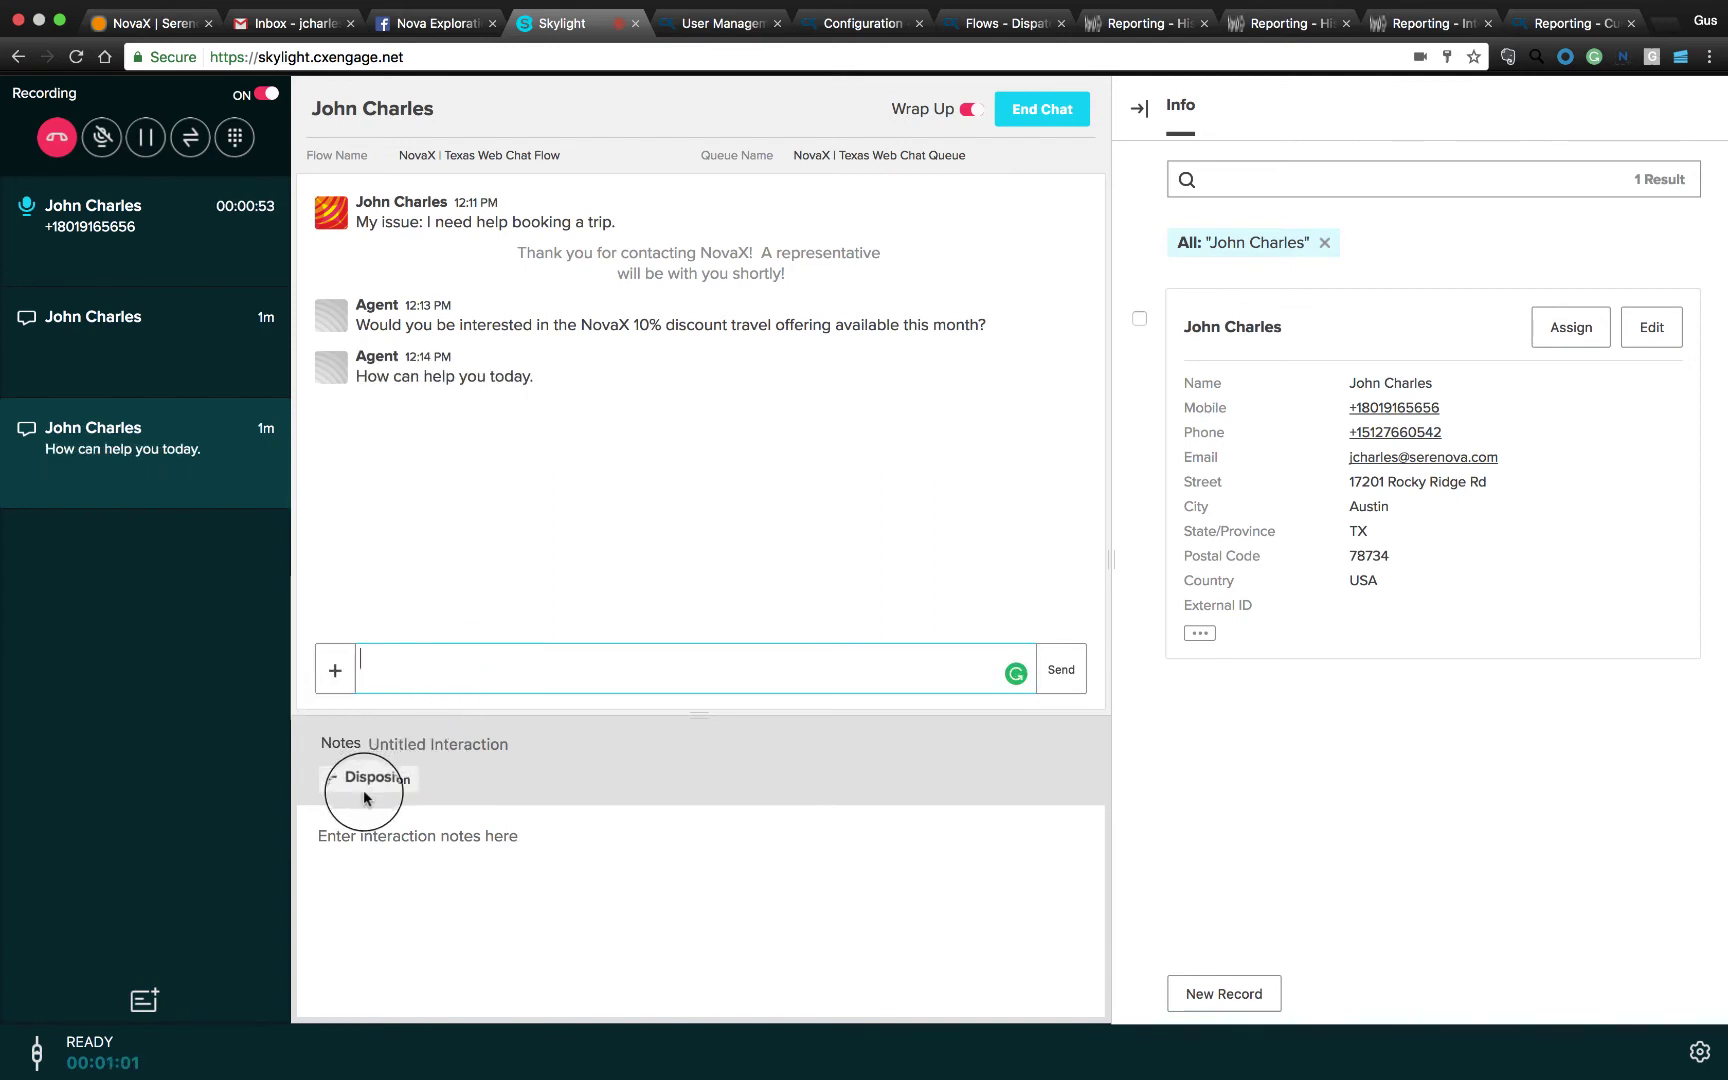
Disposition the web chat as Mars Reservation
click(375, 790)
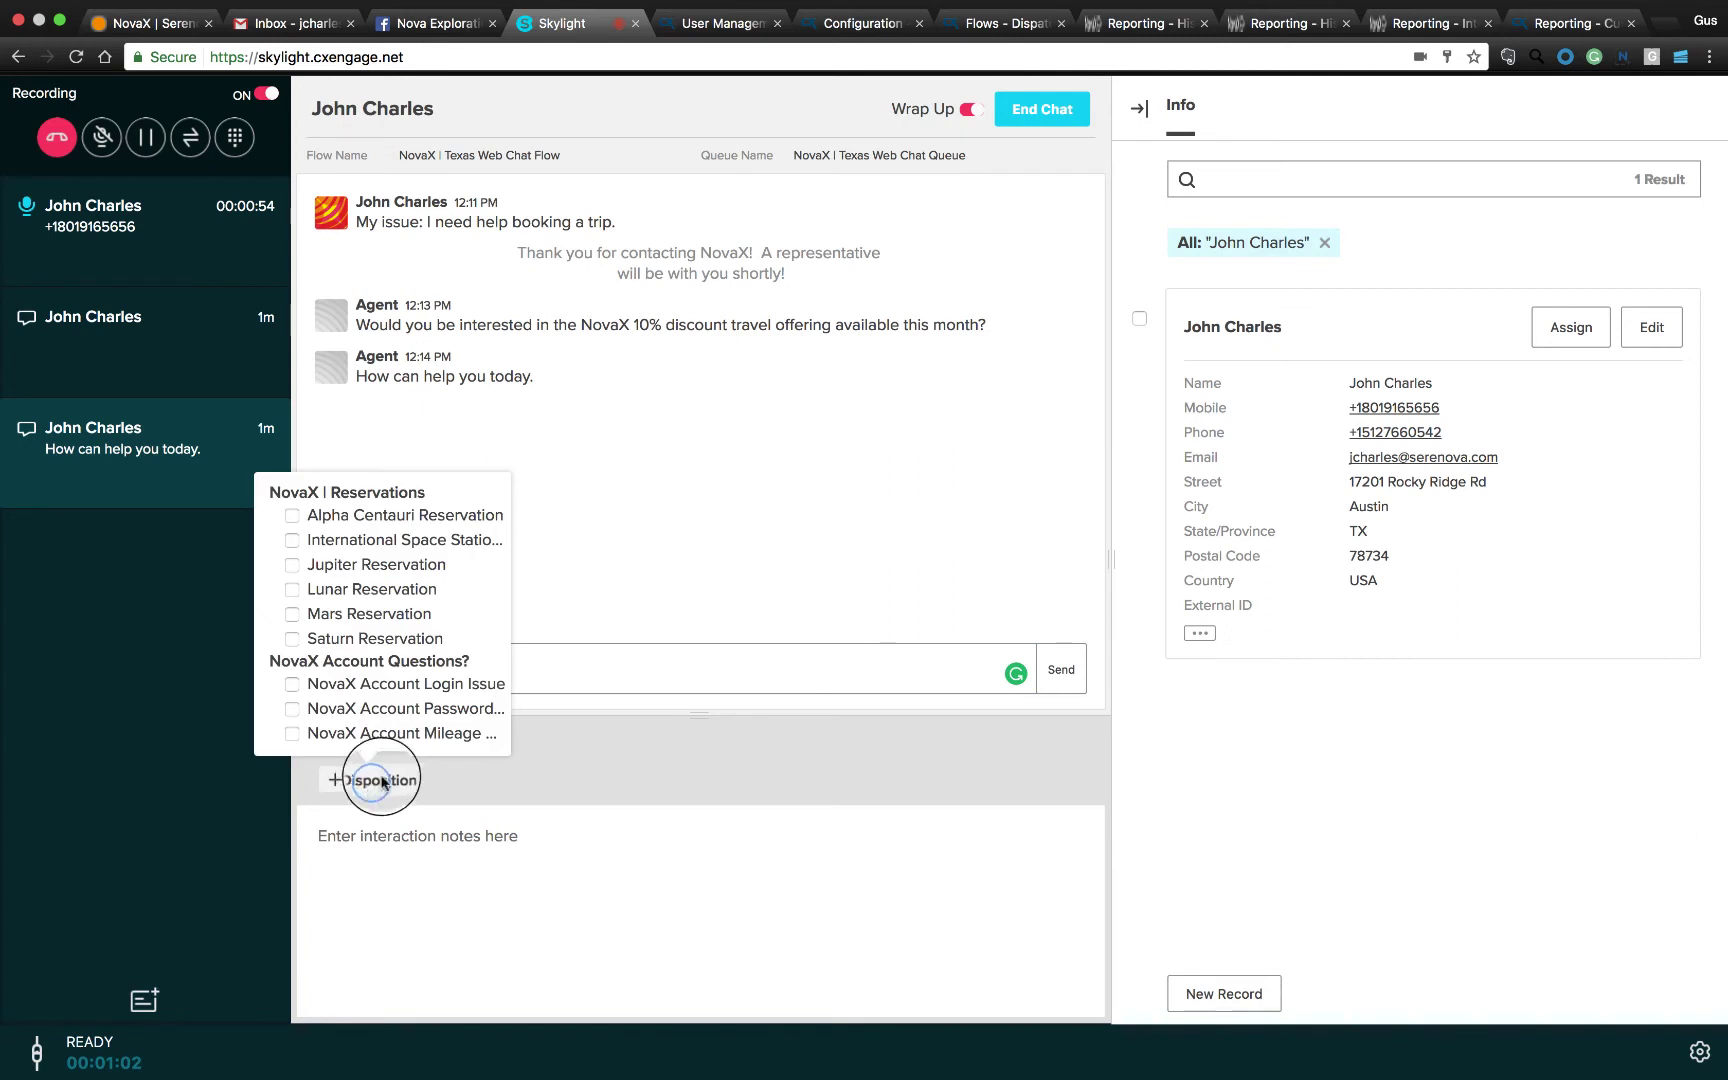
click(291, 613)
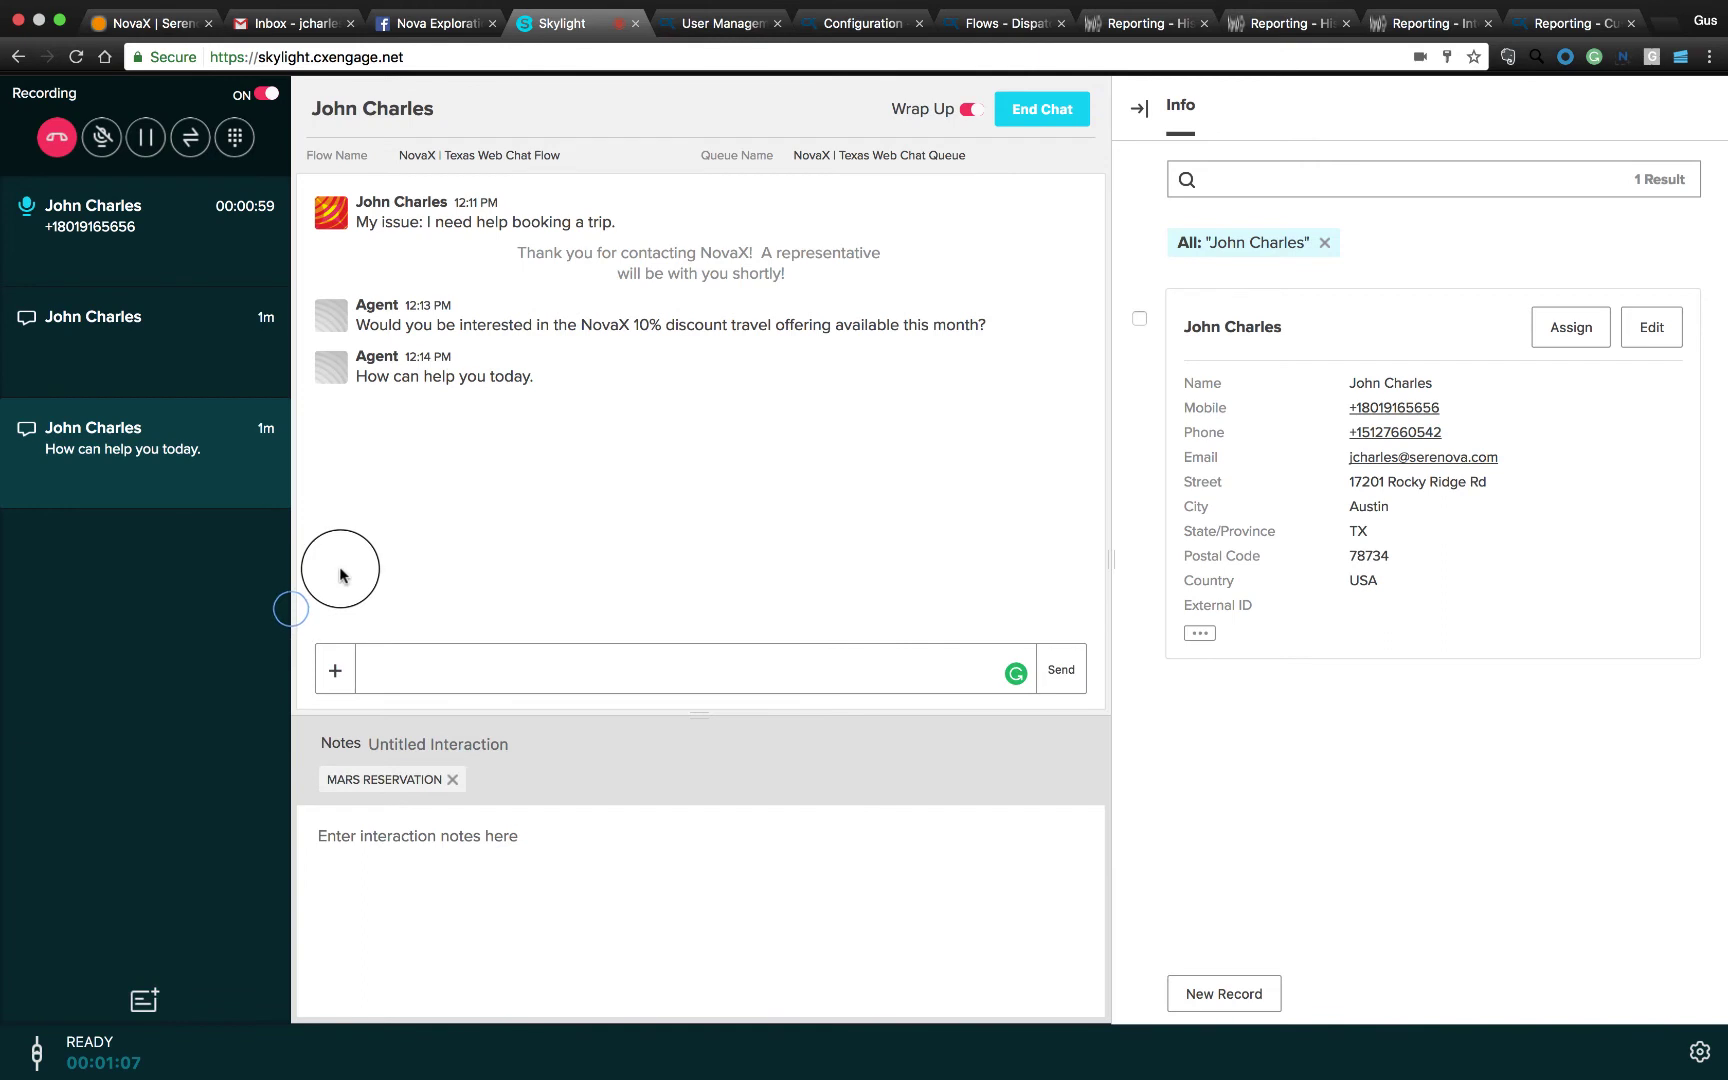
click(350, 836)
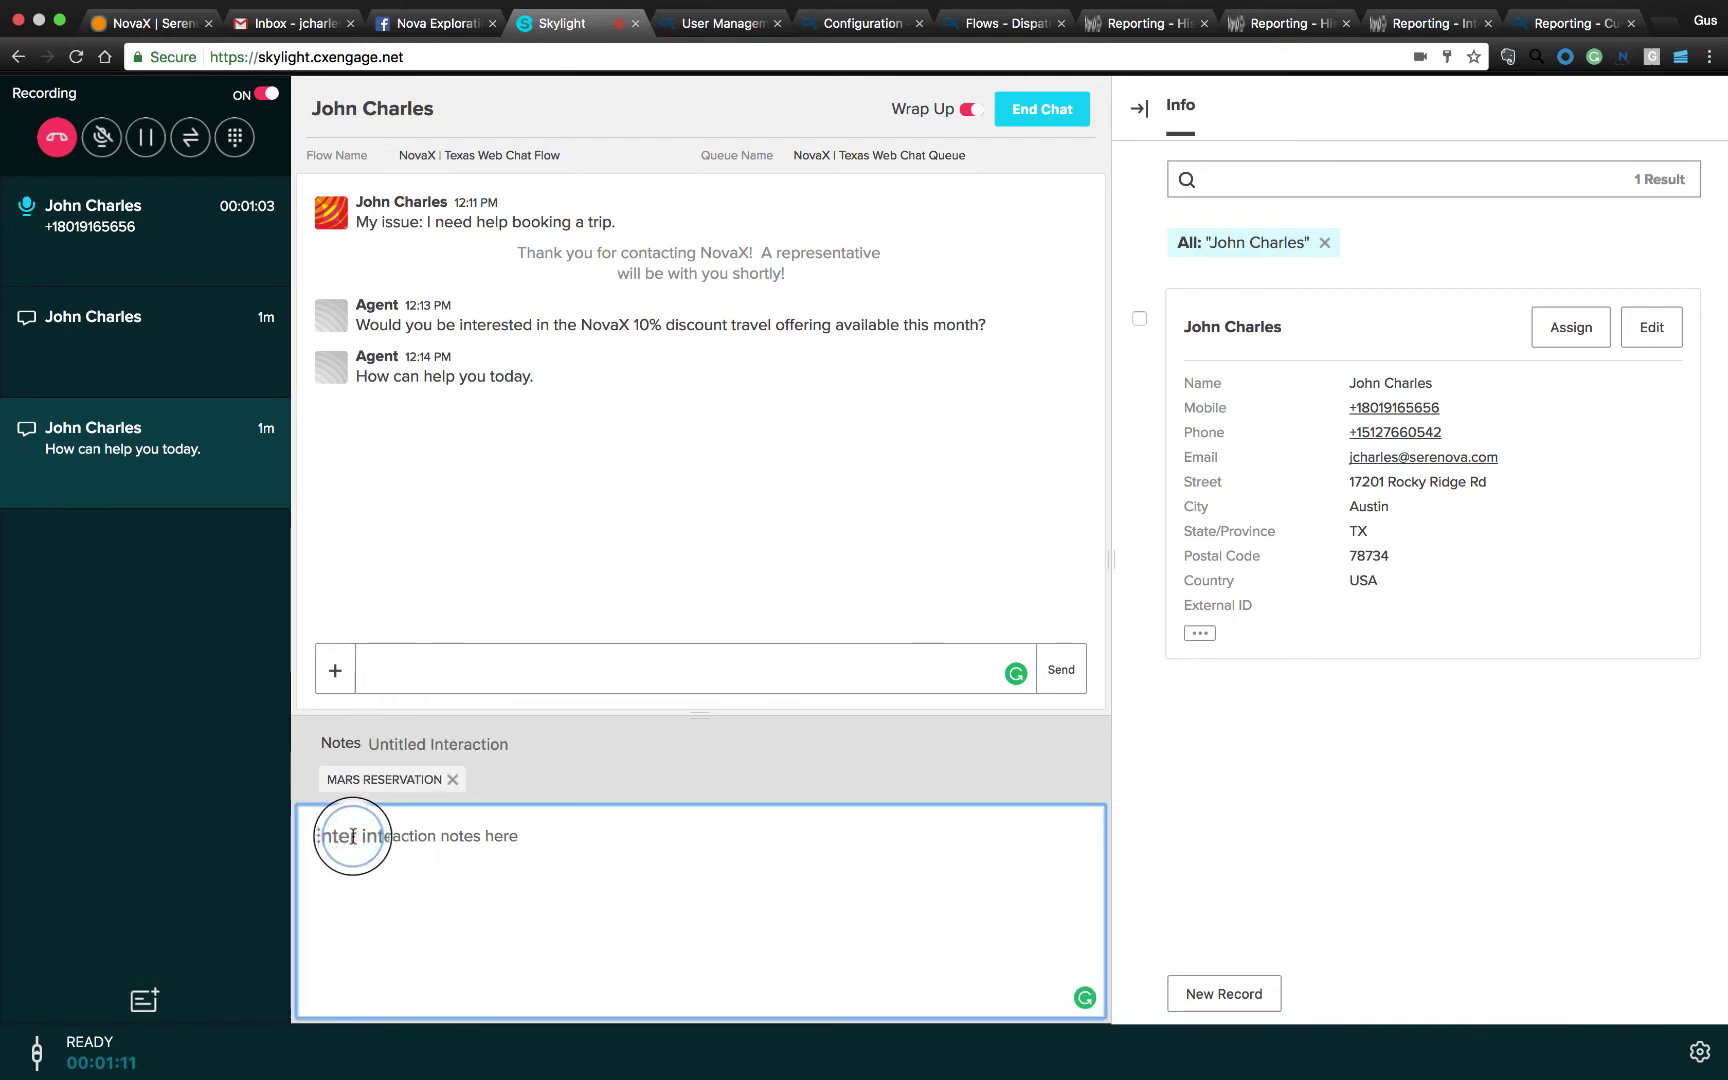
Note that the customer is booked on the next flight to Mars, including his confirmation number
text(J)
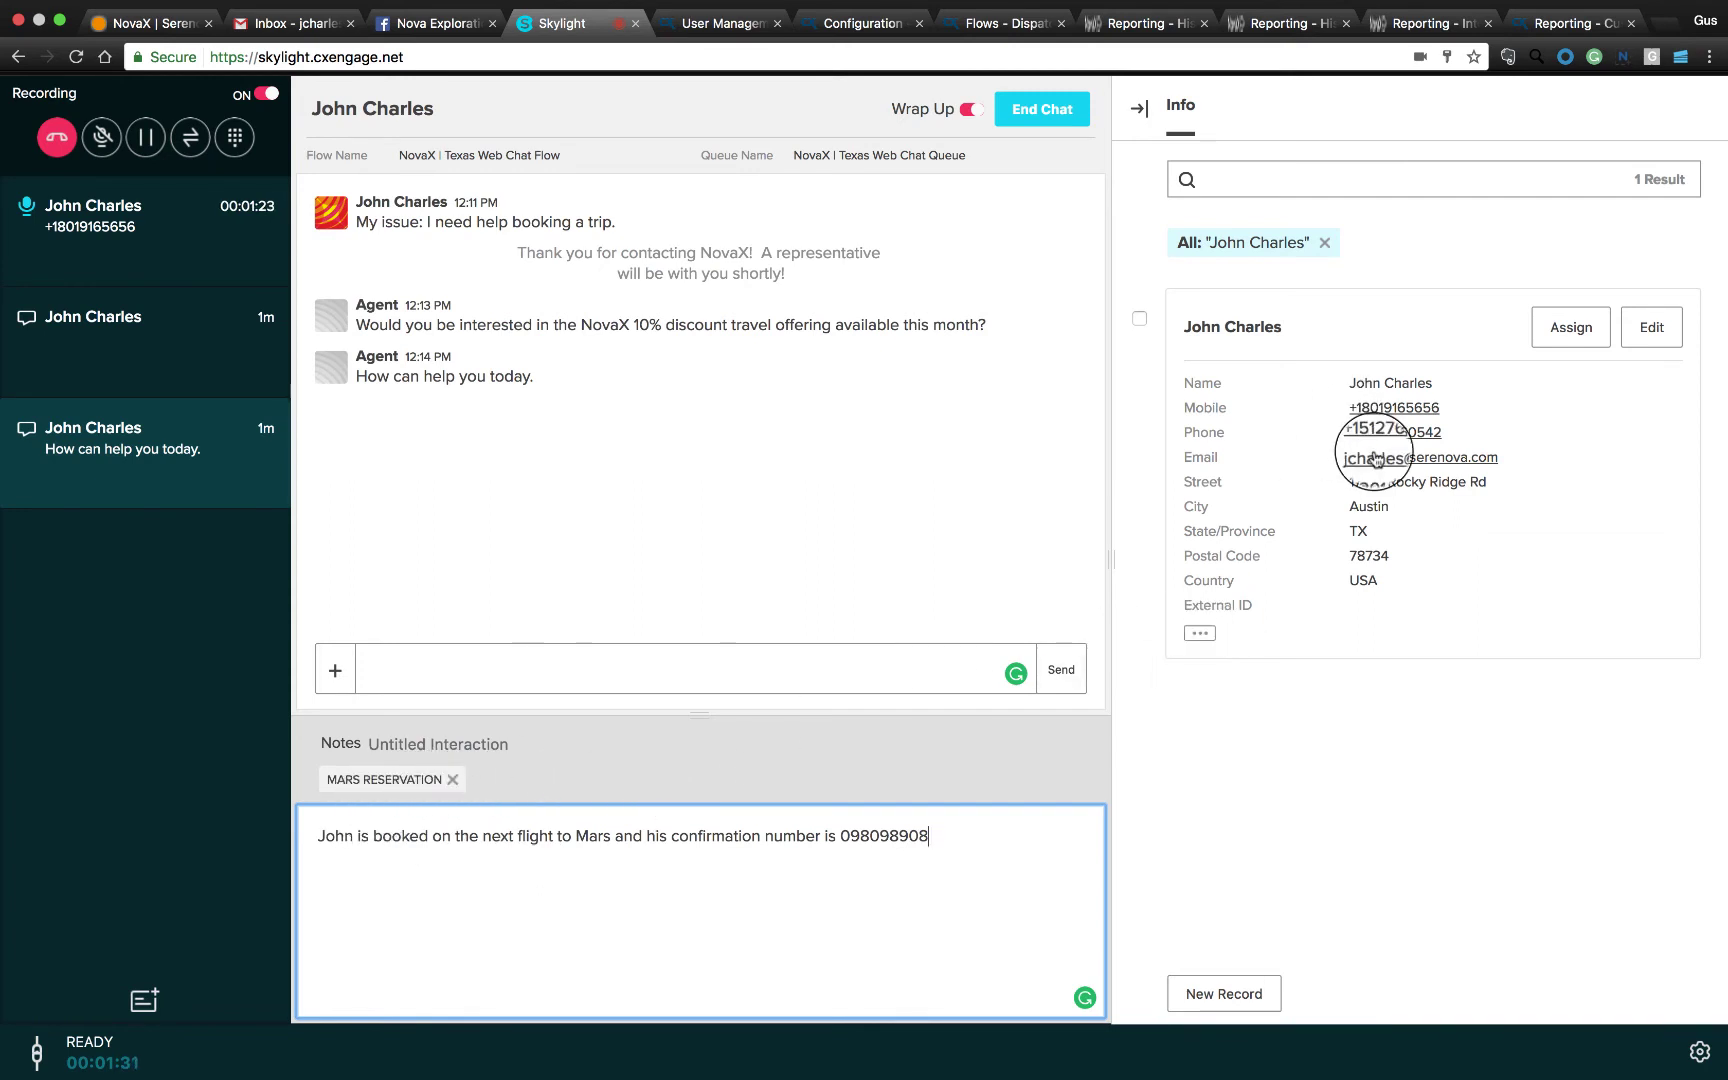
Fill the voice call script with first-time traveller Yes, G-Force 6, docking at Space Complex Bravo, and submit
click(139, 335)
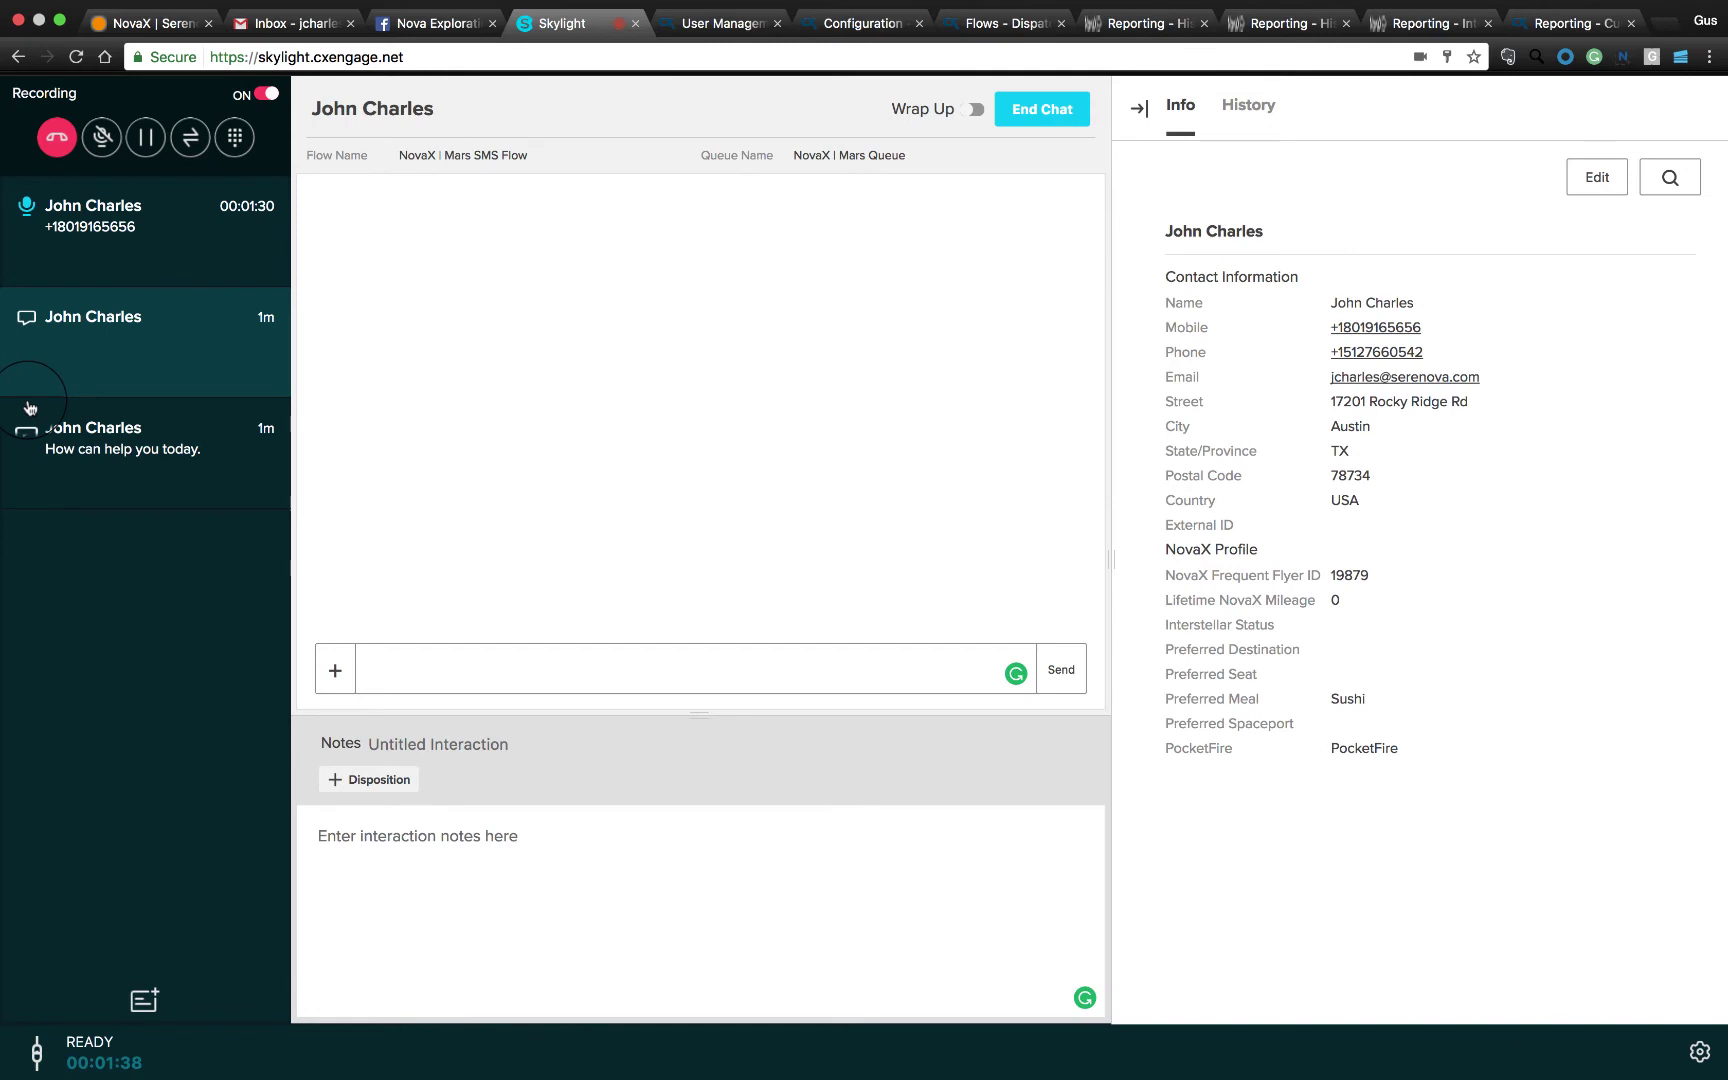
click(91, 238)
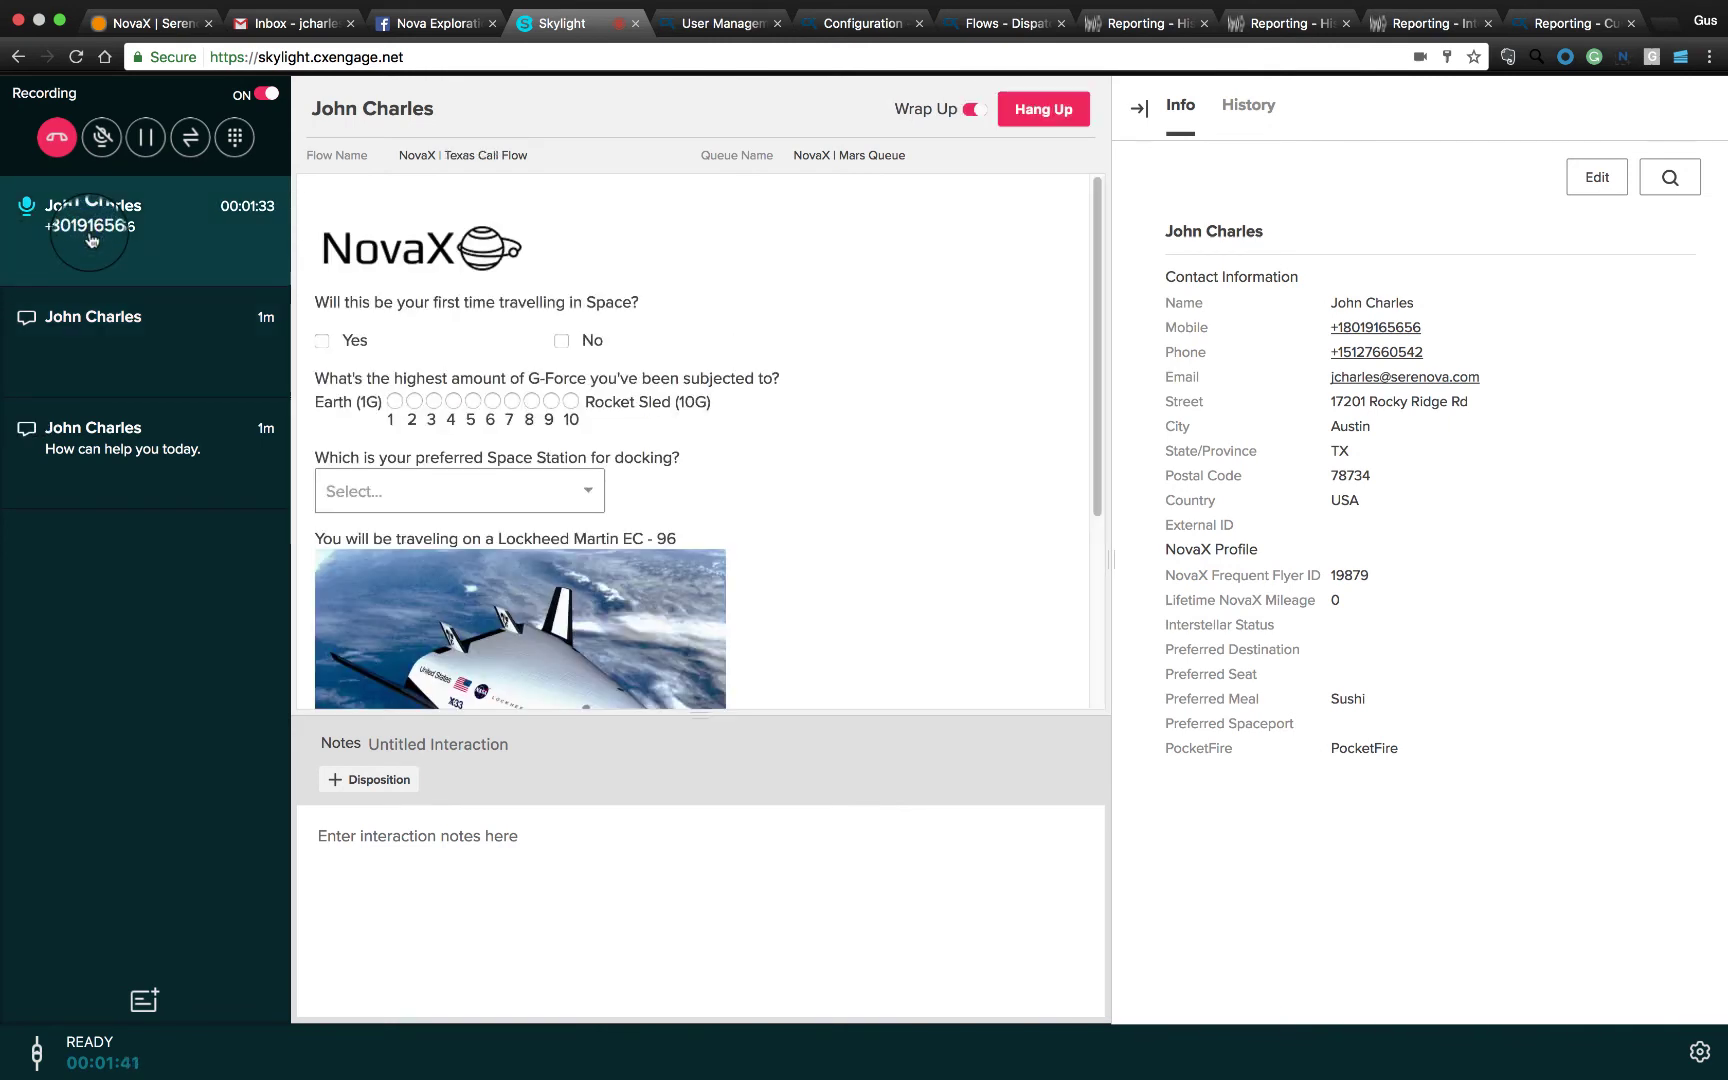
scroll(656, 528, down, 3)
scroll(656, 528, up, 2)
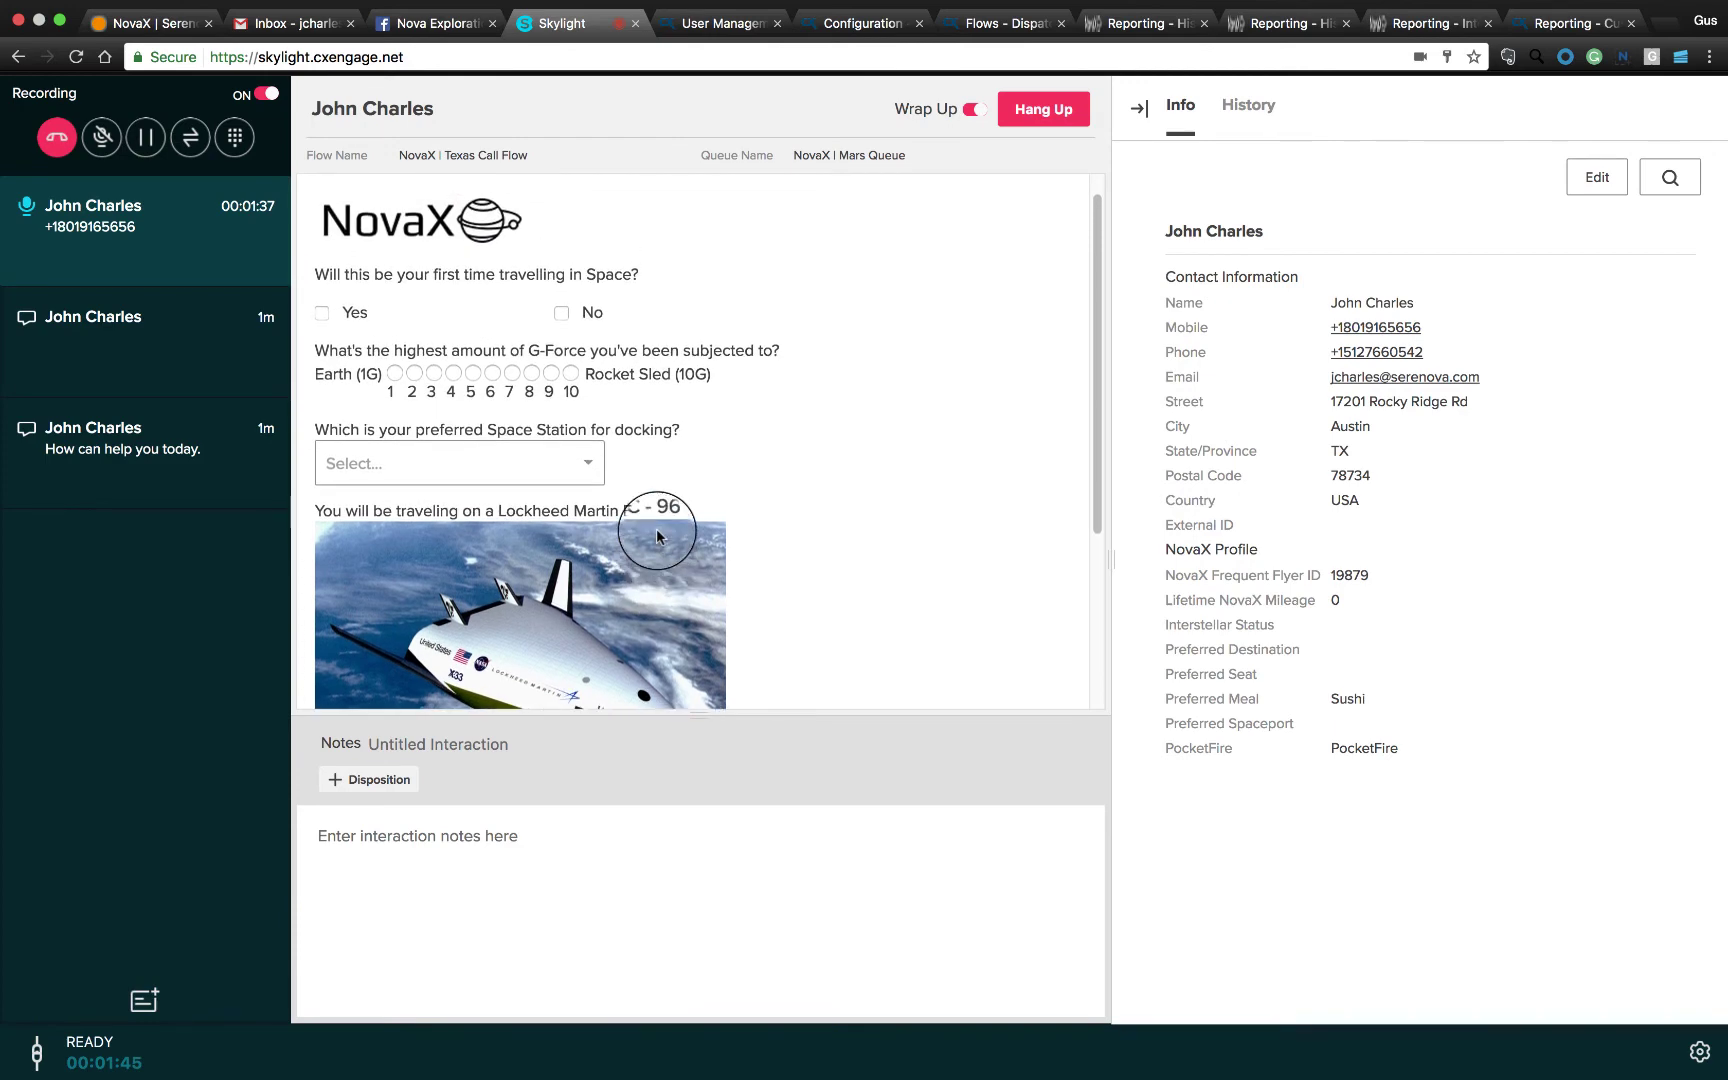
click(343, 316)
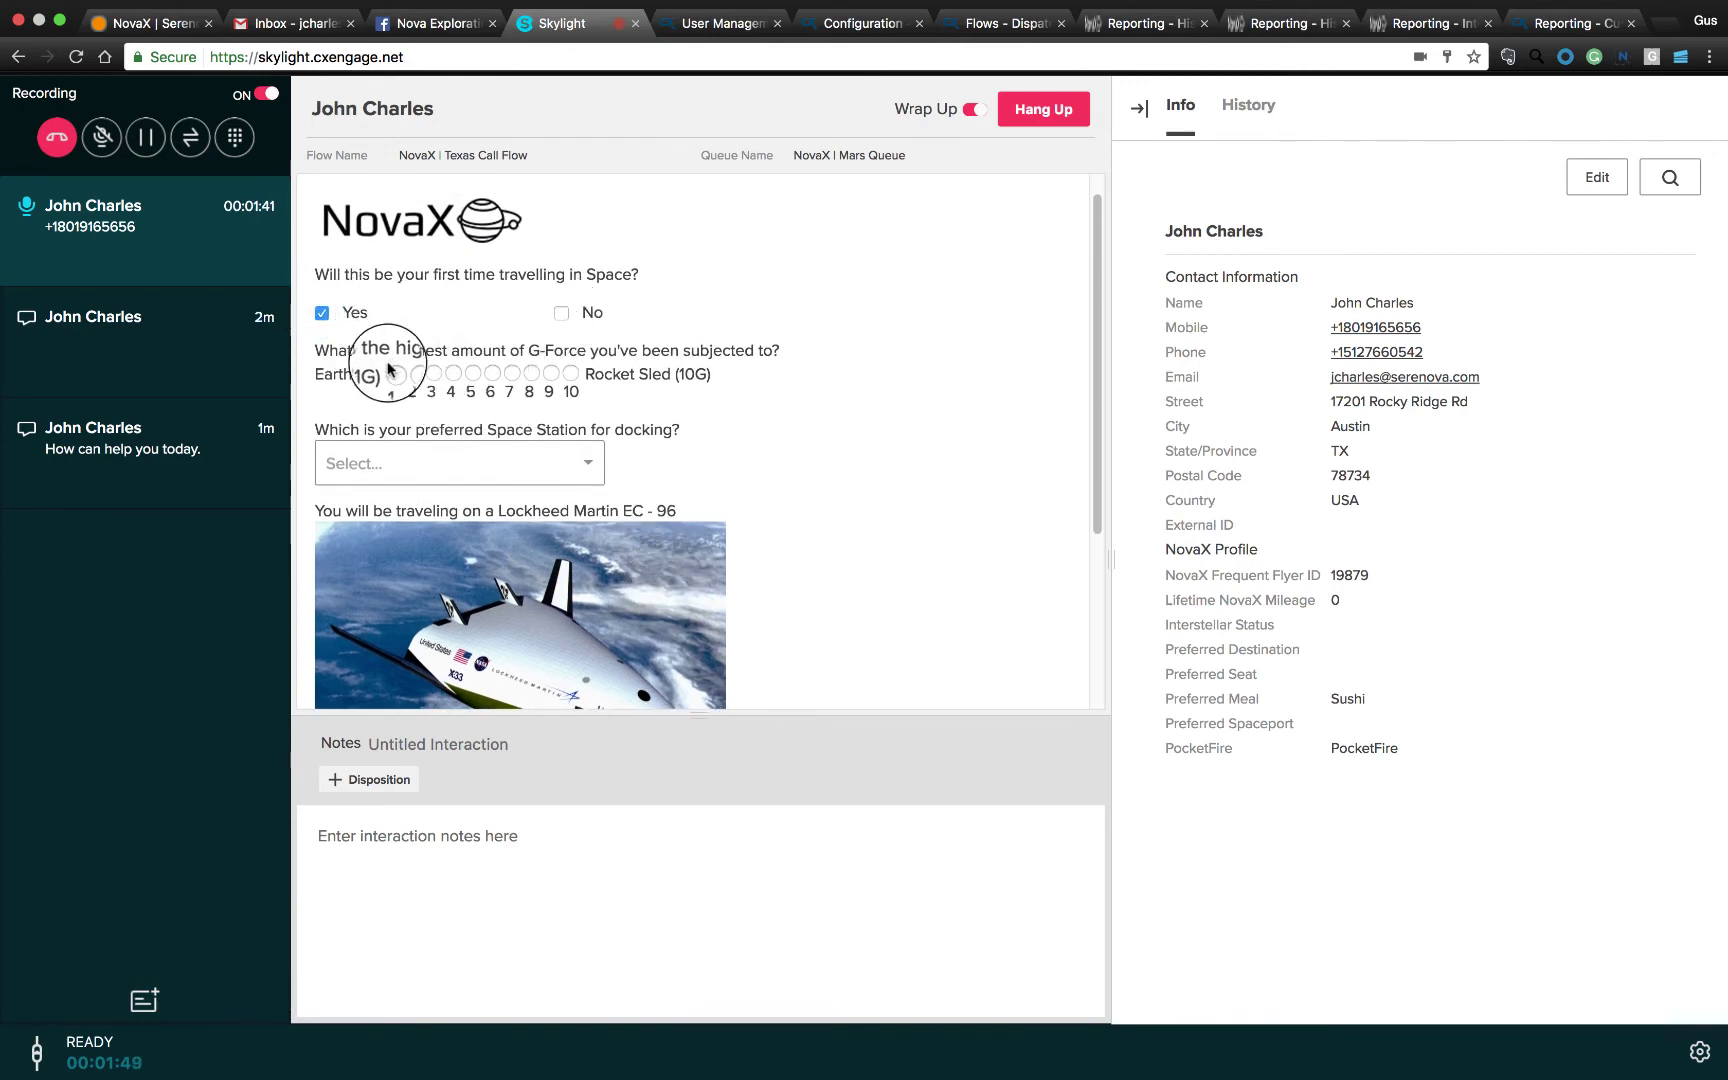
scroll(490, 390, down, 2)
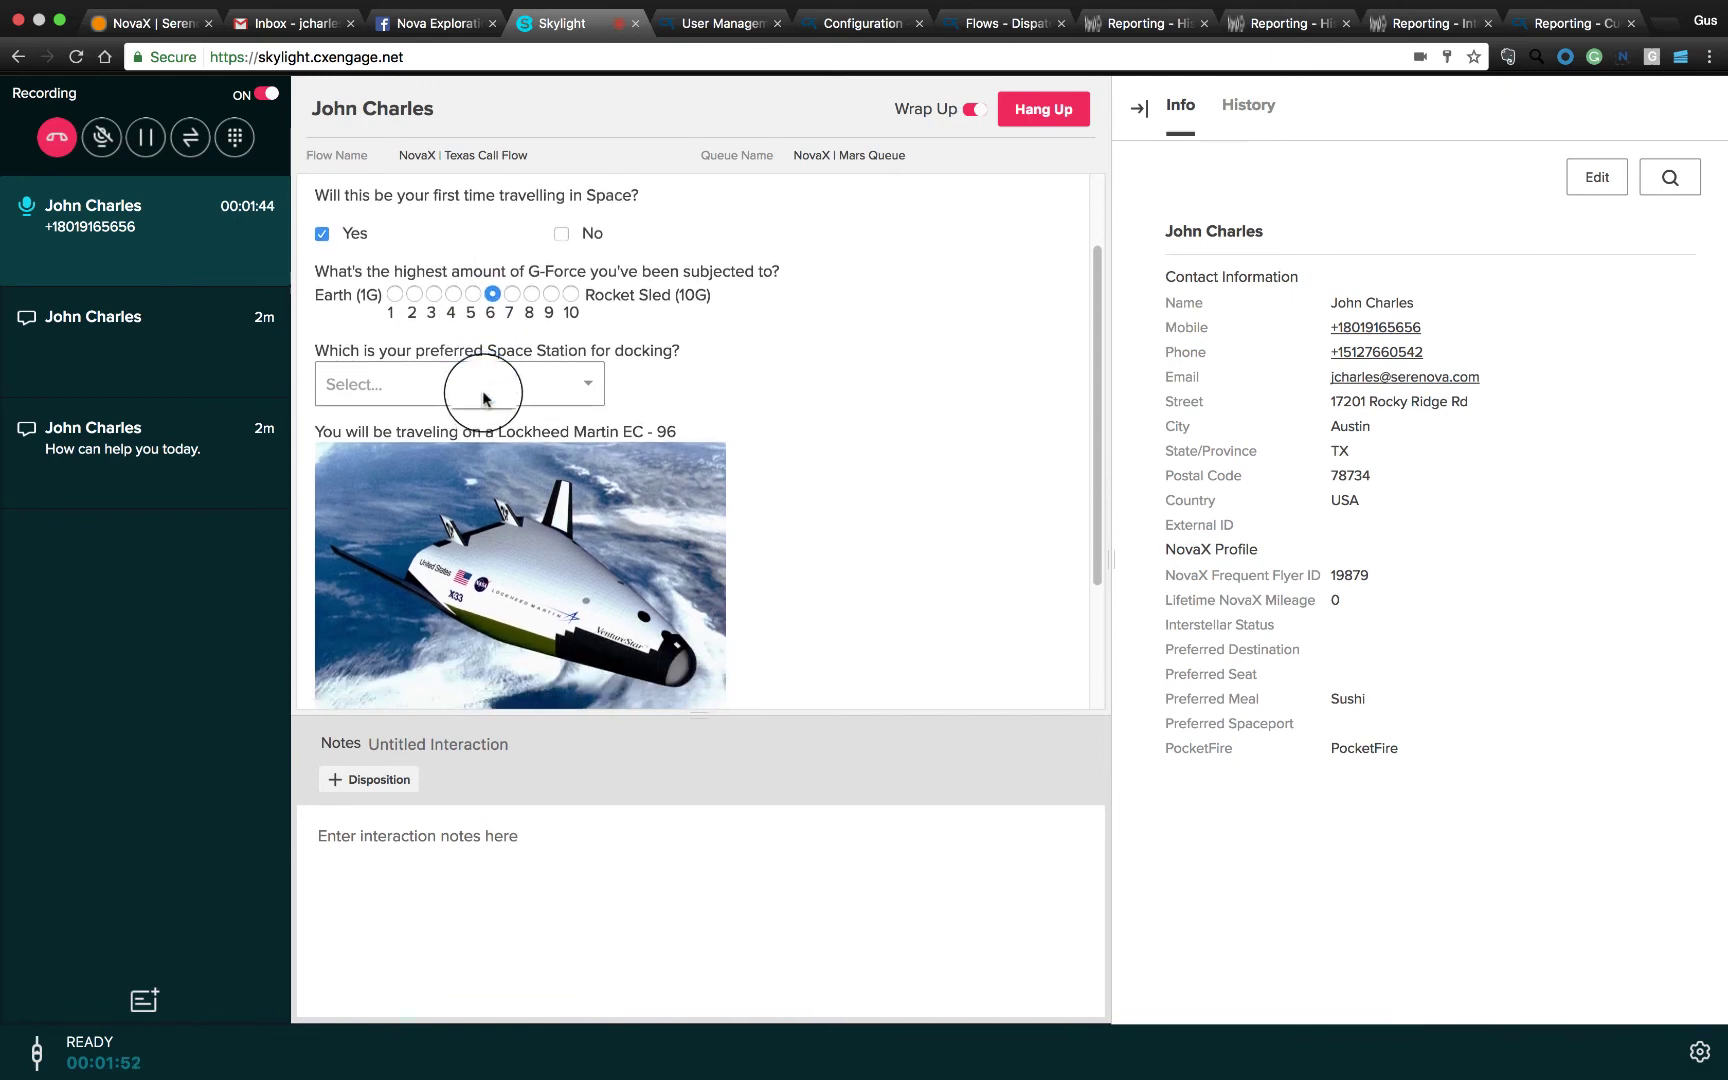
click(572, 395)
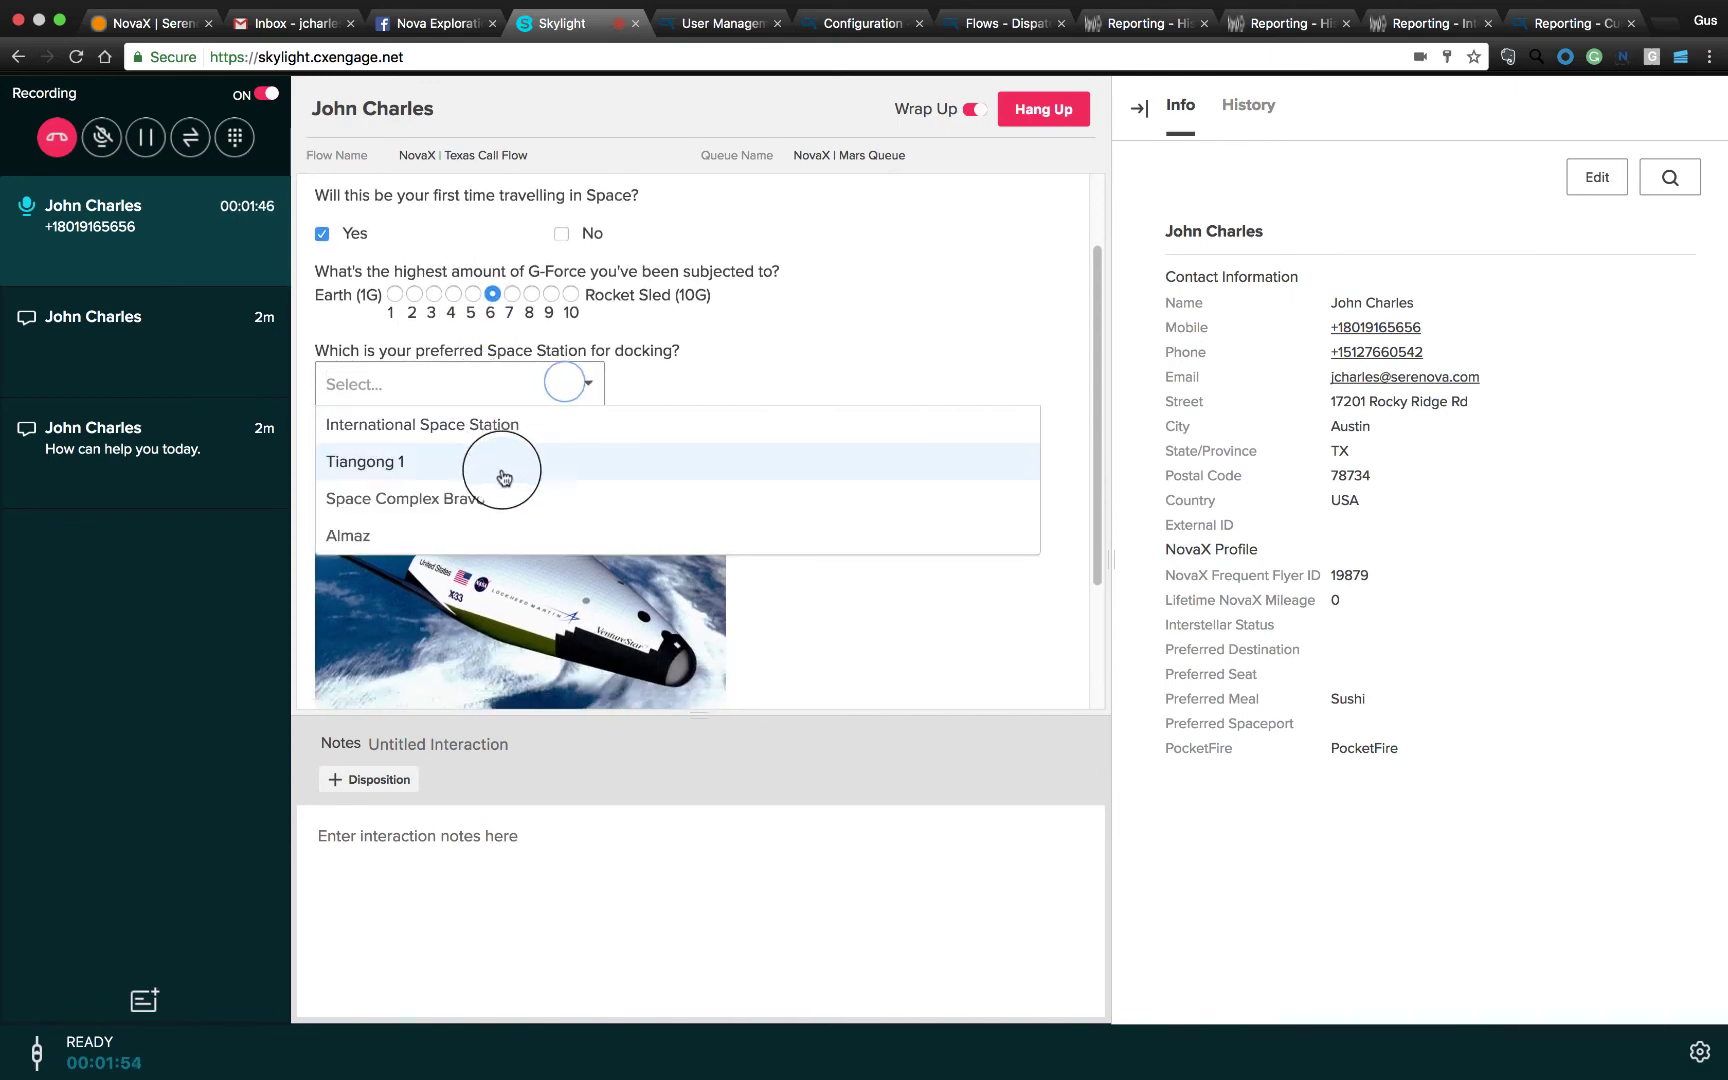
click(413, 497)
scroll(498, 580, down, 3)
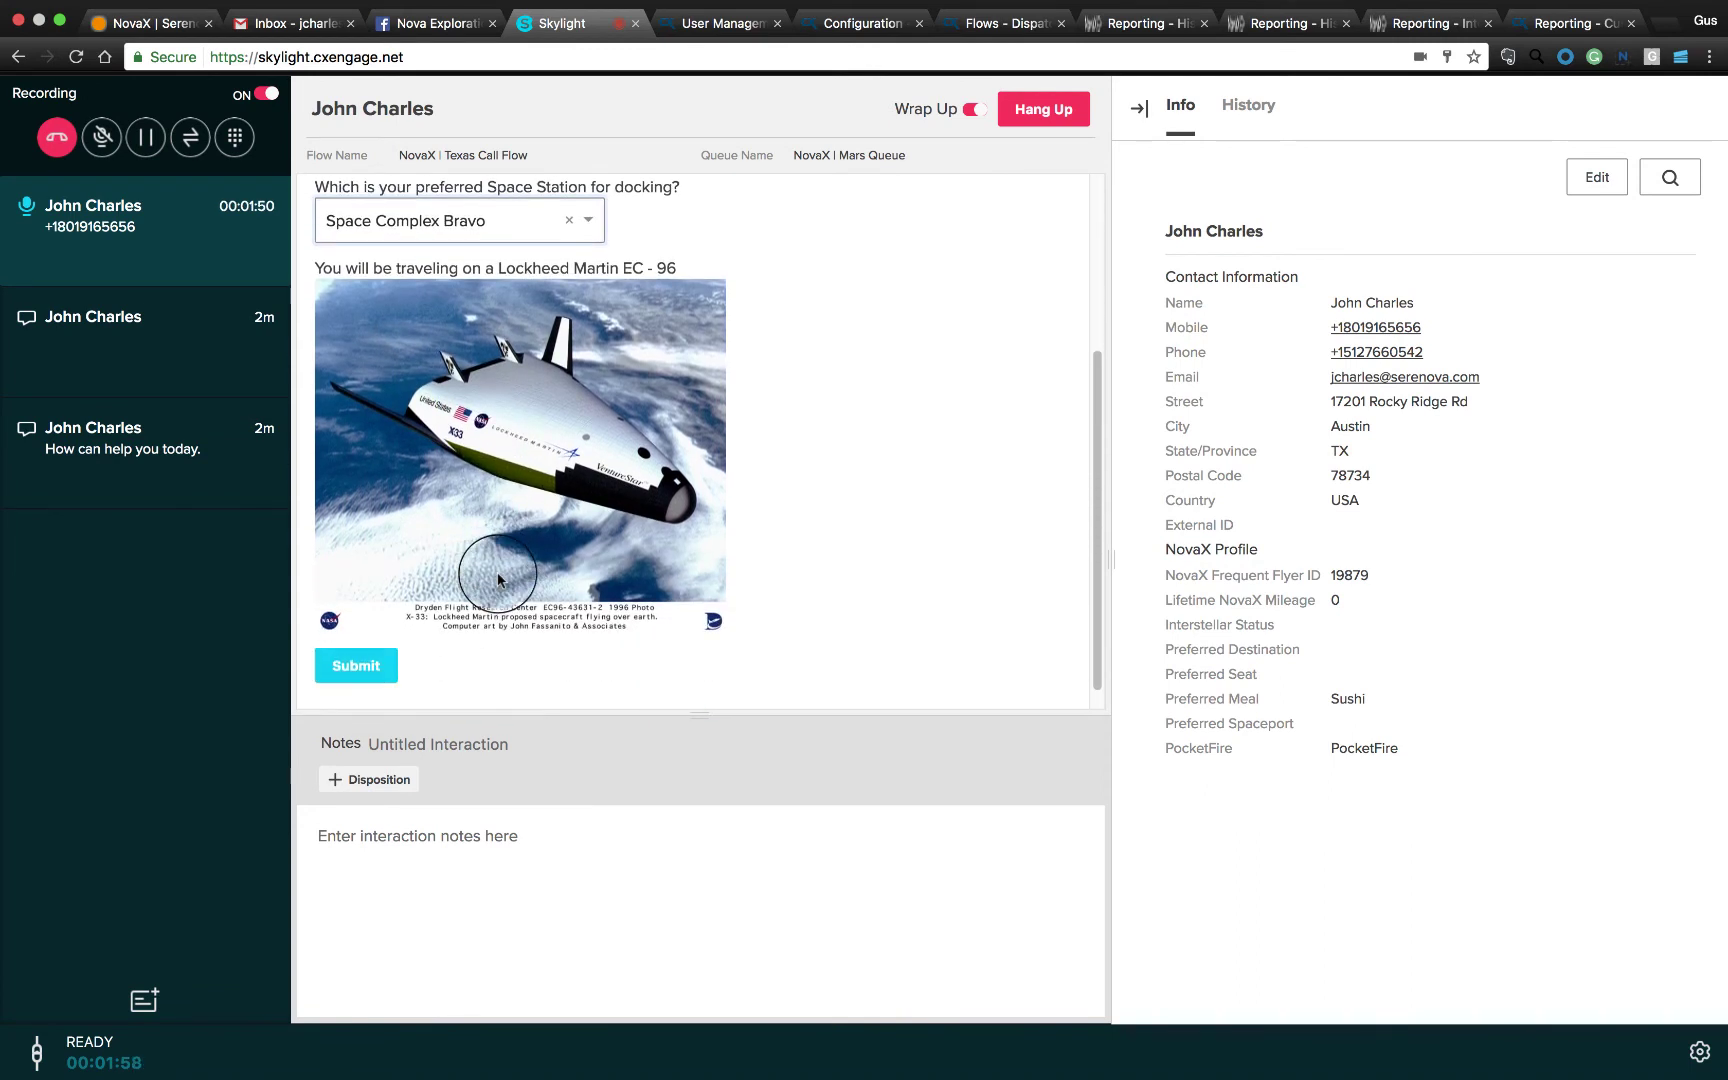
scroll(521, 503, up, 3)
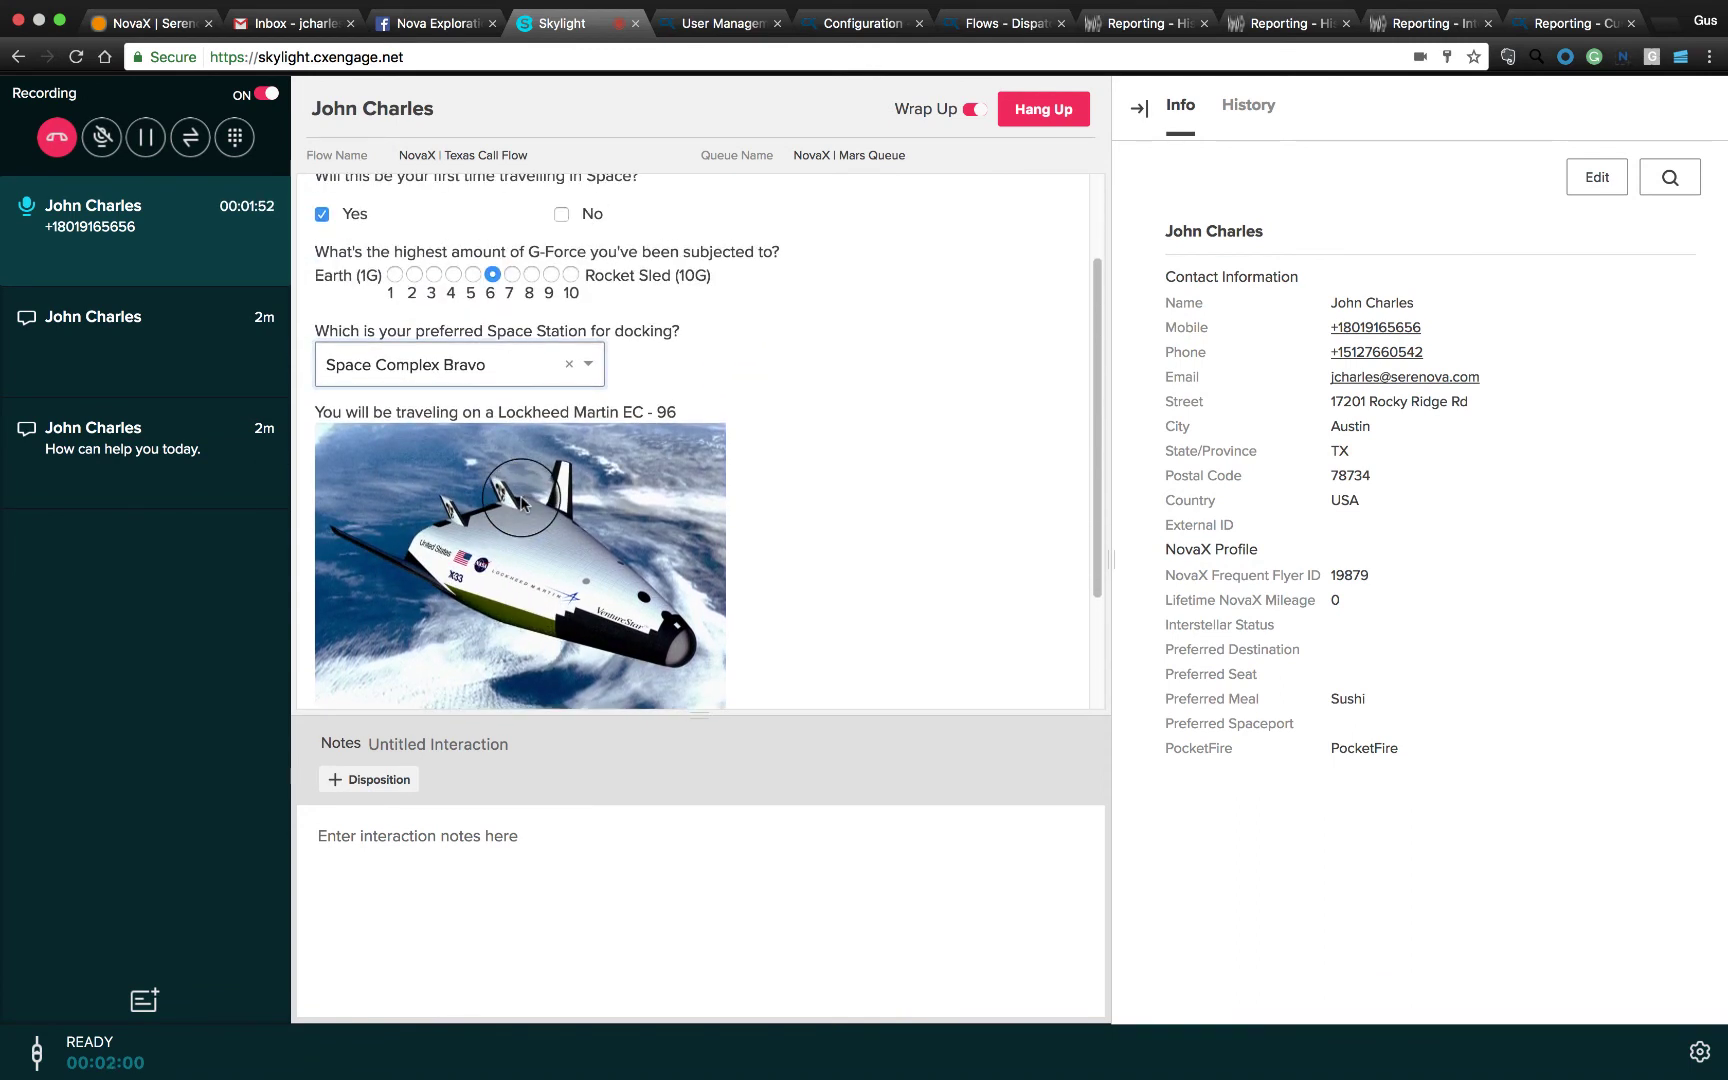
scroll(521, 500, down, 3)
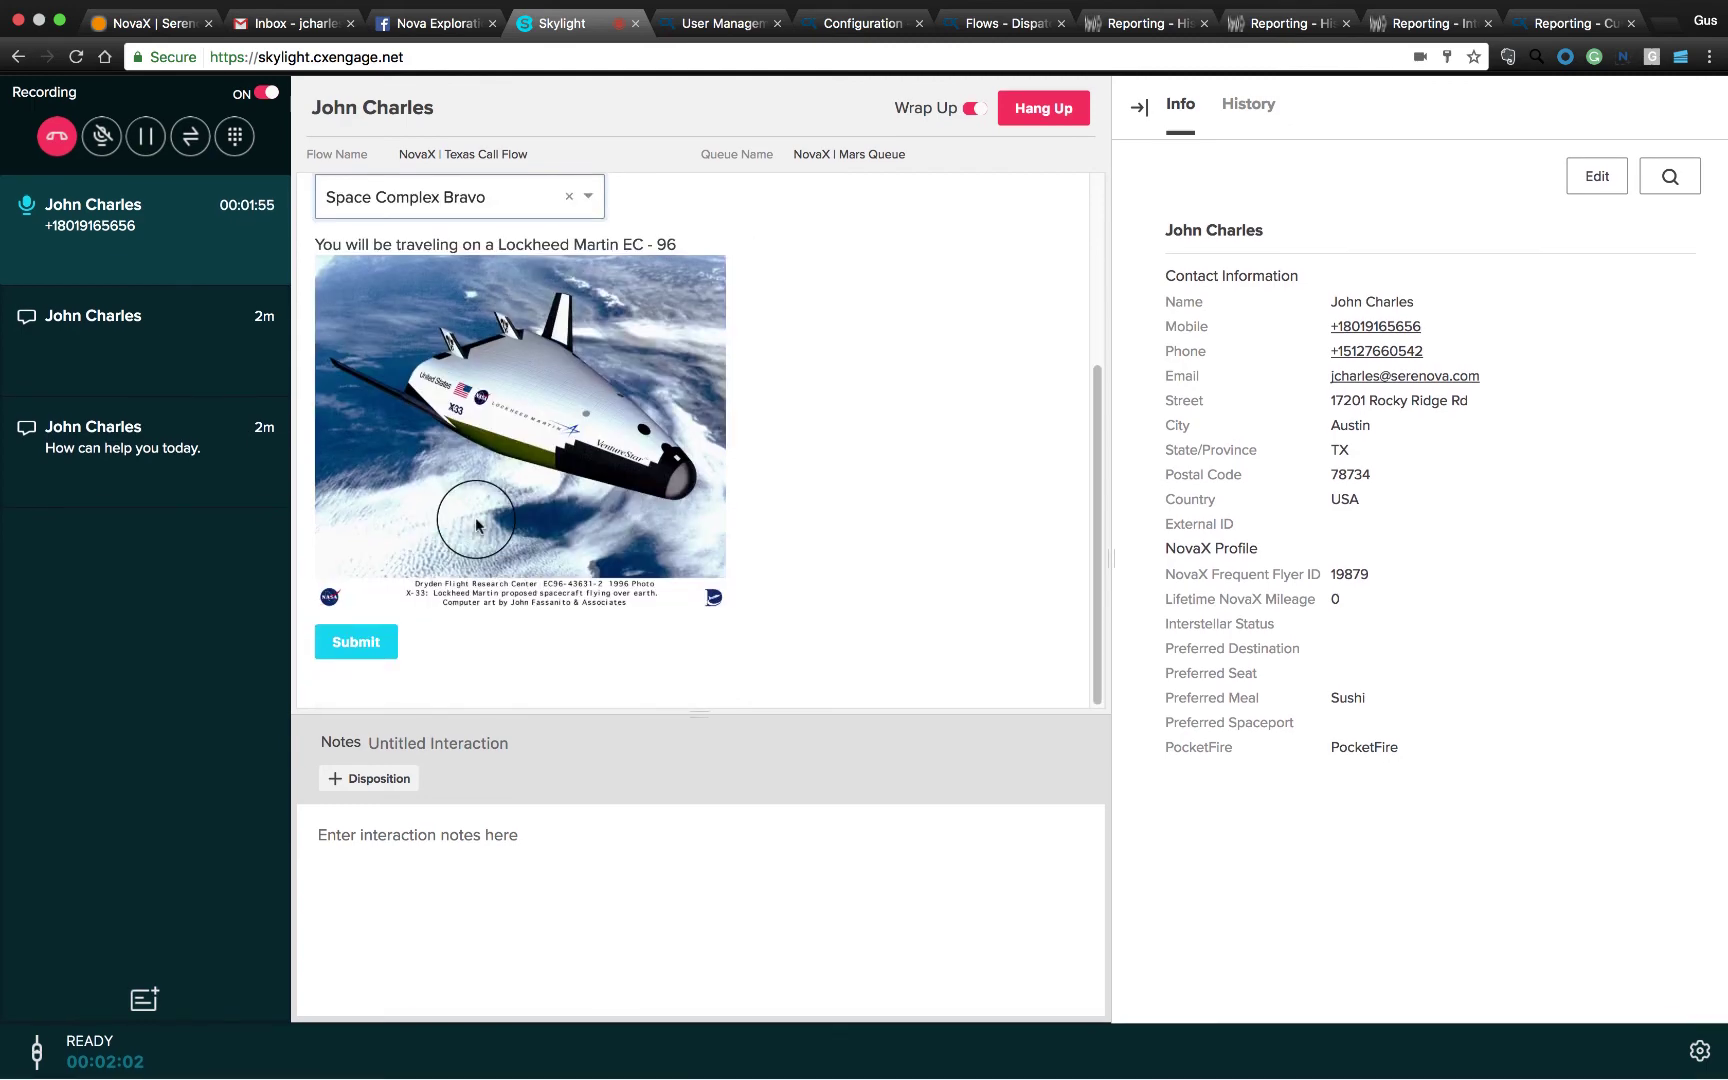
click(355, 645)
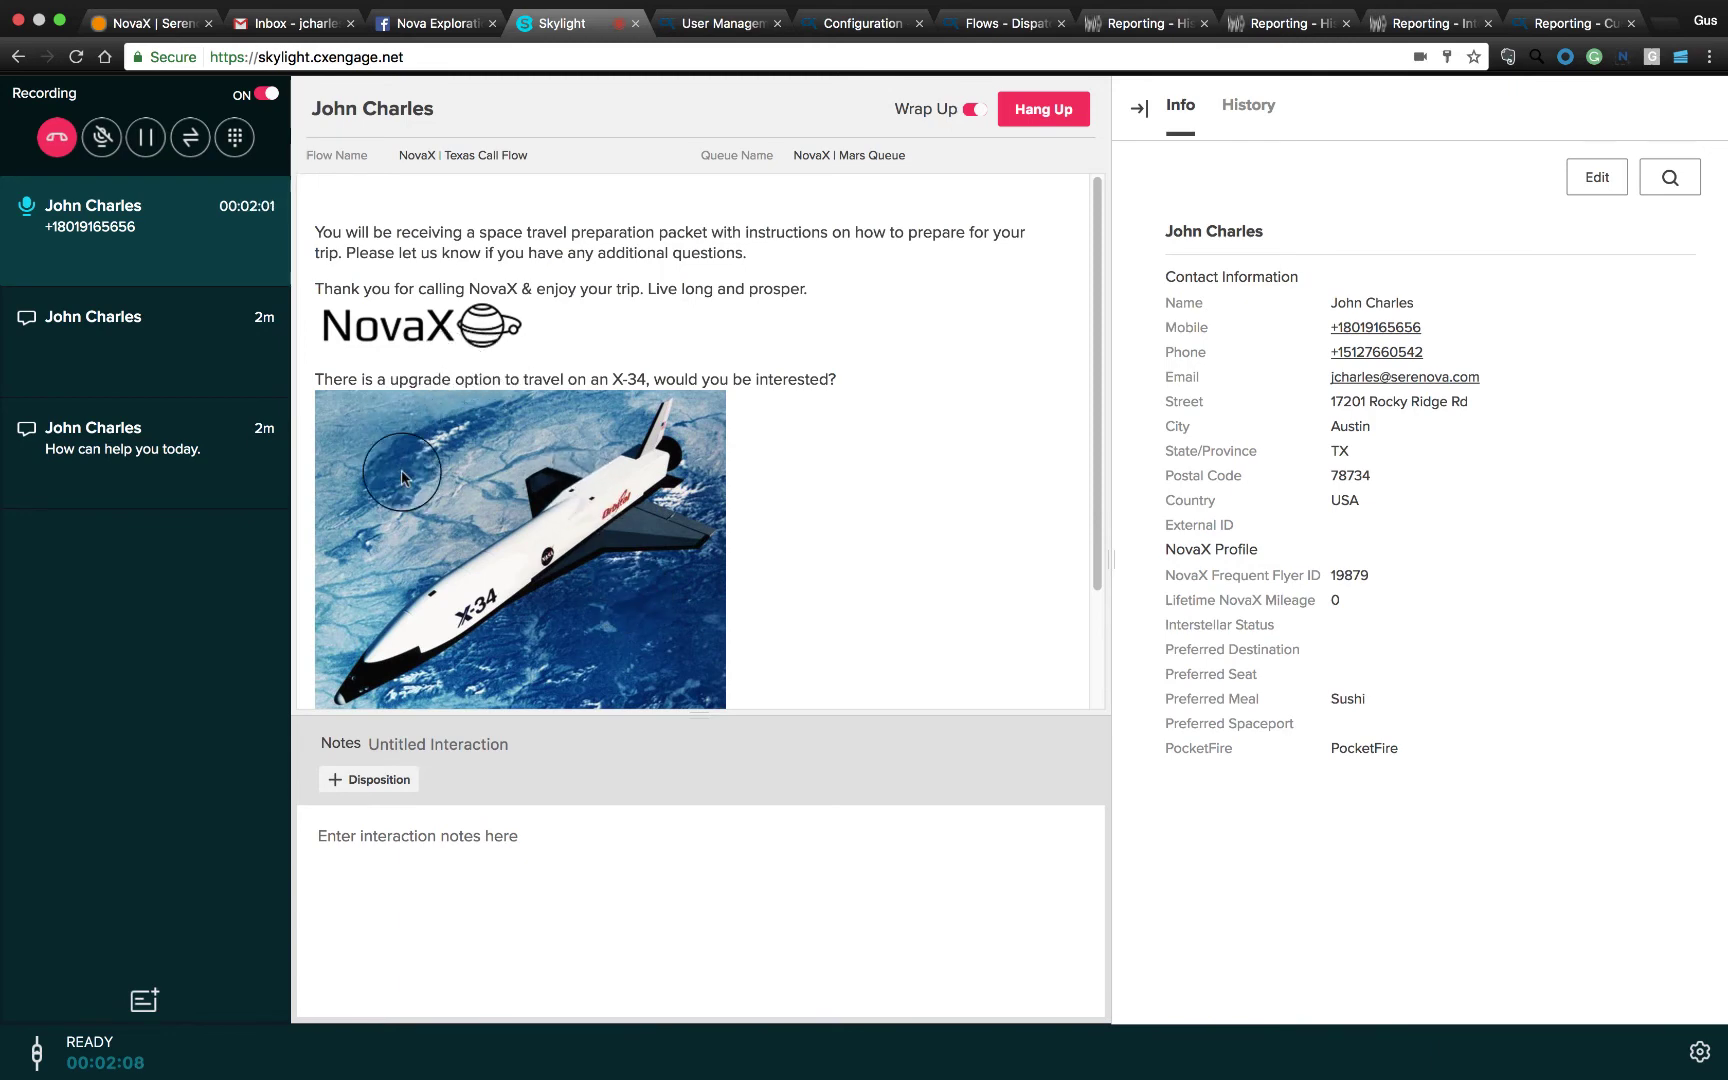
Submit the X-34 upgrade offer page, leaving the call's script area empty
scroll(505, 458, down, 2)
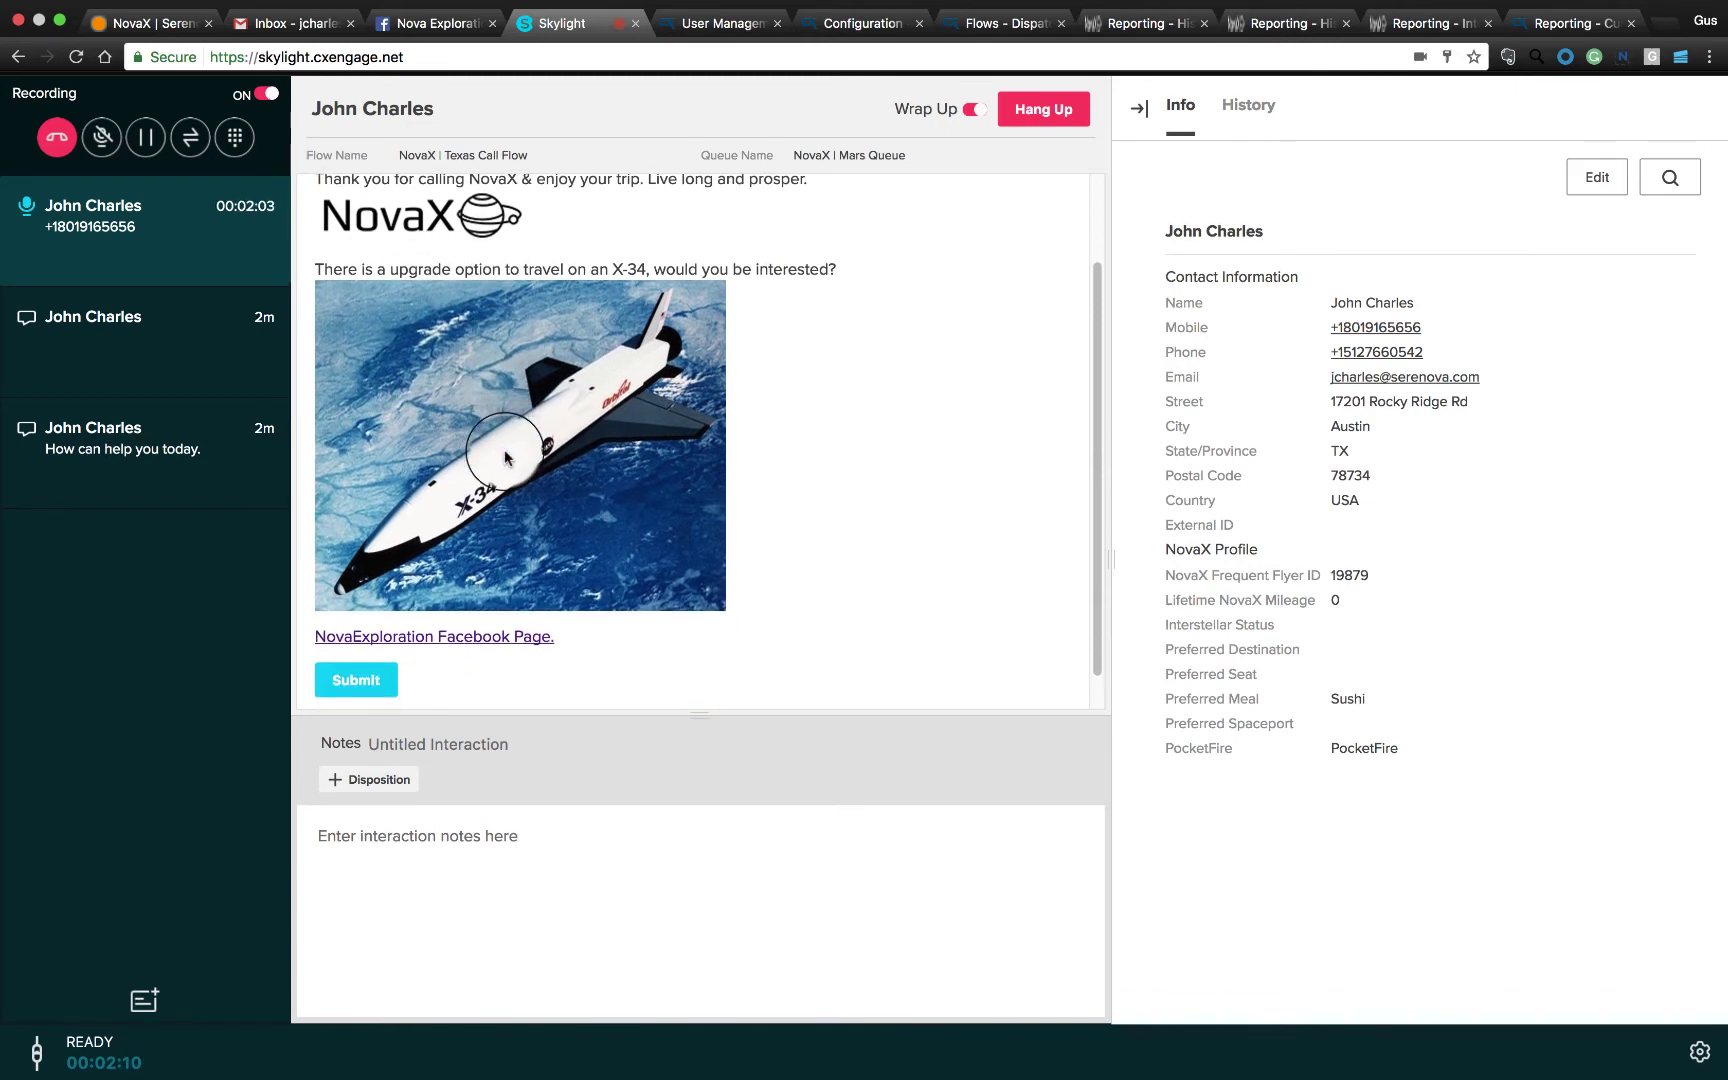
scroll(593, 436, up, 2)
scroll(593, 436, down, 3)
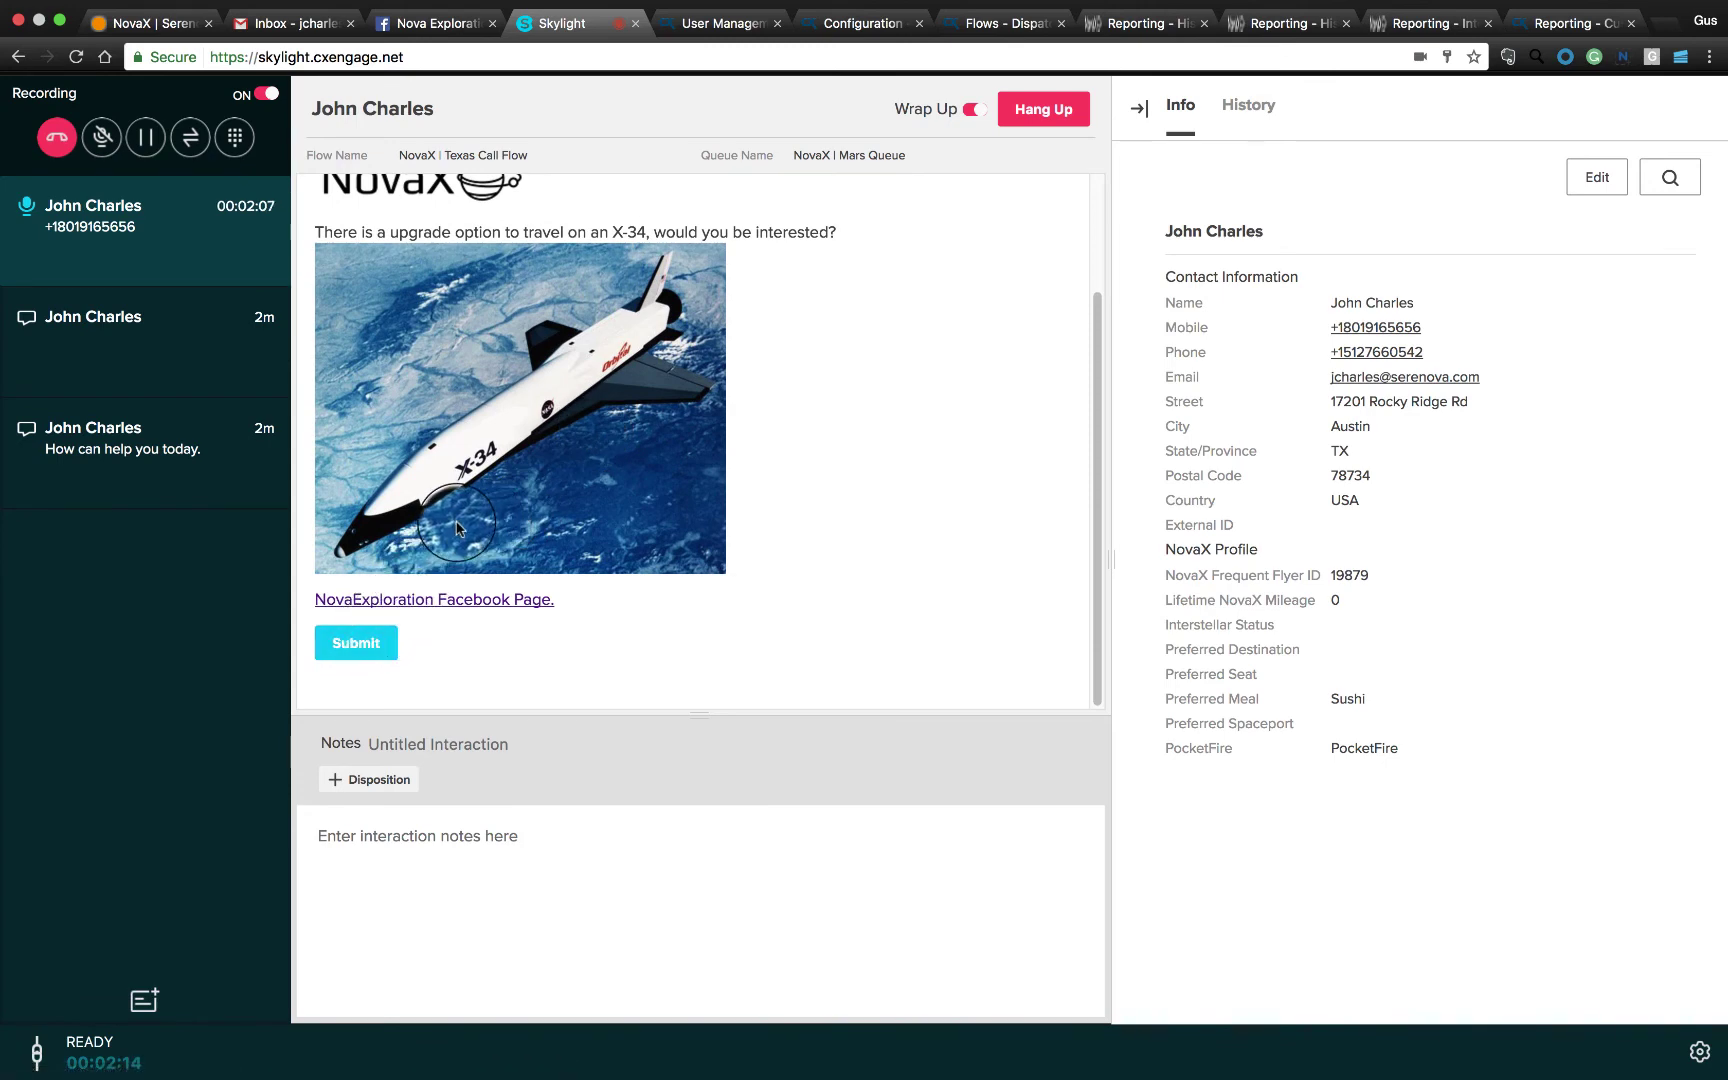
click(342, 646)
click(342, 652)
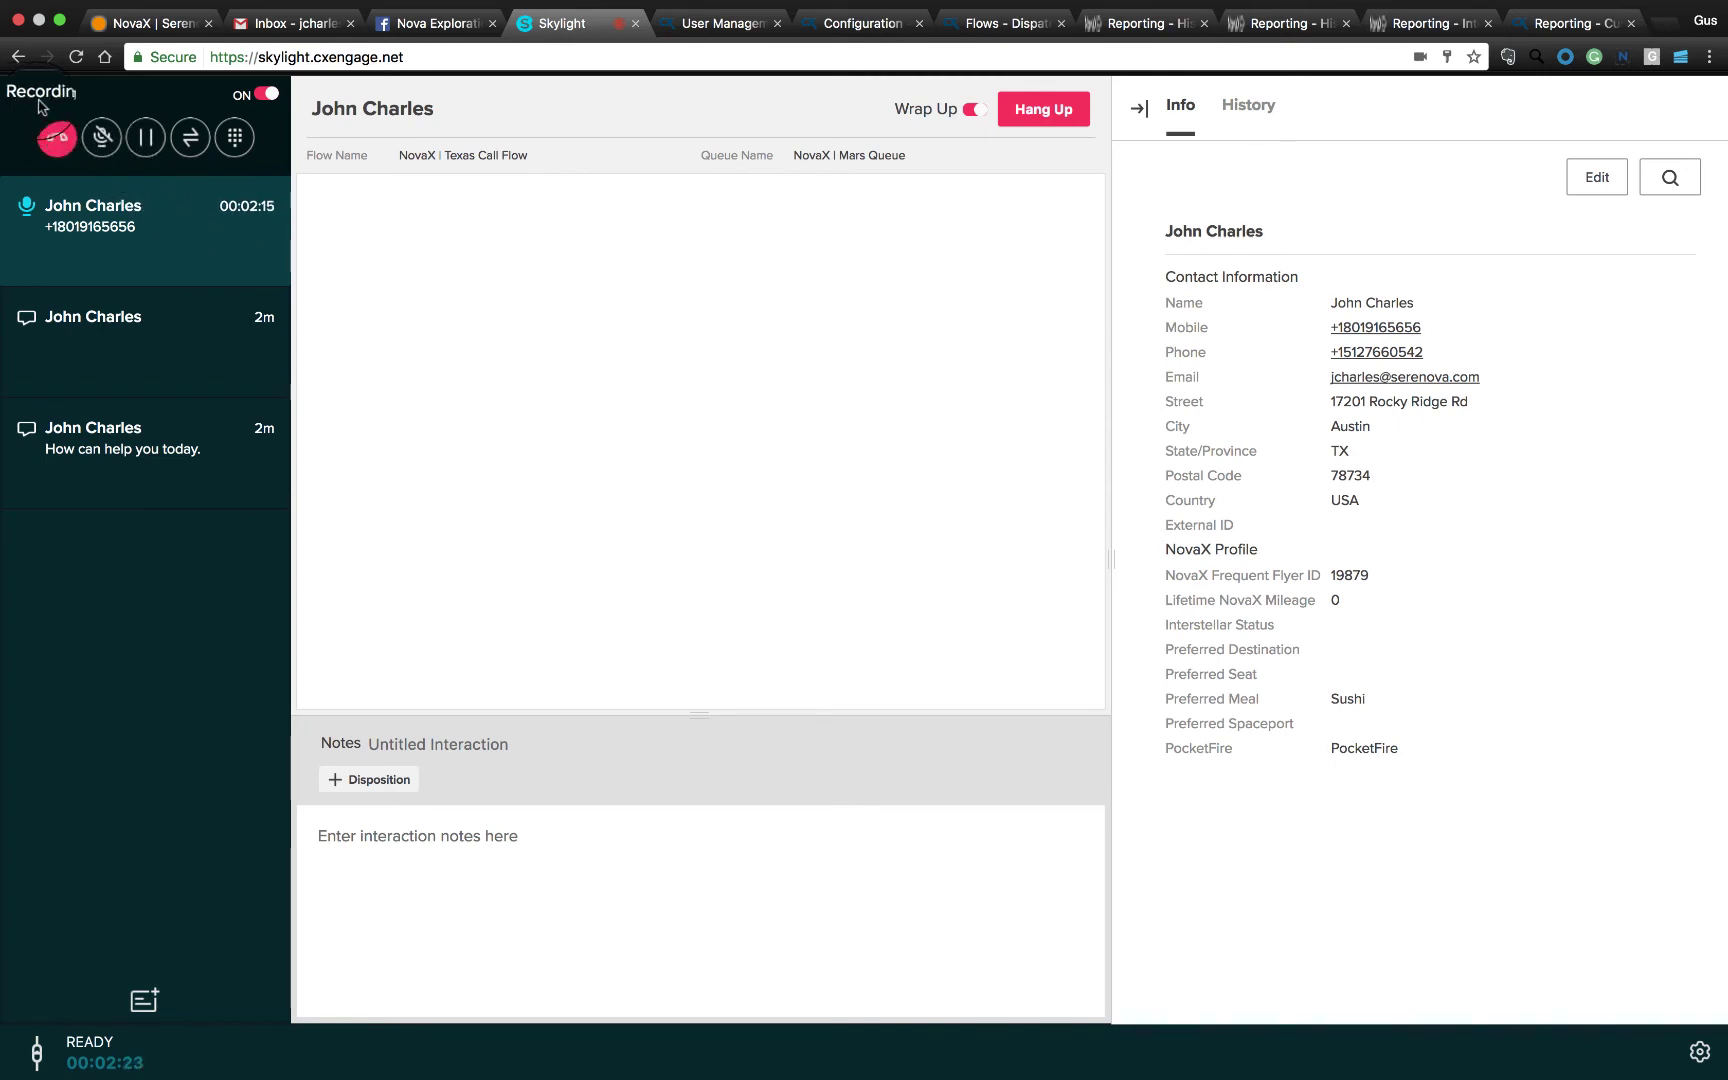
Toggle call recording off and back on, then mute the call and put it on hold
click(266, 95)
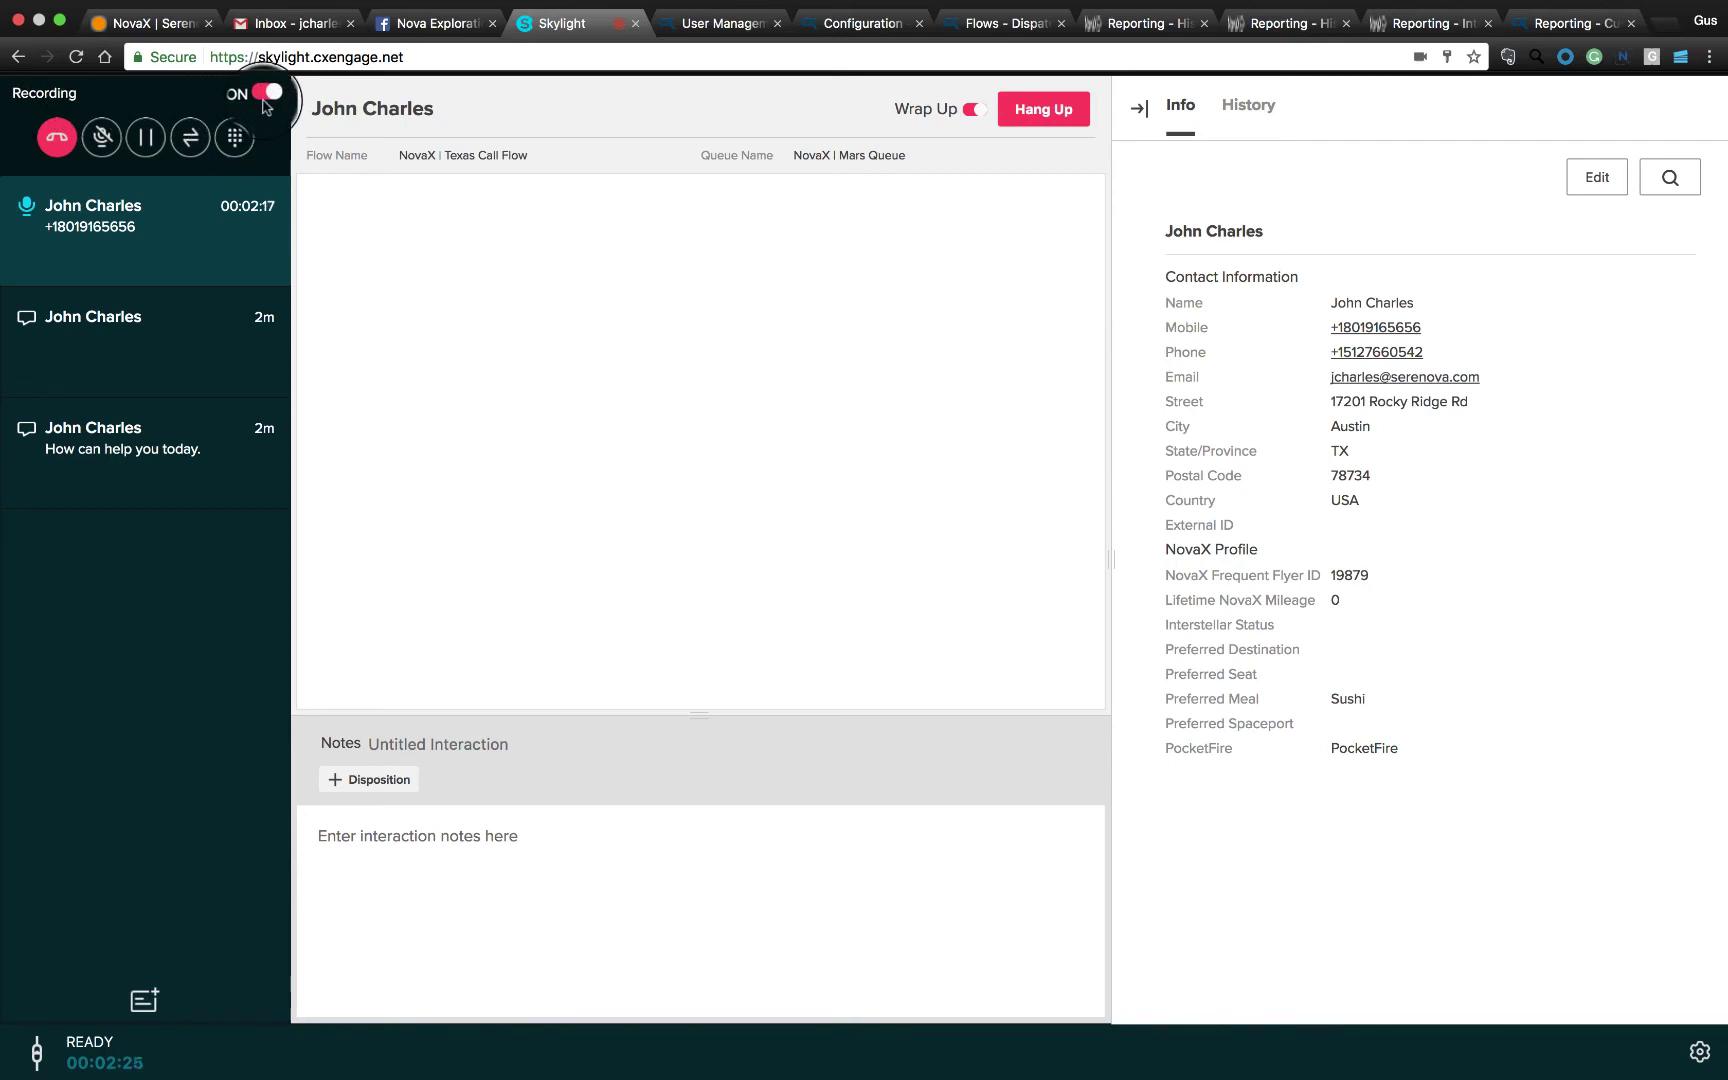
click(262, 96)
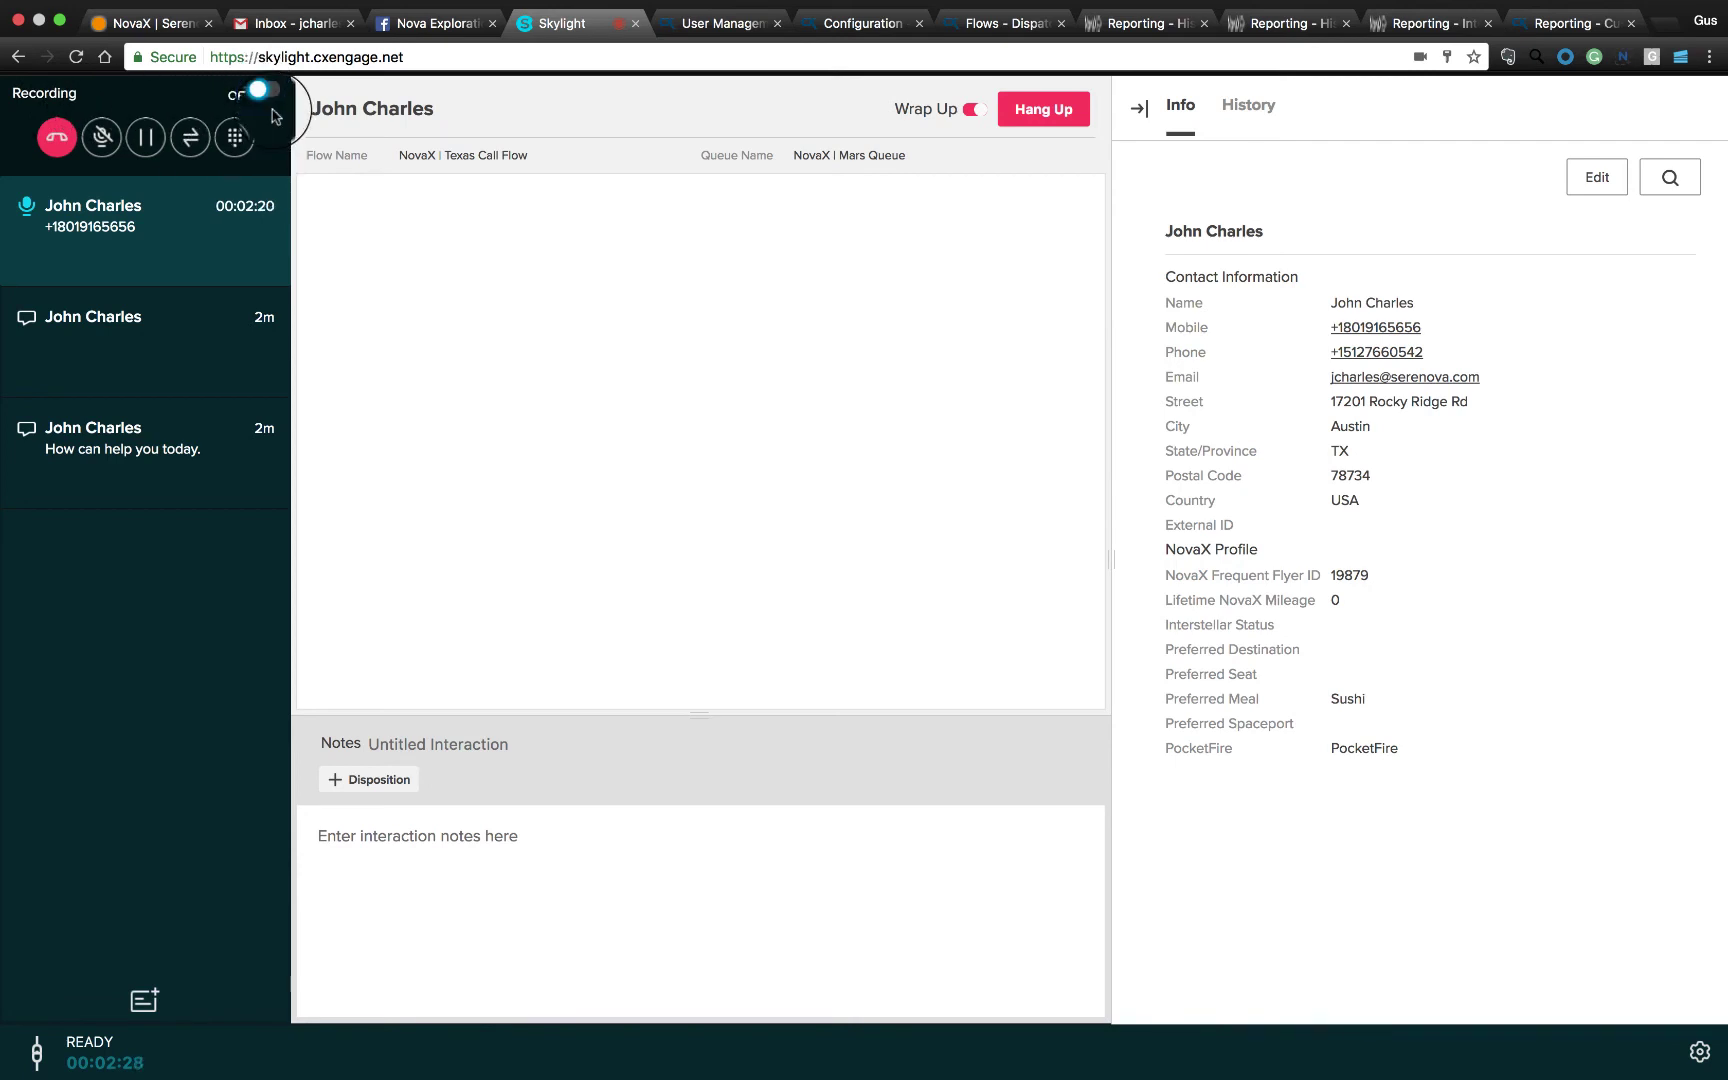
click(272, 96)
click(105, 140)
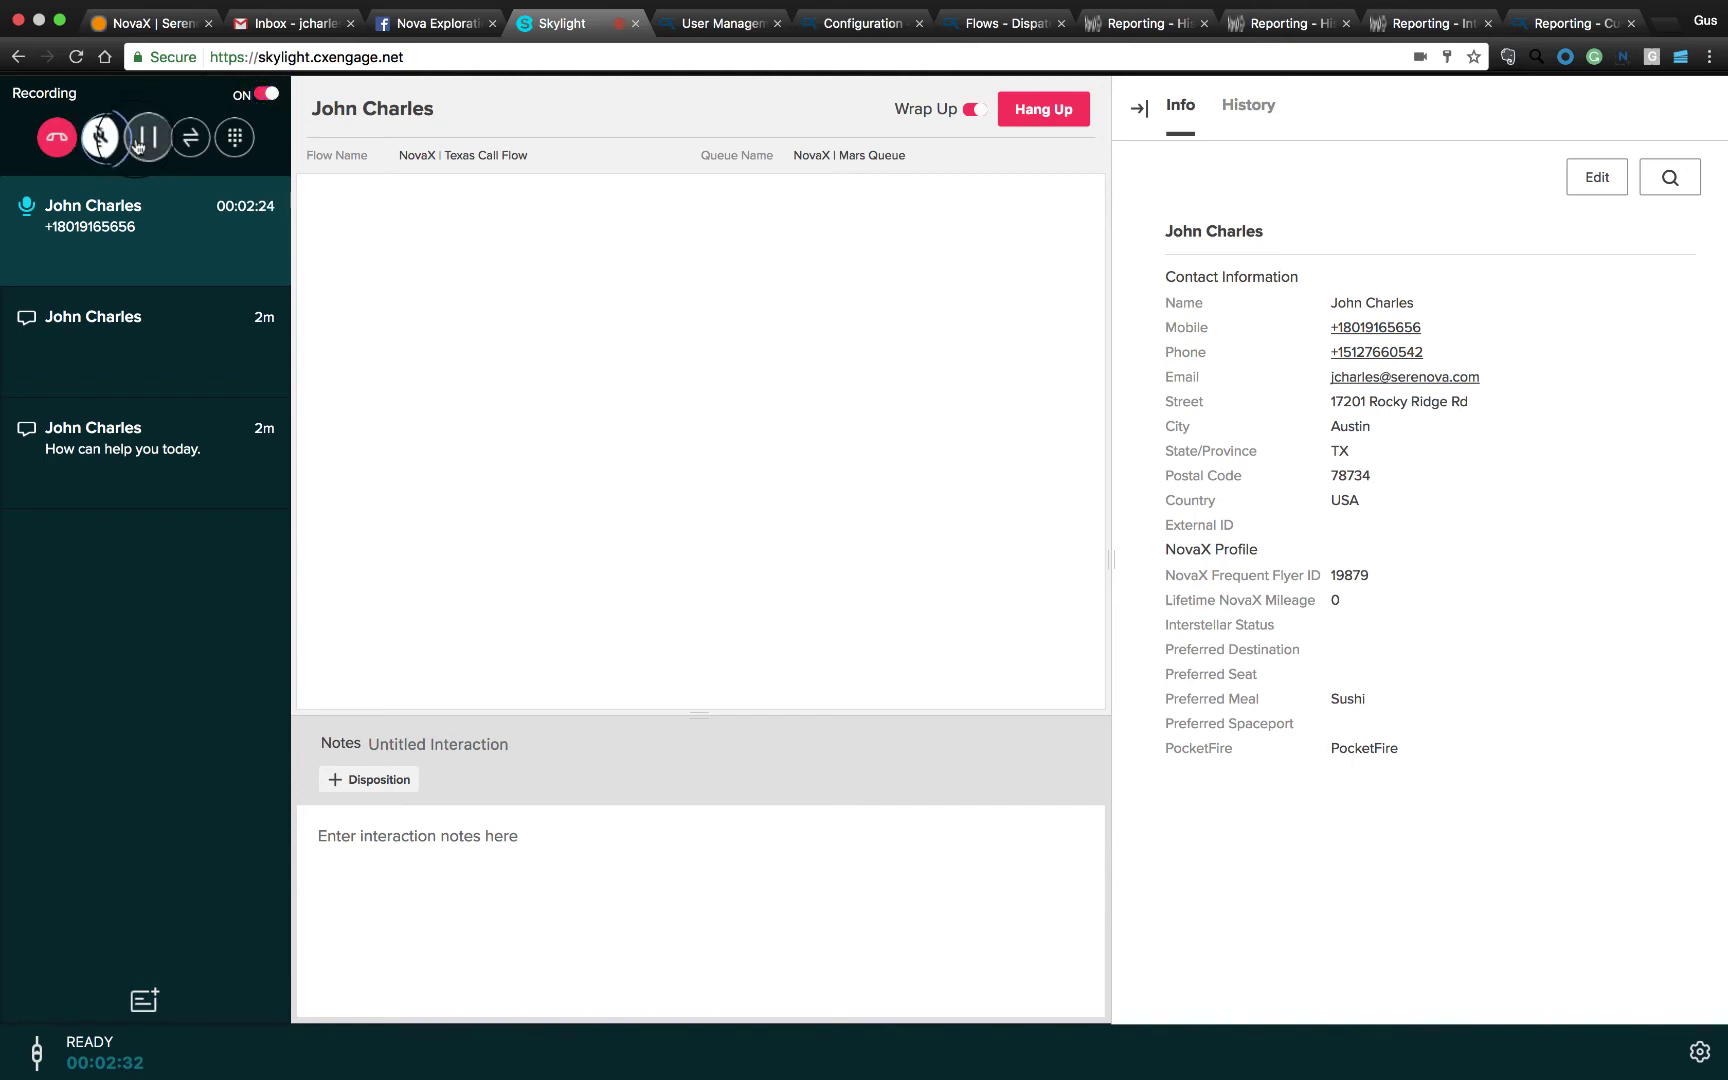
click(148, 145)
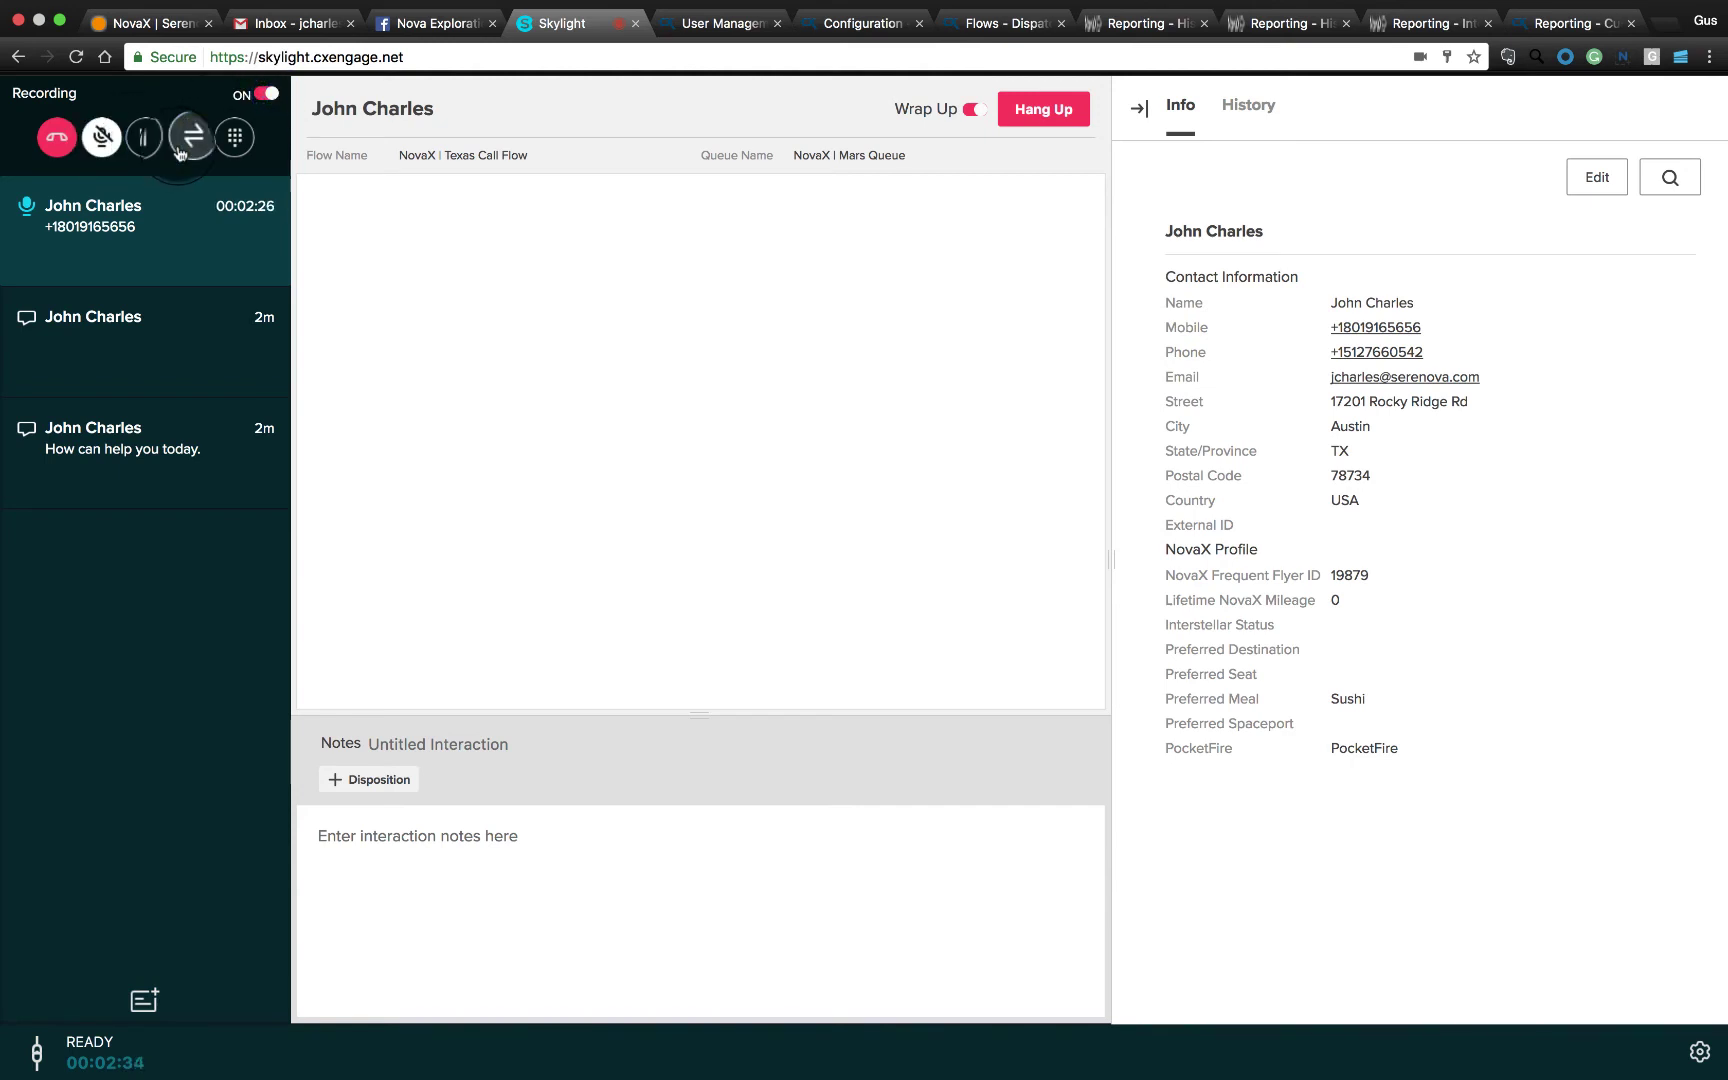
Open Add participant and browse the NovaX queues and agents available to join
click(193, 145)
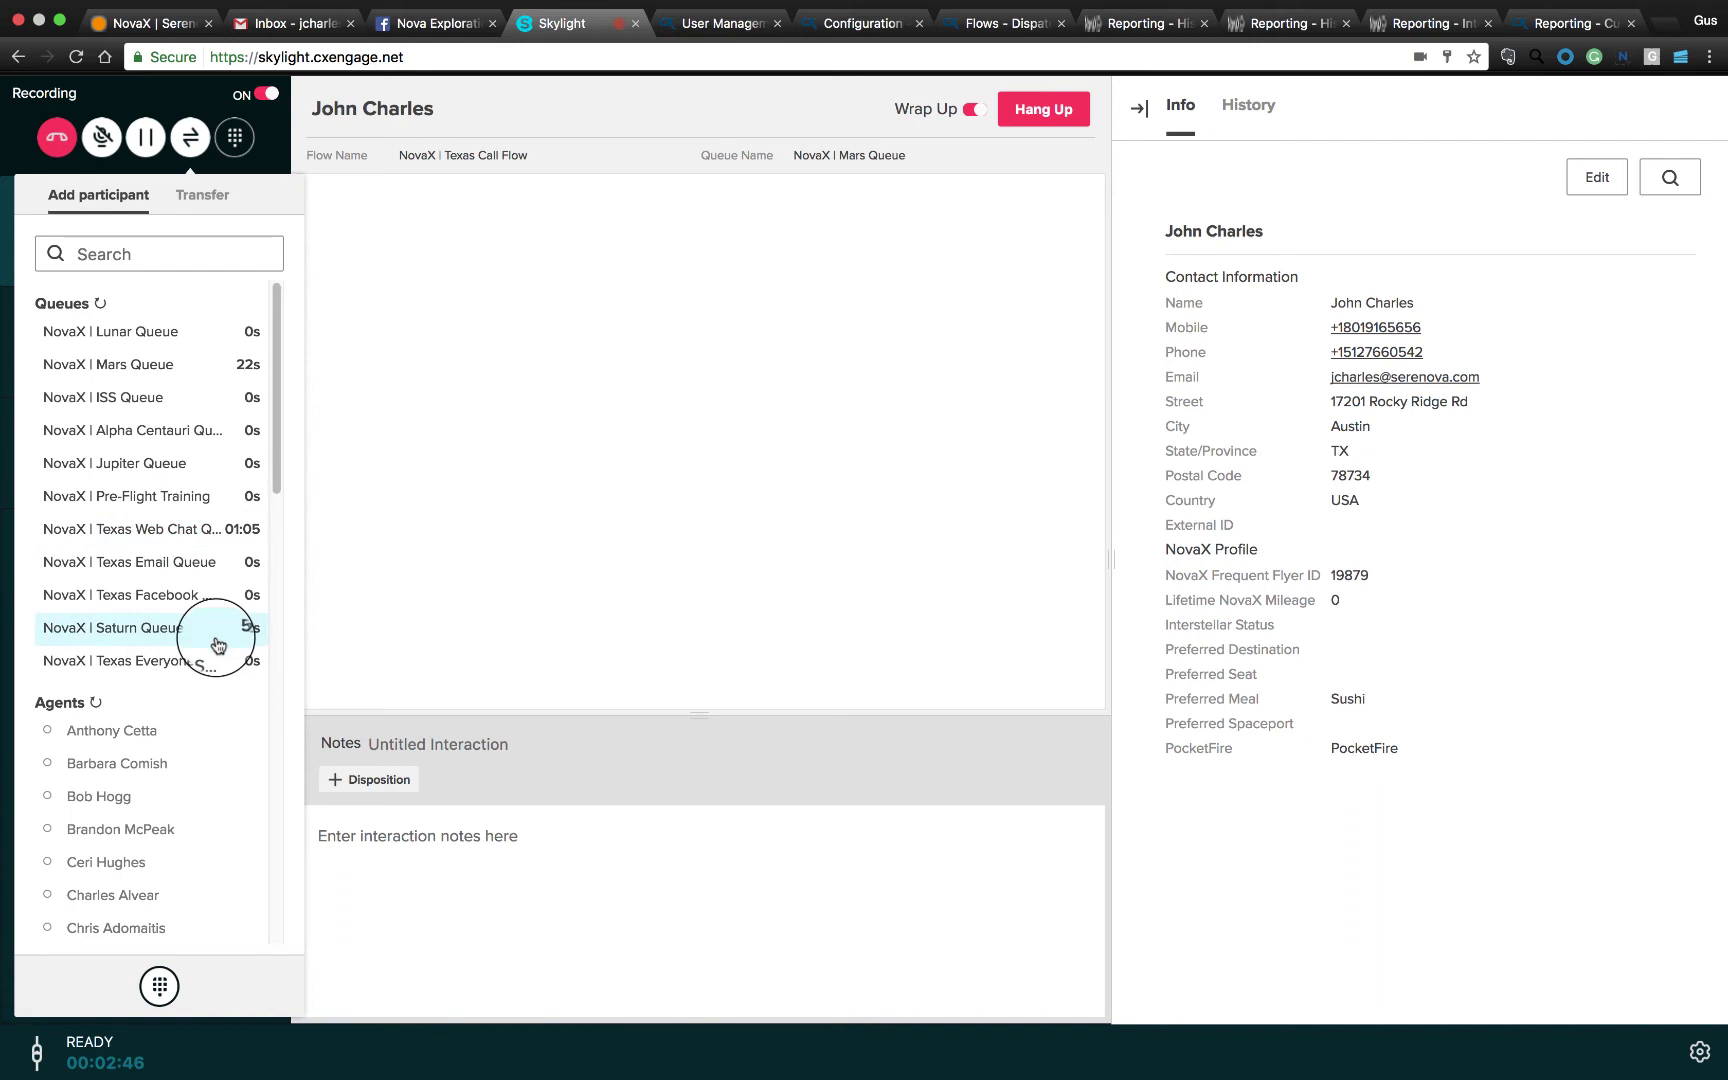
scroll(225, 640, down, 5)
scroll(216, 643, down, 1)
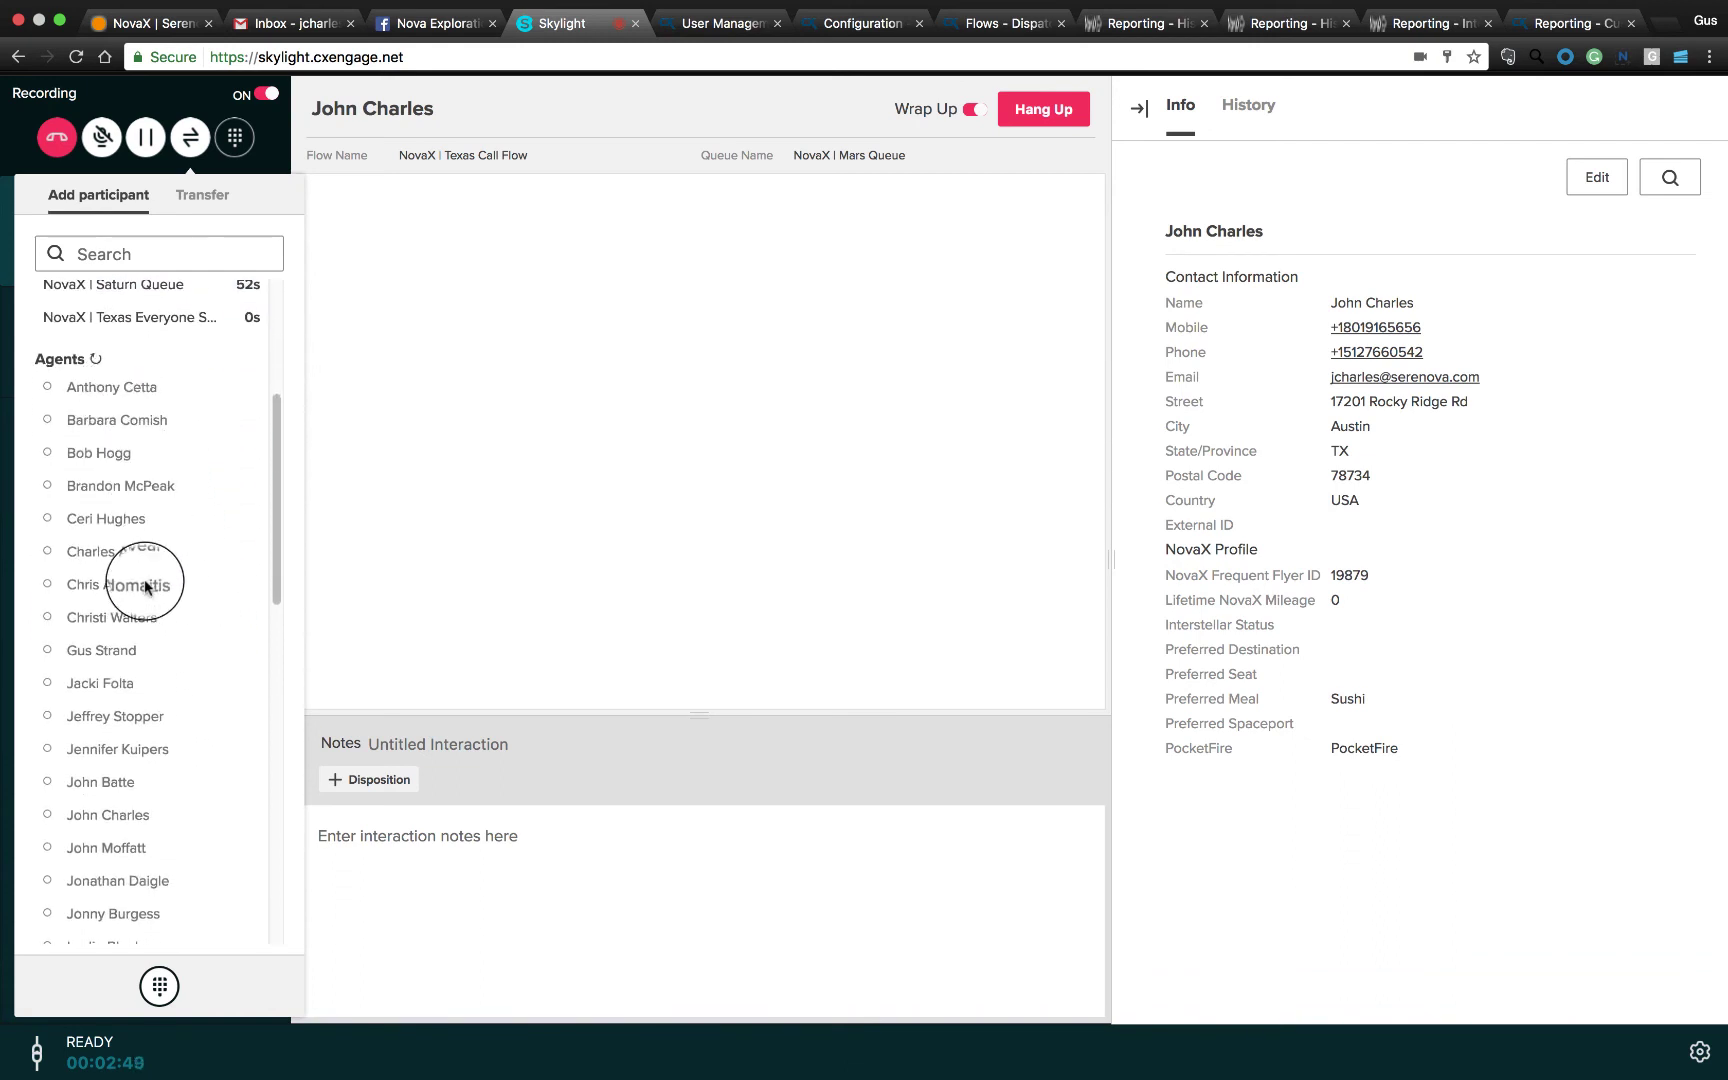
scroll(145, 586, down, 7)
scroll(145, 586, up, 5)
scroll(144, 579, up, 5)
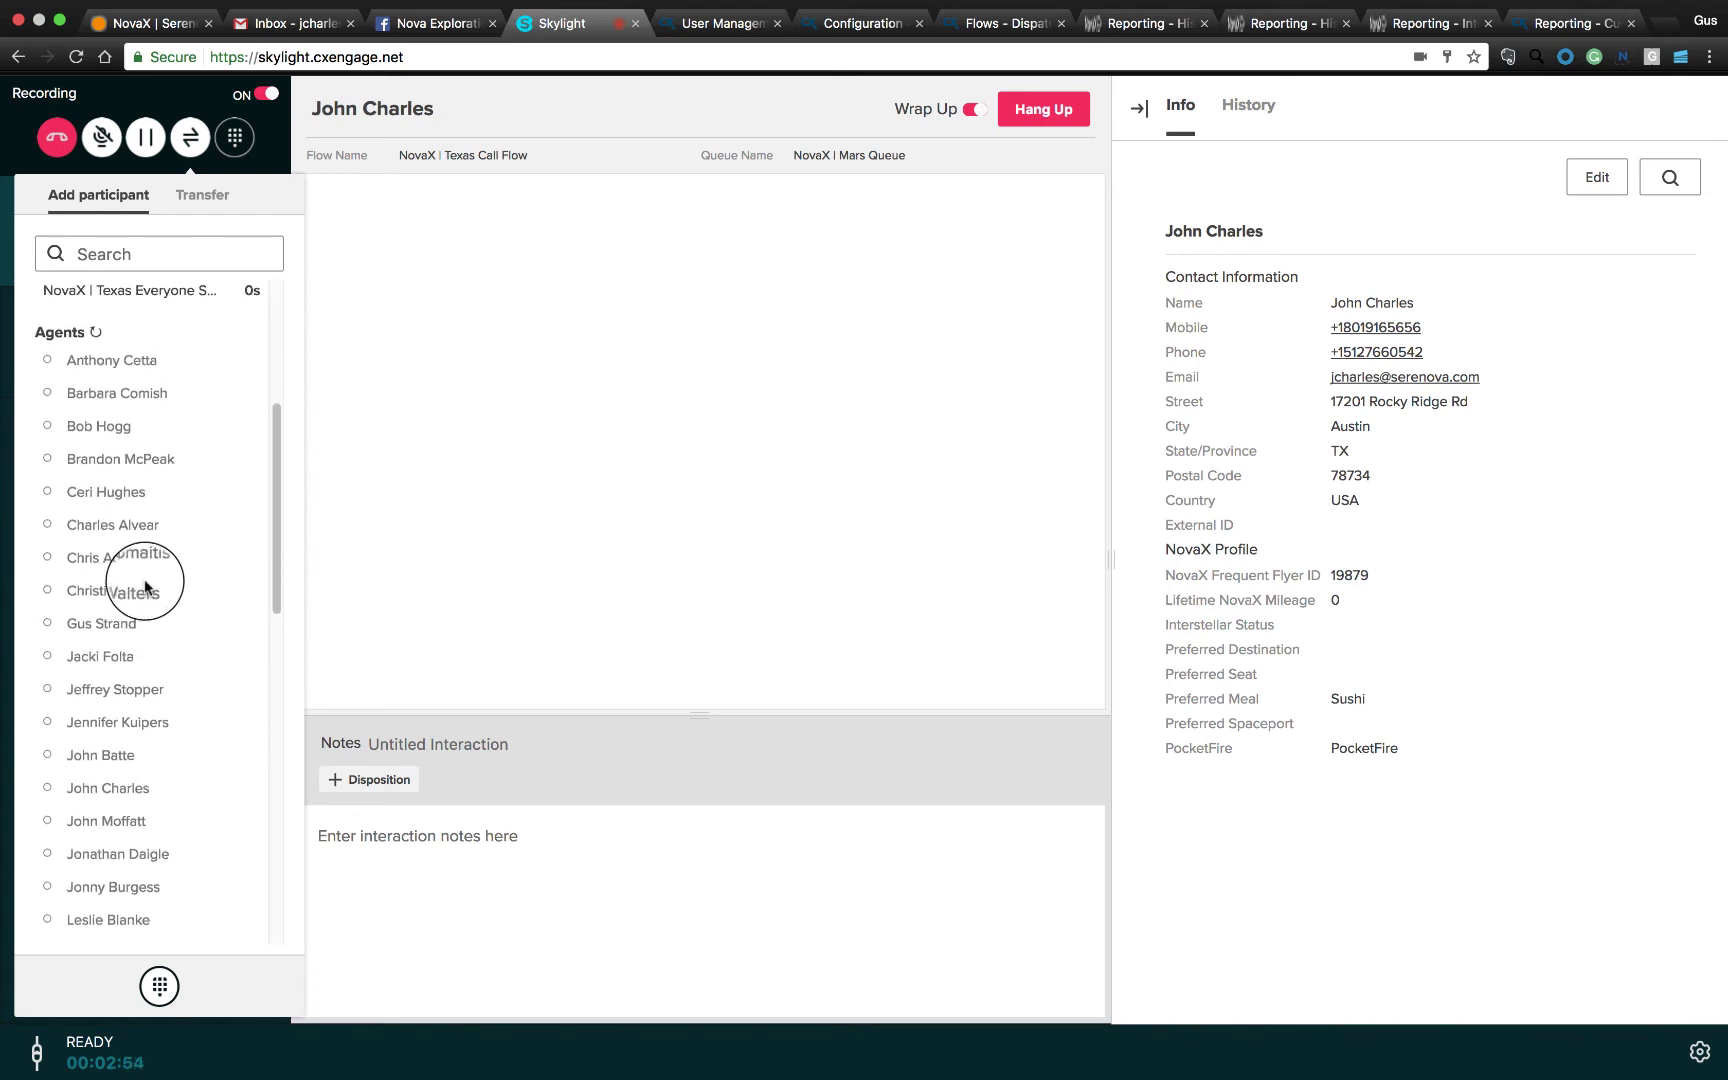
Show the Transfer destinations and browse the queues, agents, and North America, APAC and EMEA airline lists
click(196, 198)
scroll(112, 470, up, 3)
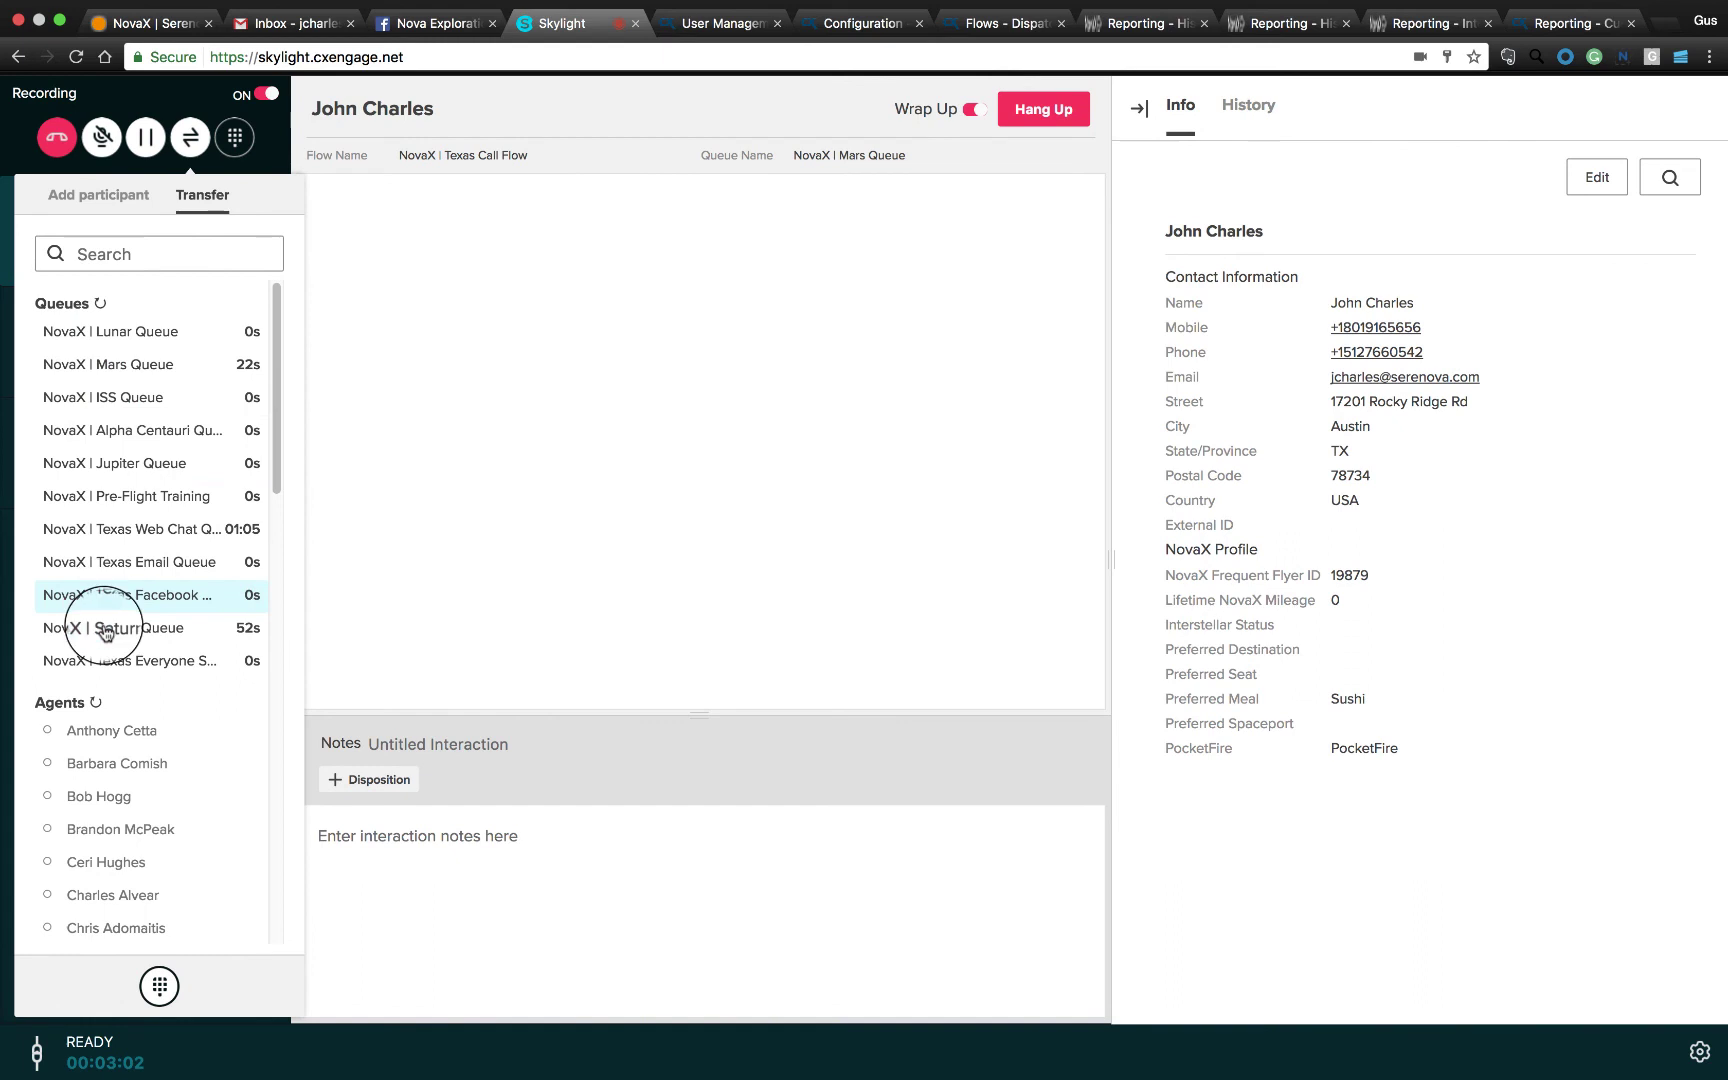
scroll(100, 720, down, 5)
scroll(98, 720, down, 8)
scroll(99, 722, down, 1)
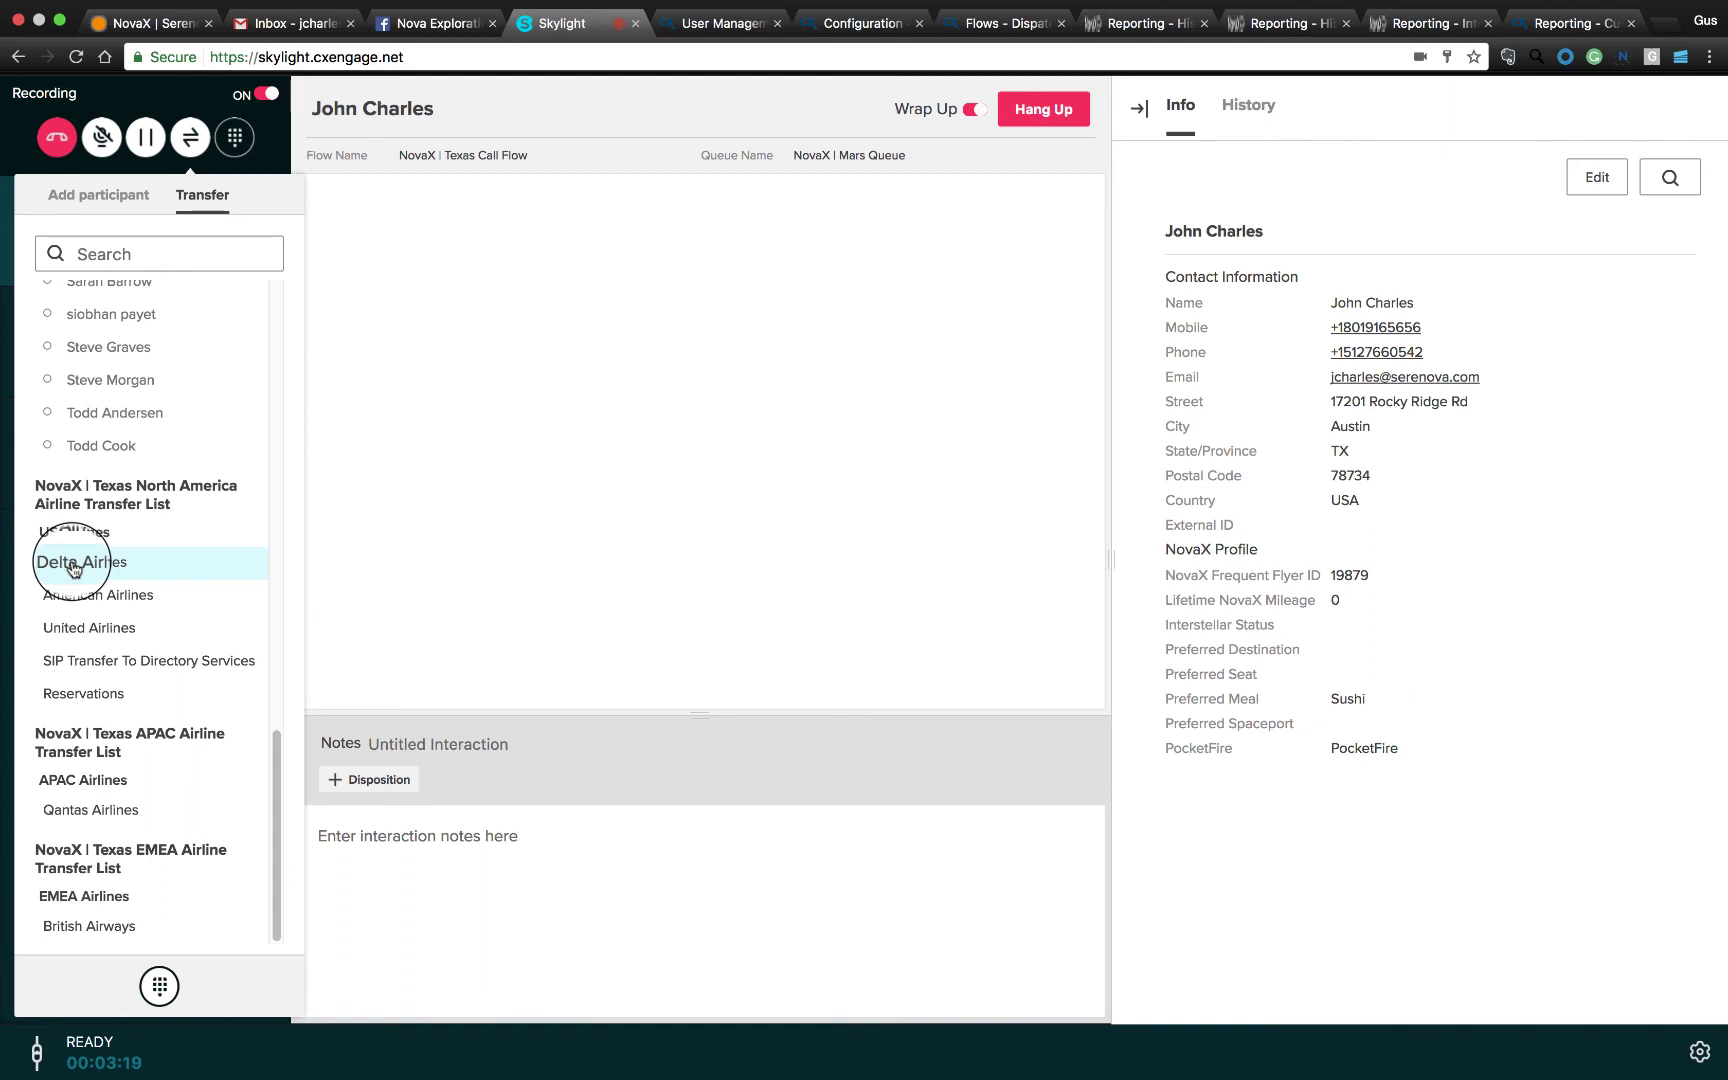
scroll(72, 568, up, 15)
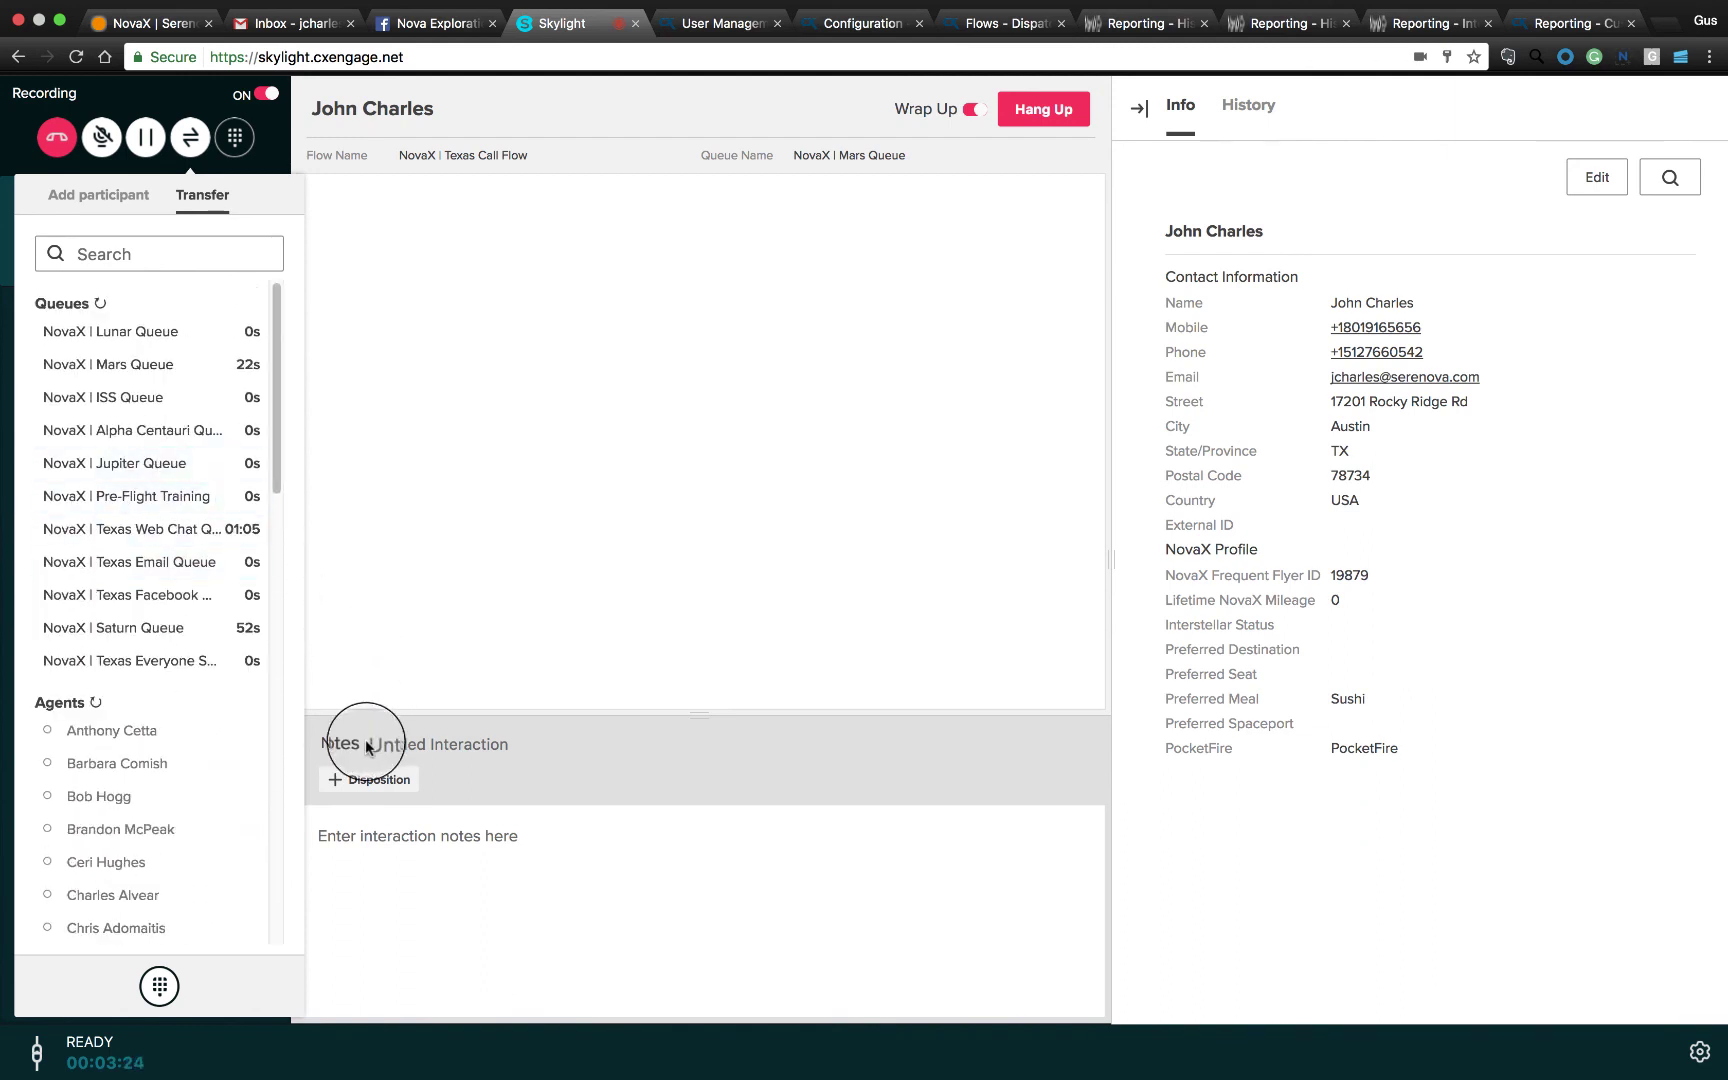
Tag the voice call with the NovaX Account Password disposition, then place the cursor in the notes box
click(362, 790)
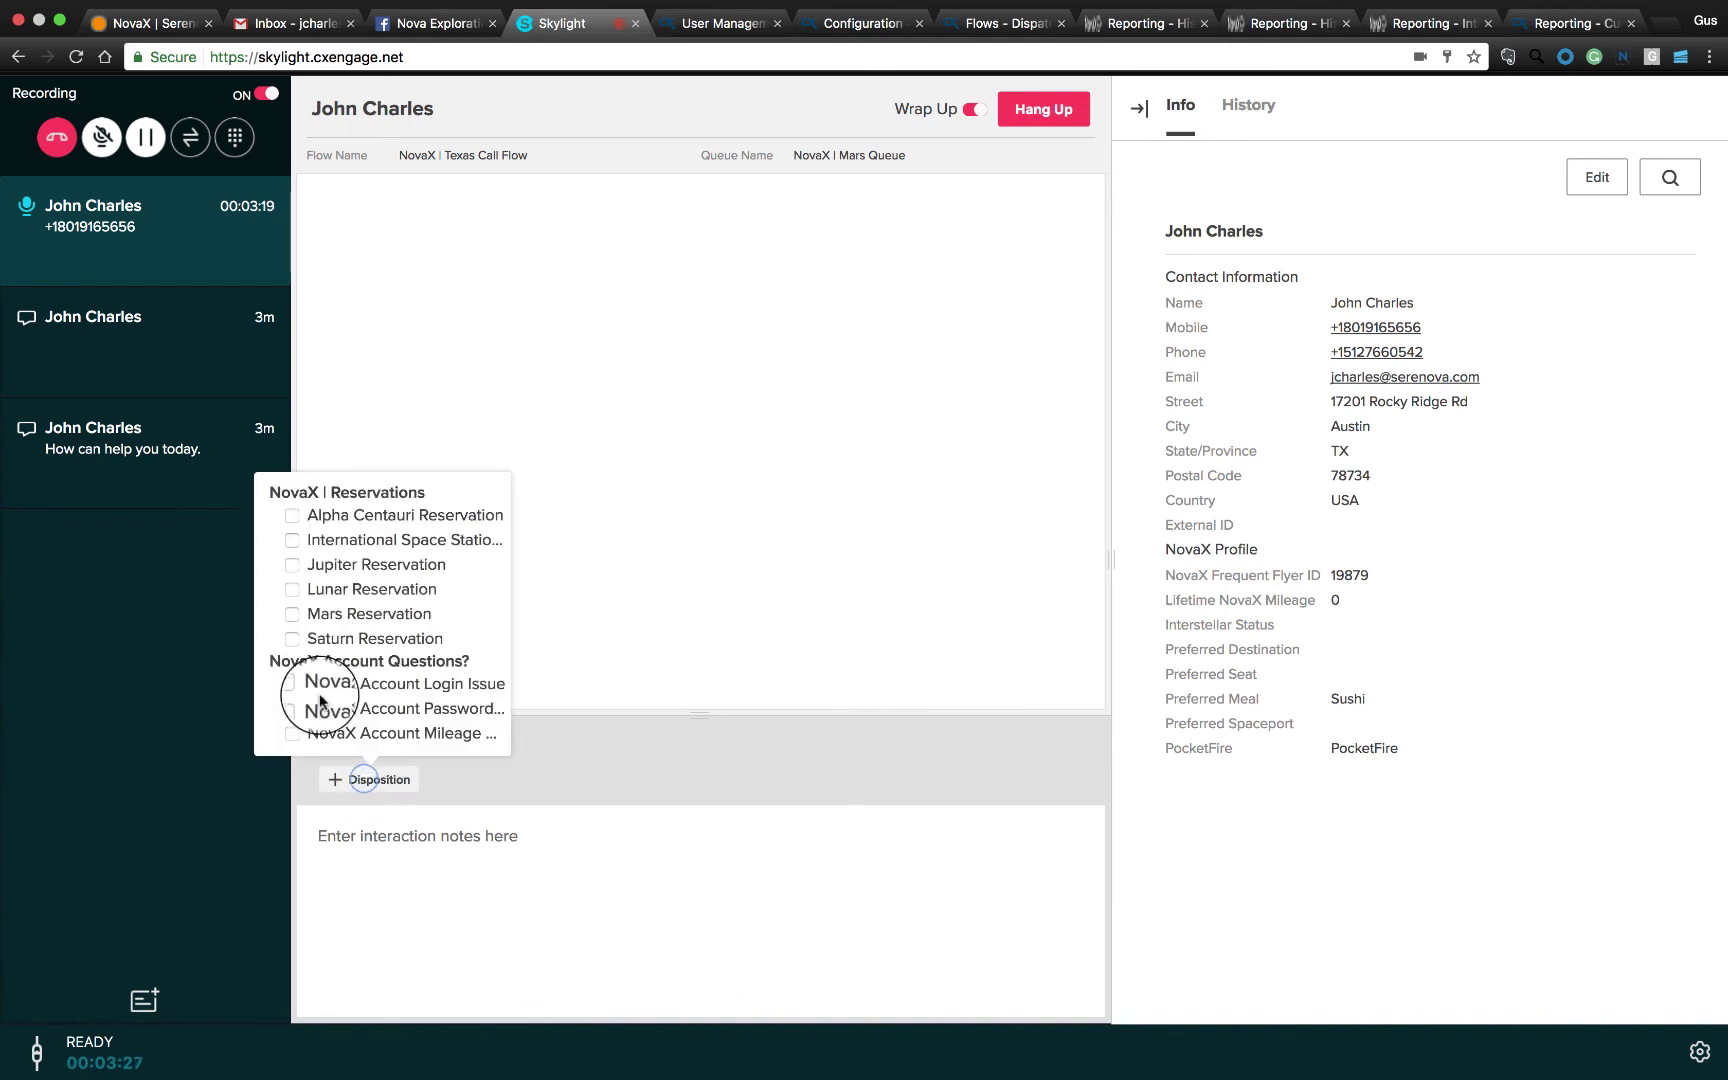
click(291, 709)
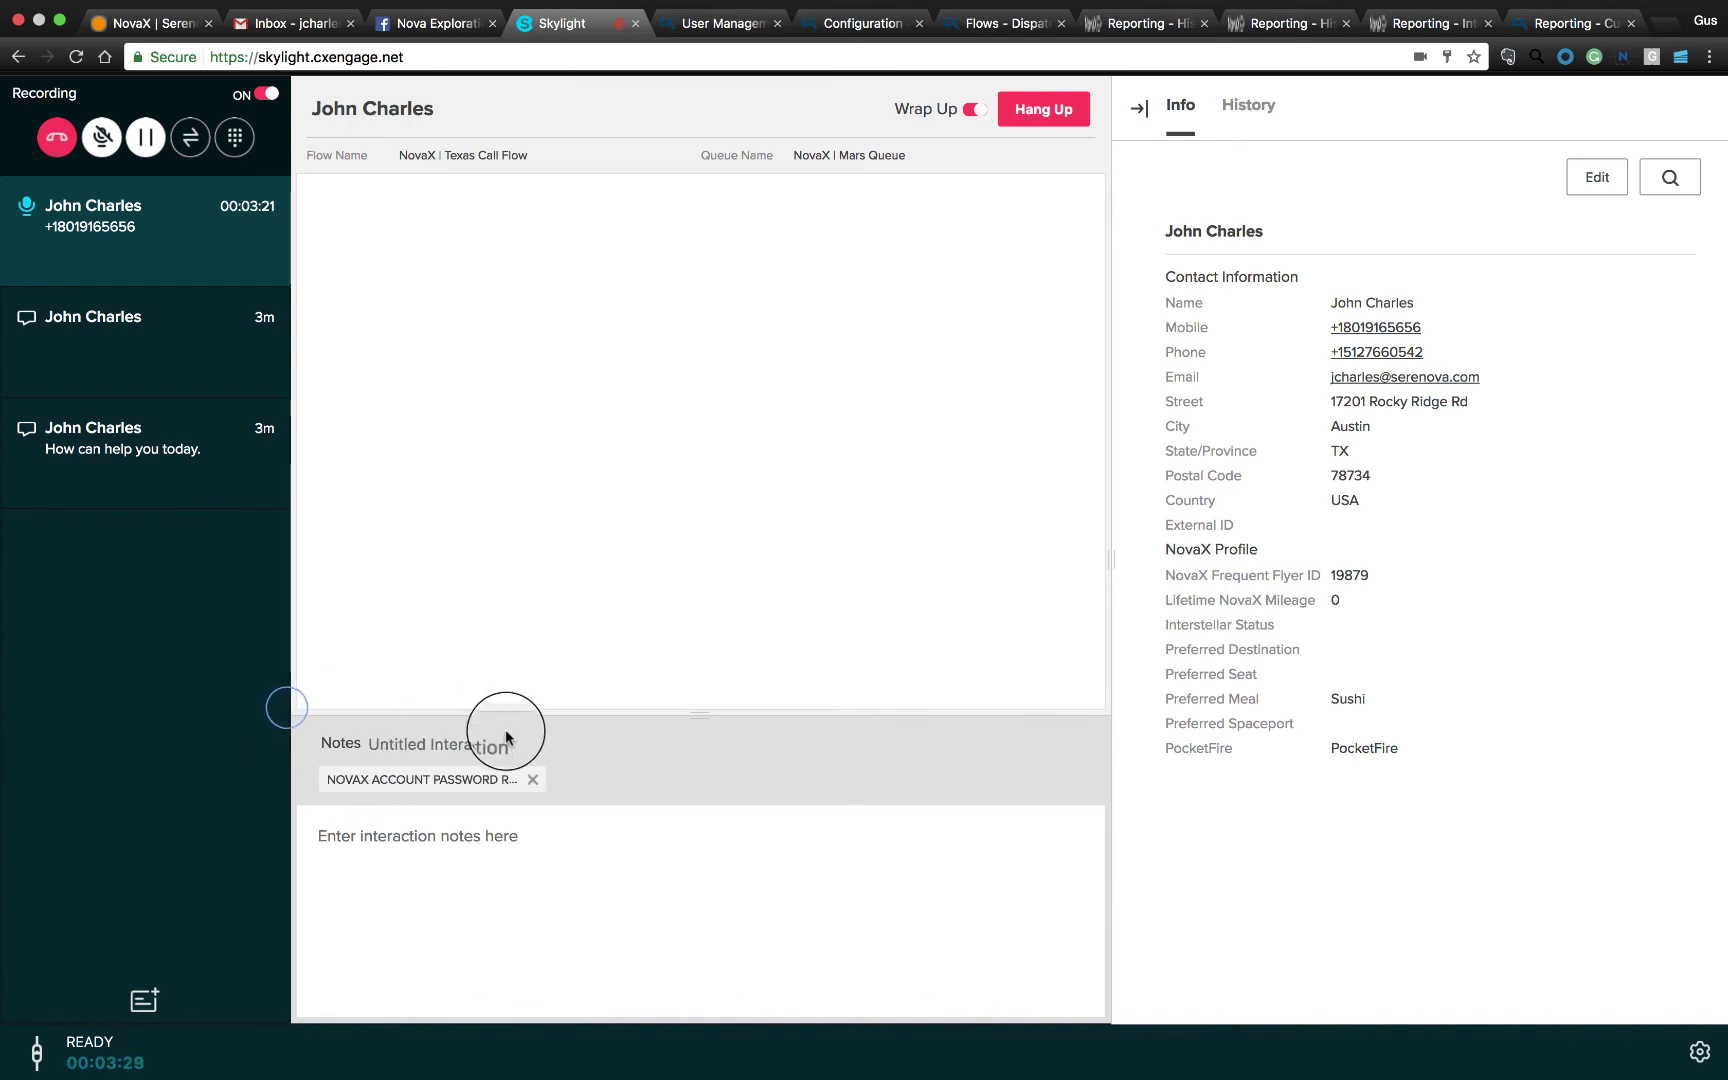
click(425, 842)
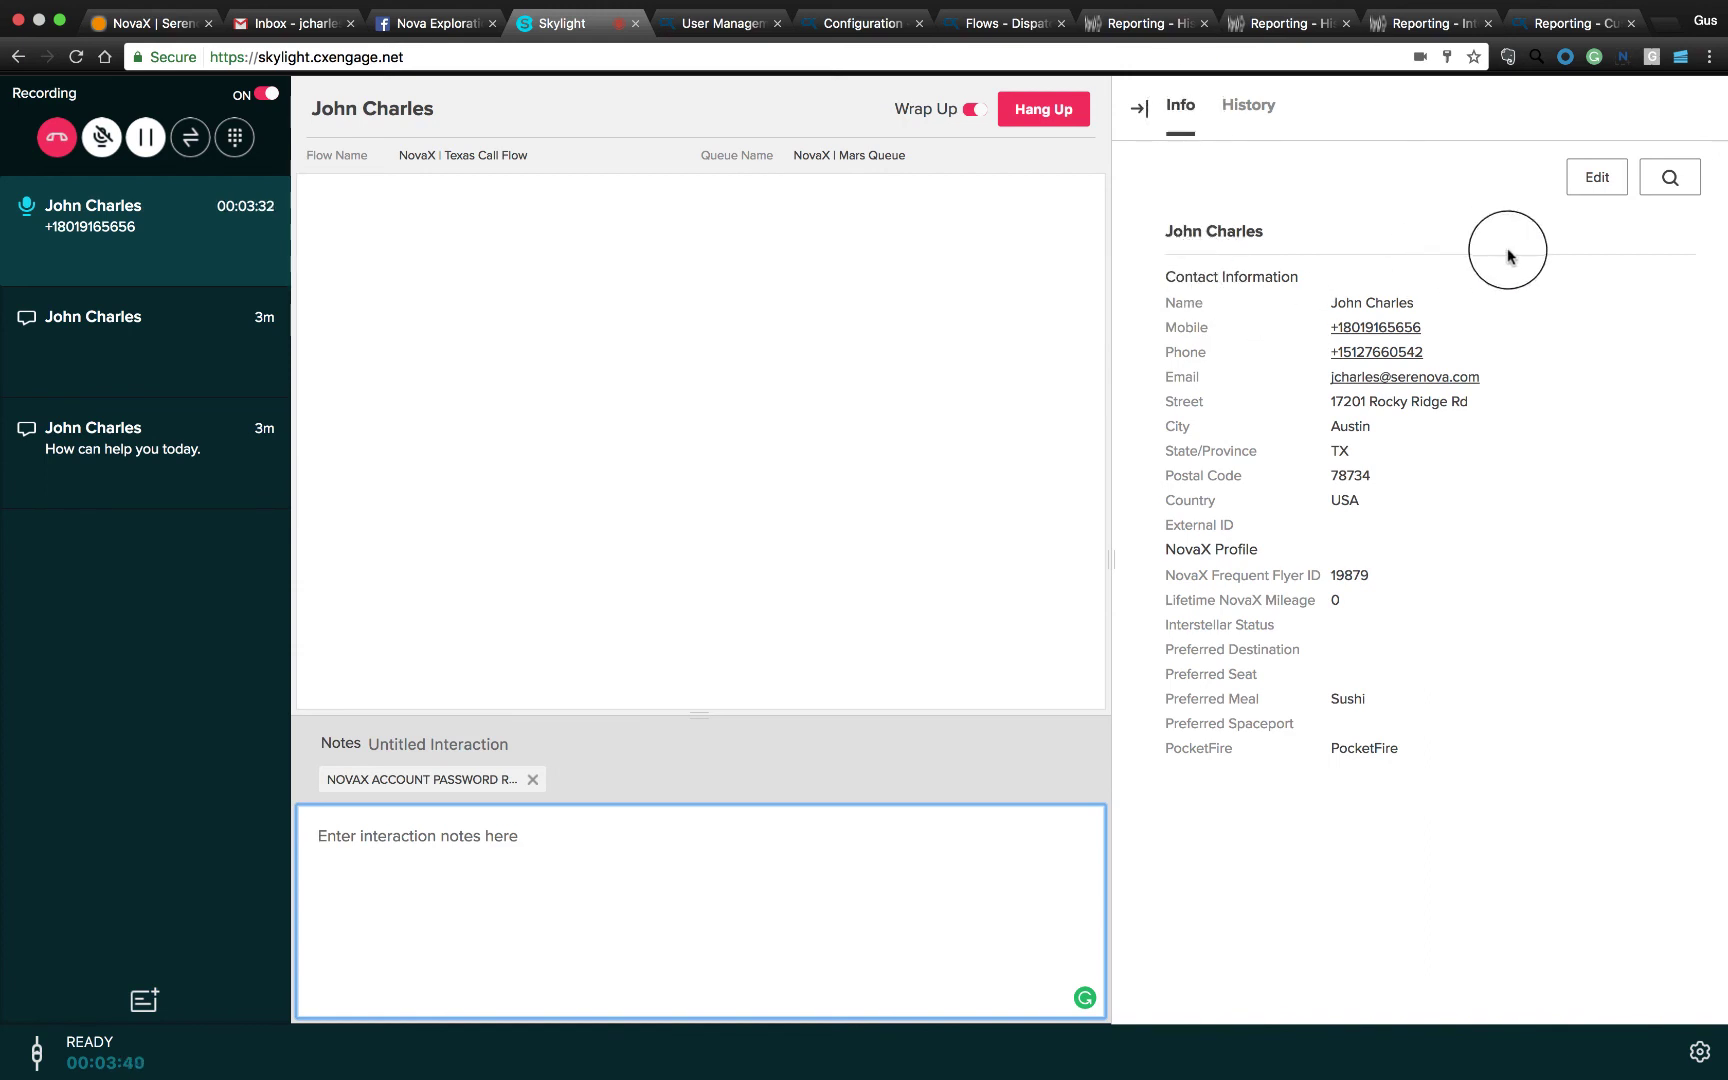
Select the caller's name in the Info panel editor, then view their 321-interaction history since March 26, 2017
click(1596, 177)
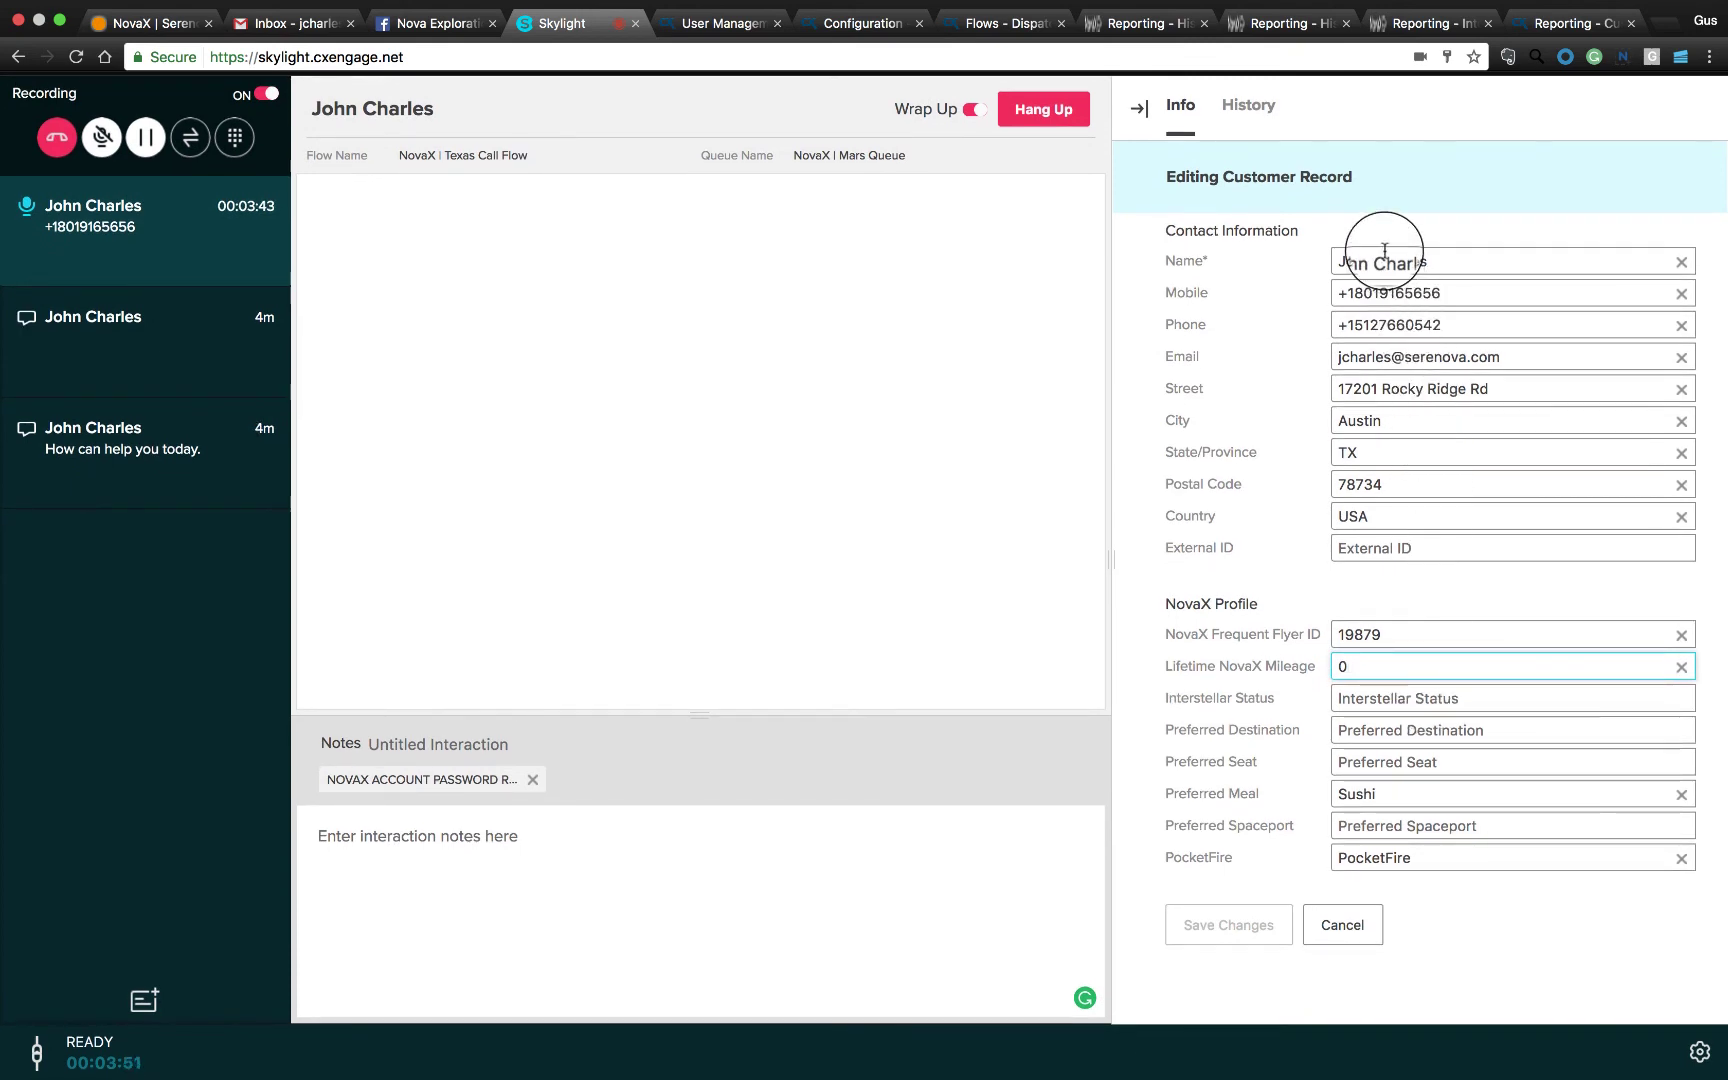
triple_click(1417, 260)
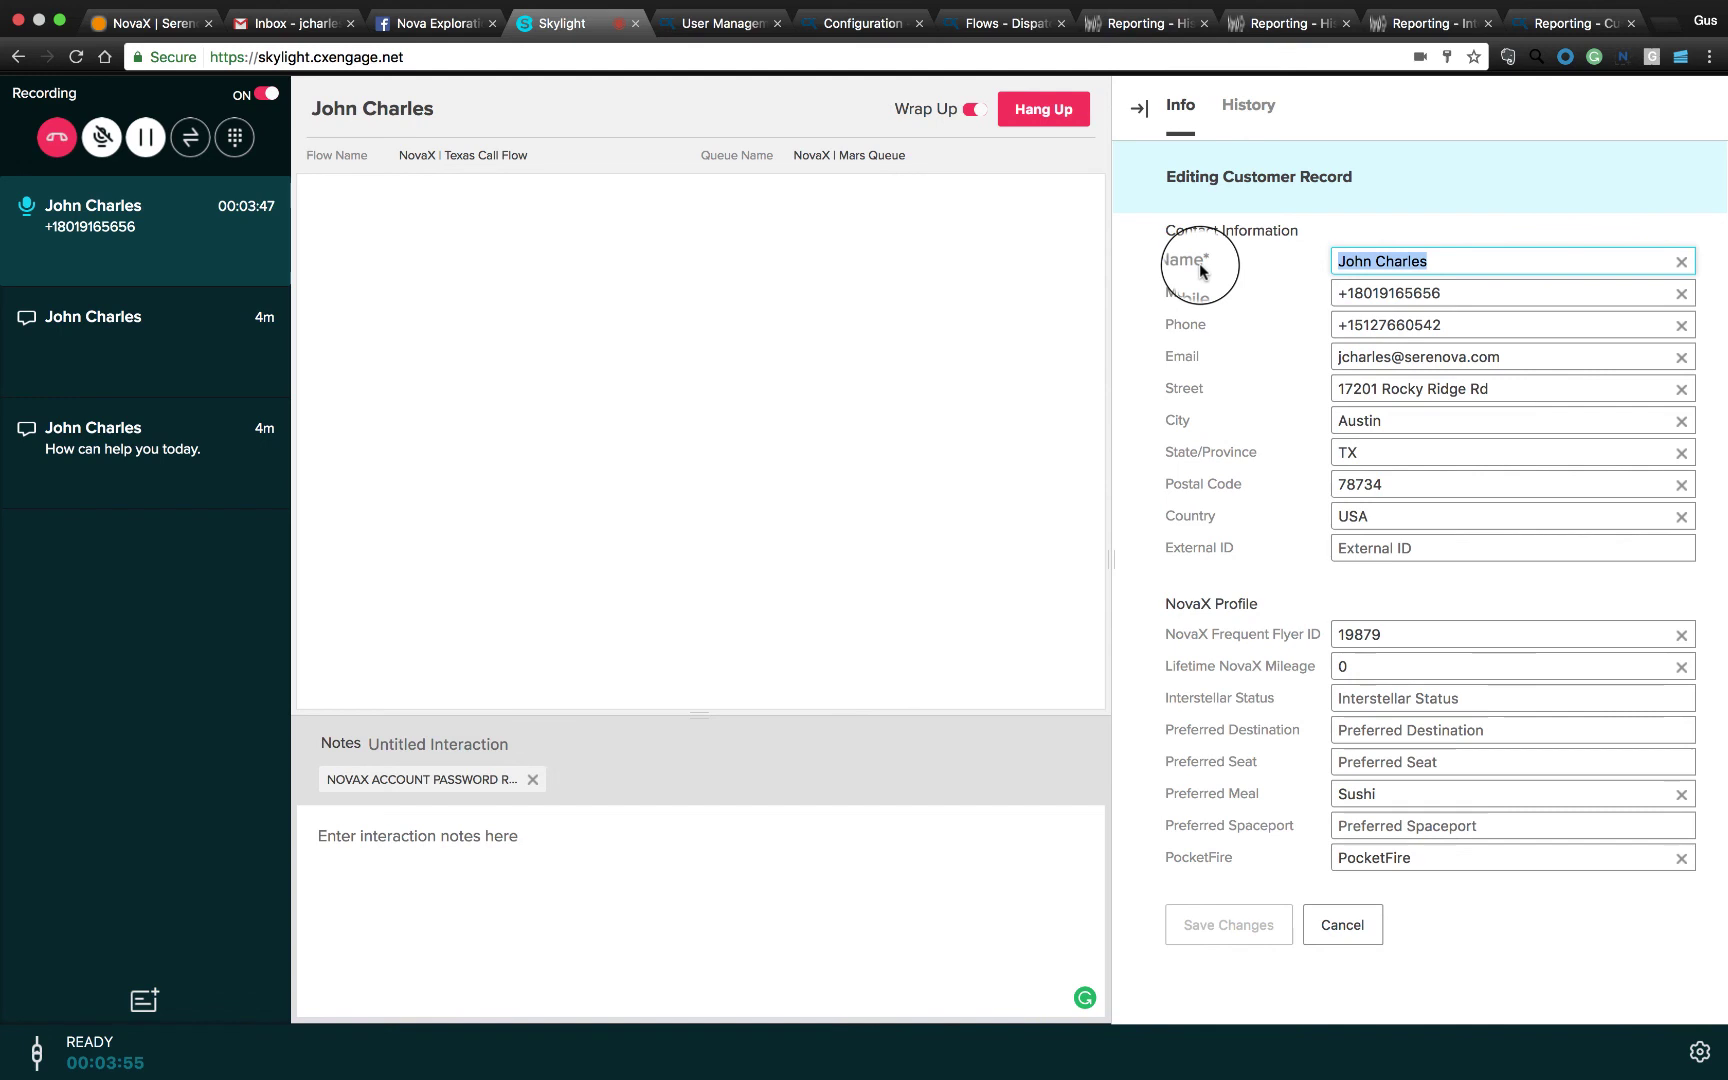
click(1248, 110)
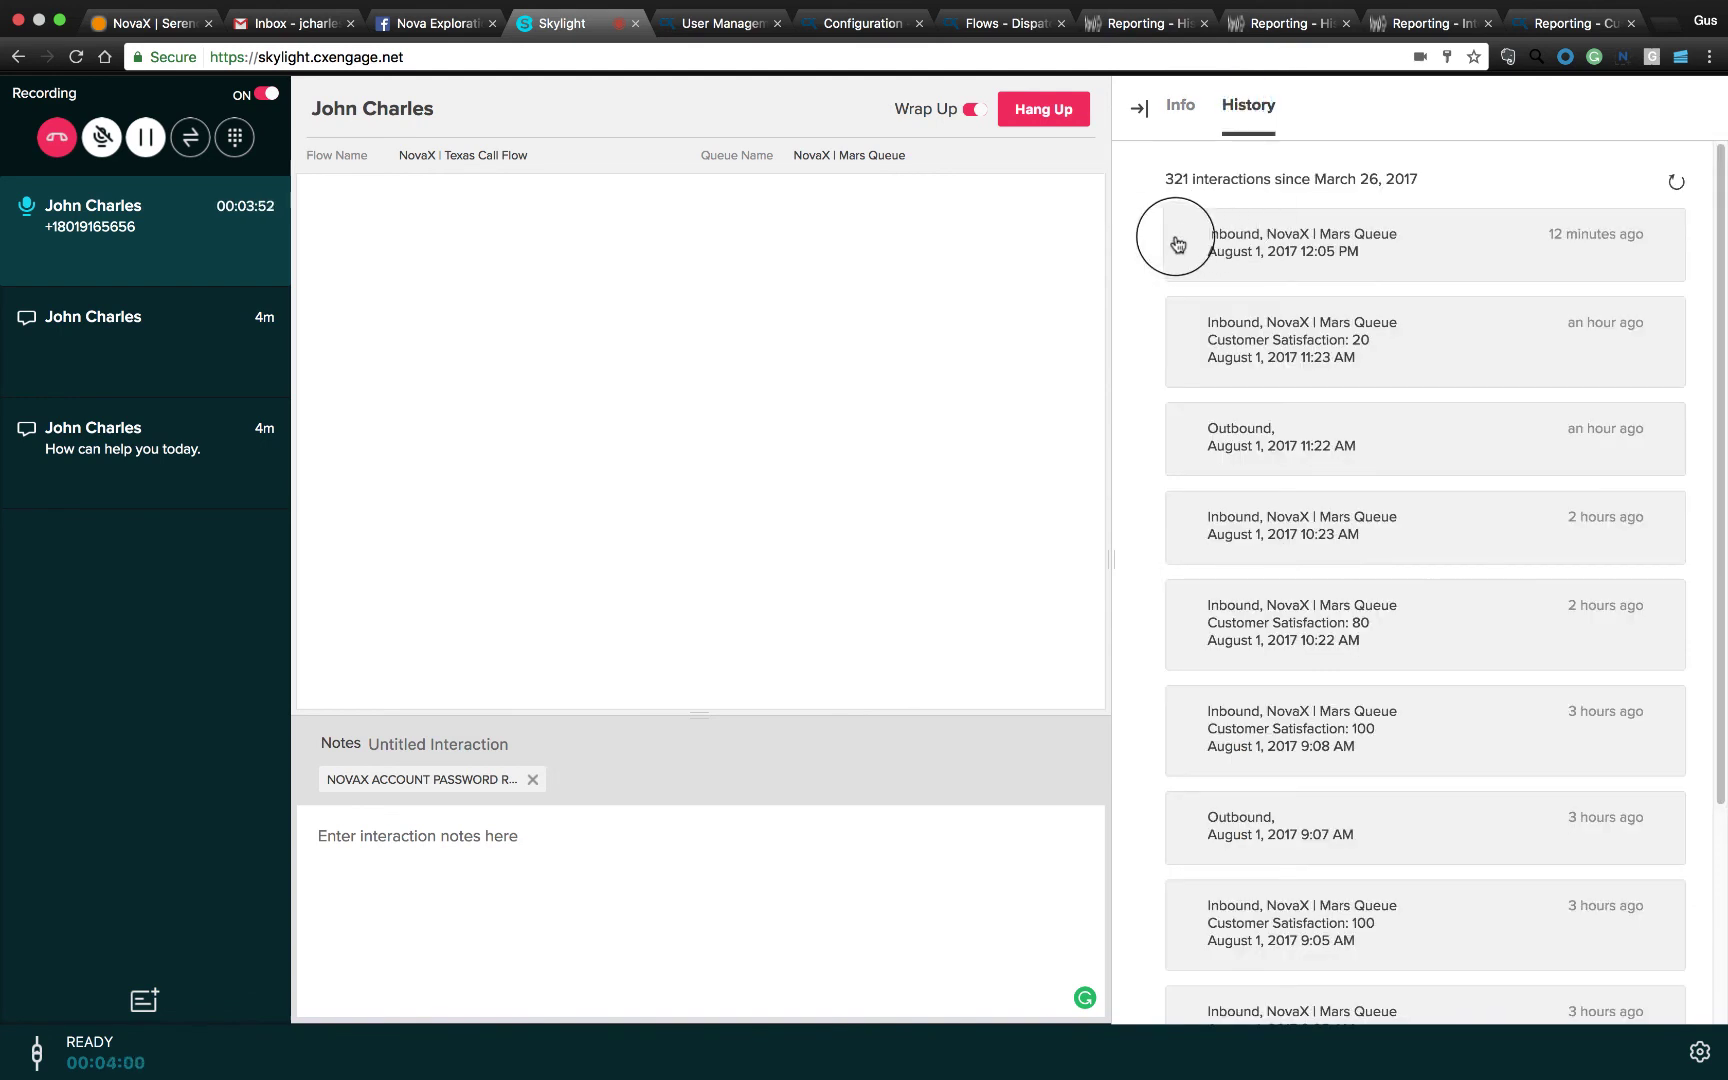